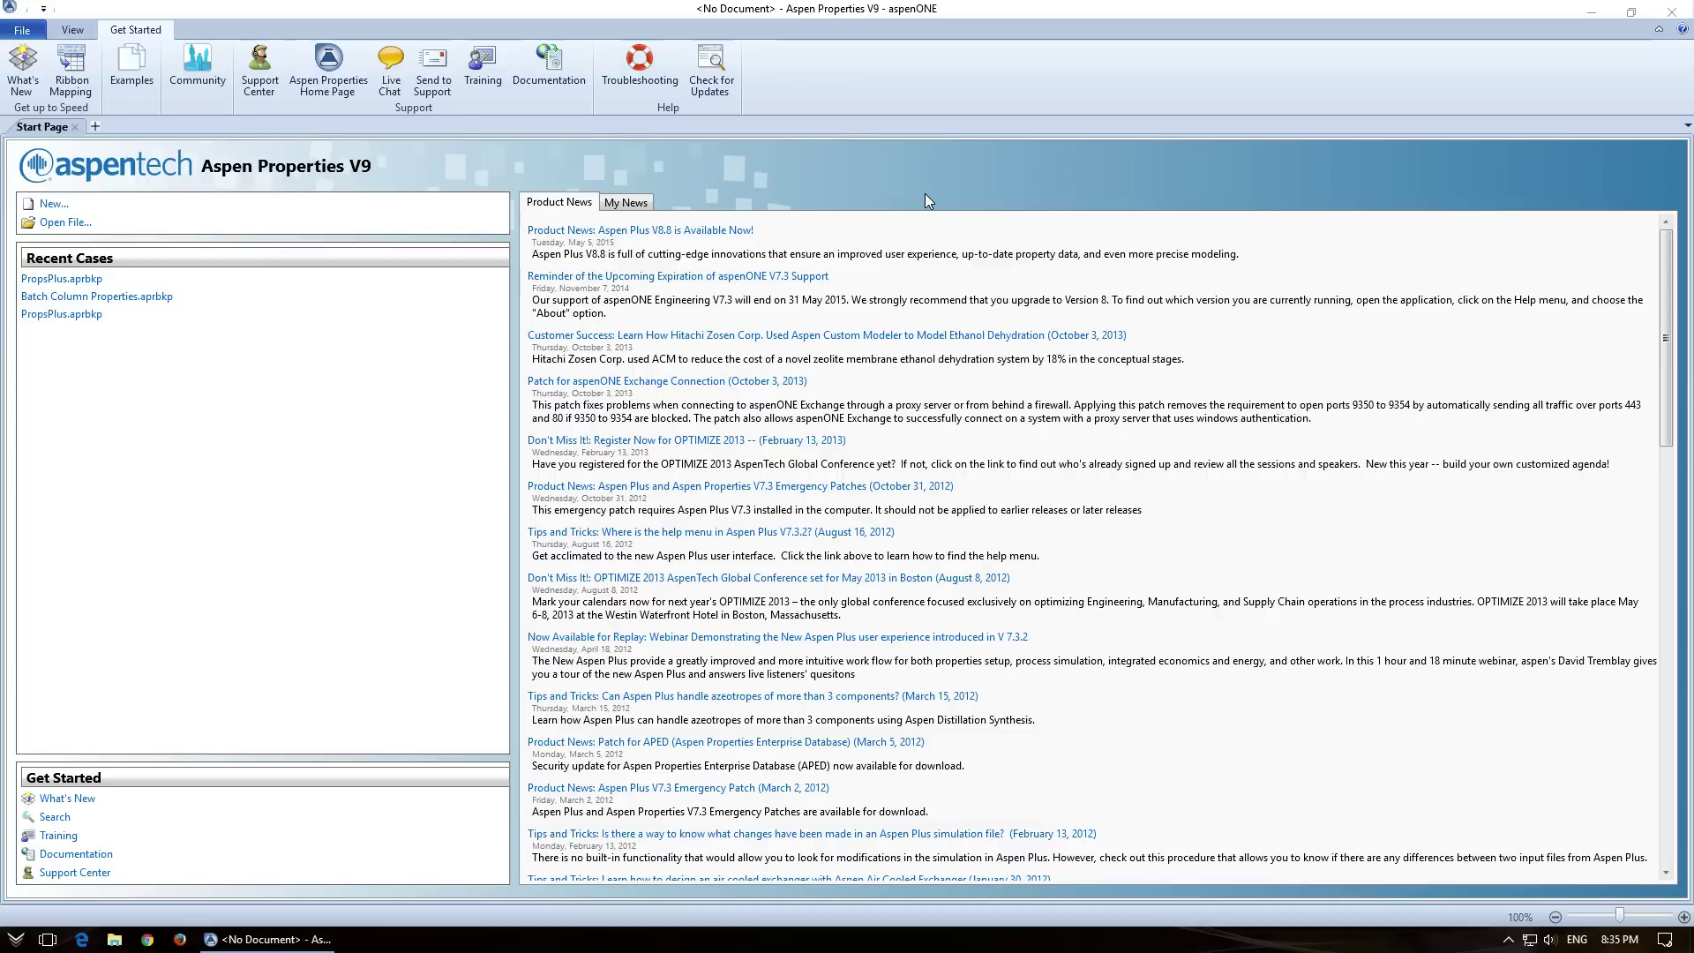
Step: Create a new Blank Case, which opens as Case 1
{"action": "left_click", "coordinate": [55, 207]}
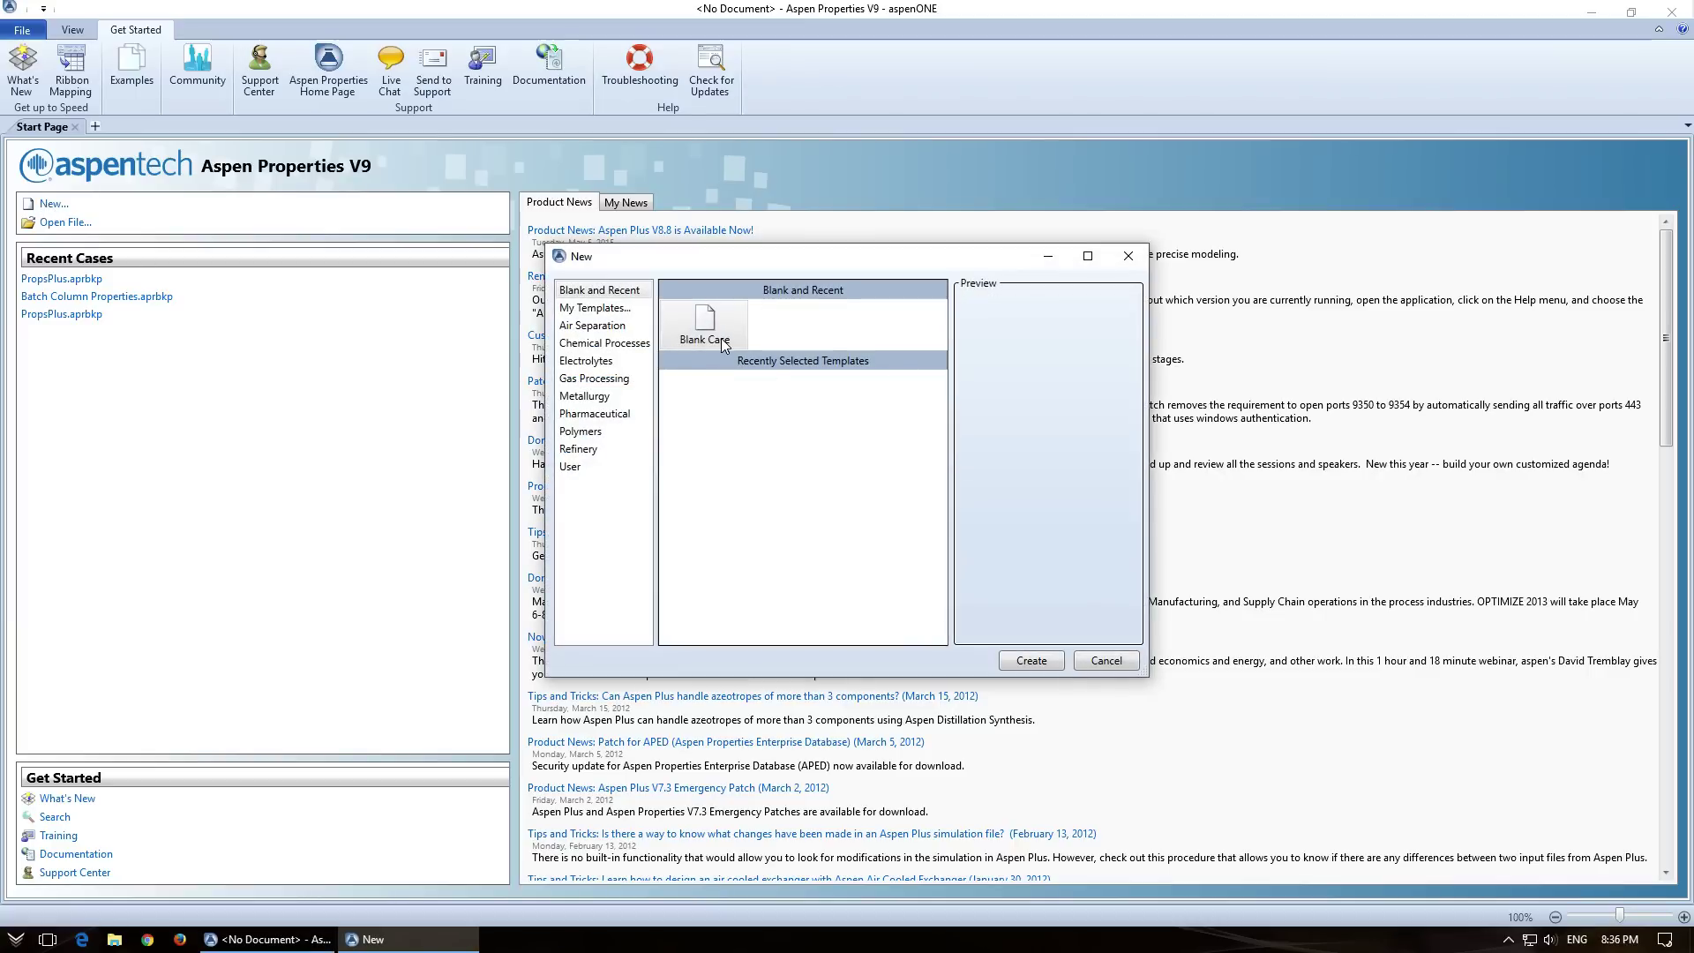
{"action": "left_click", "coordinate": [721, 336]}
{"action": "left_click", "coordinate": [1032, 661]}
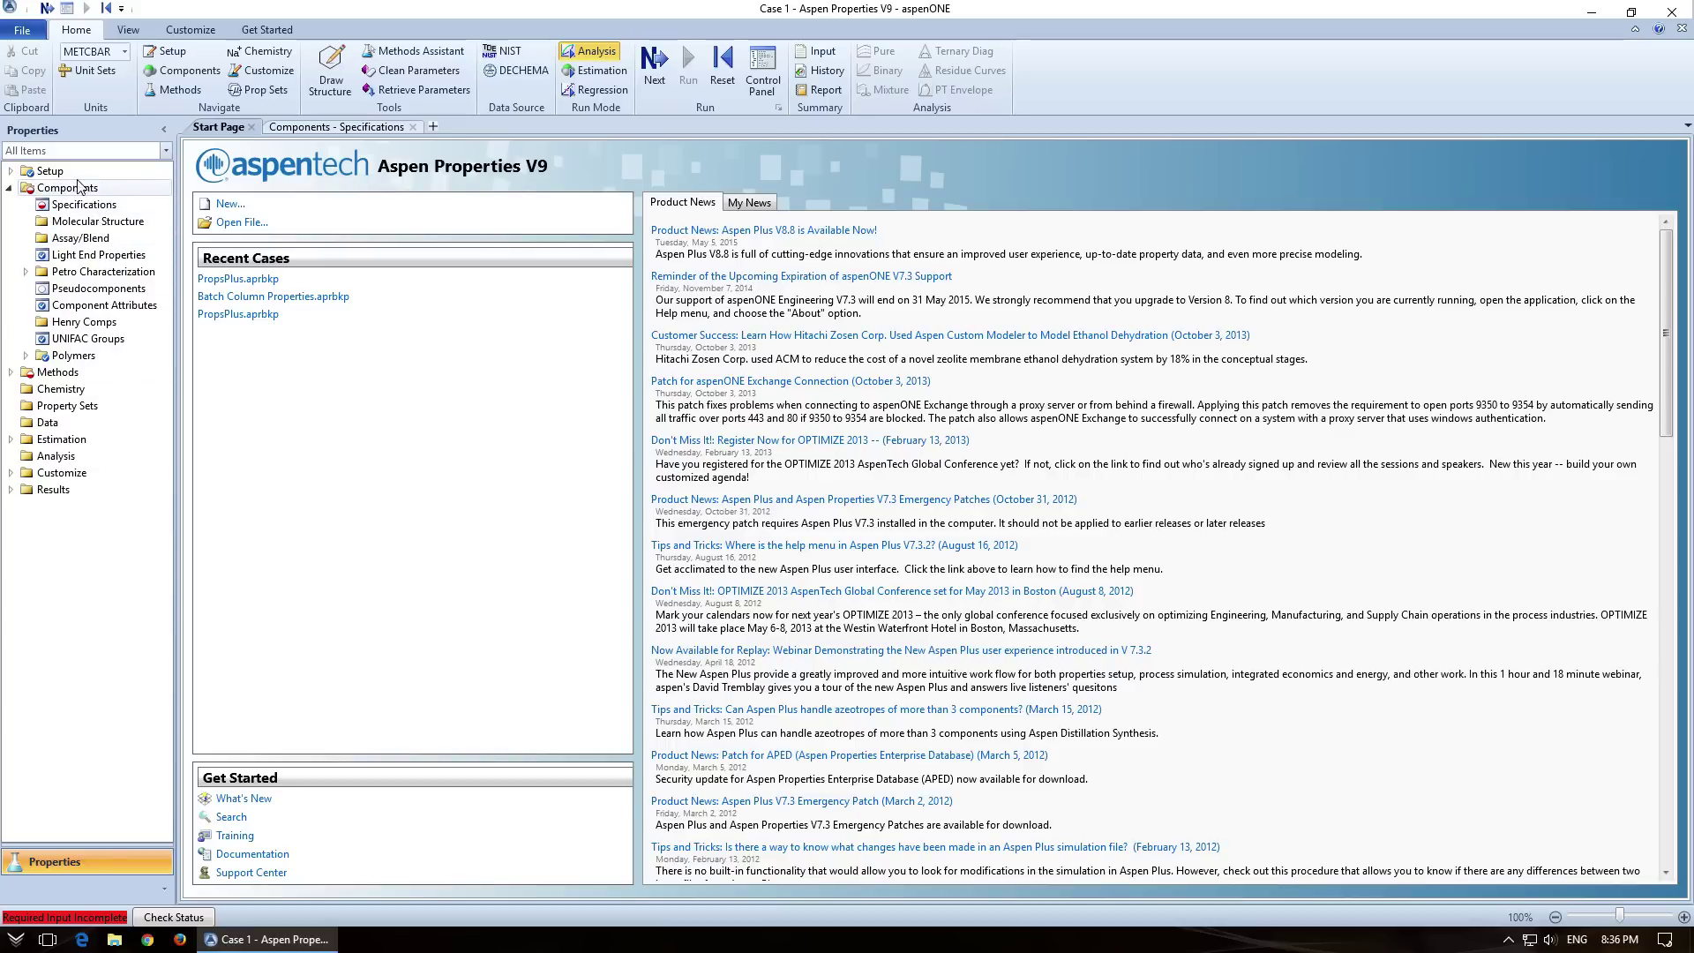
Step: Open the Components > Specifications form and select the first Component ID cell
{"action": "left_click", "coordinate": [10, 189]}
{"action": "left_click", "coordinate": [11, 189]}
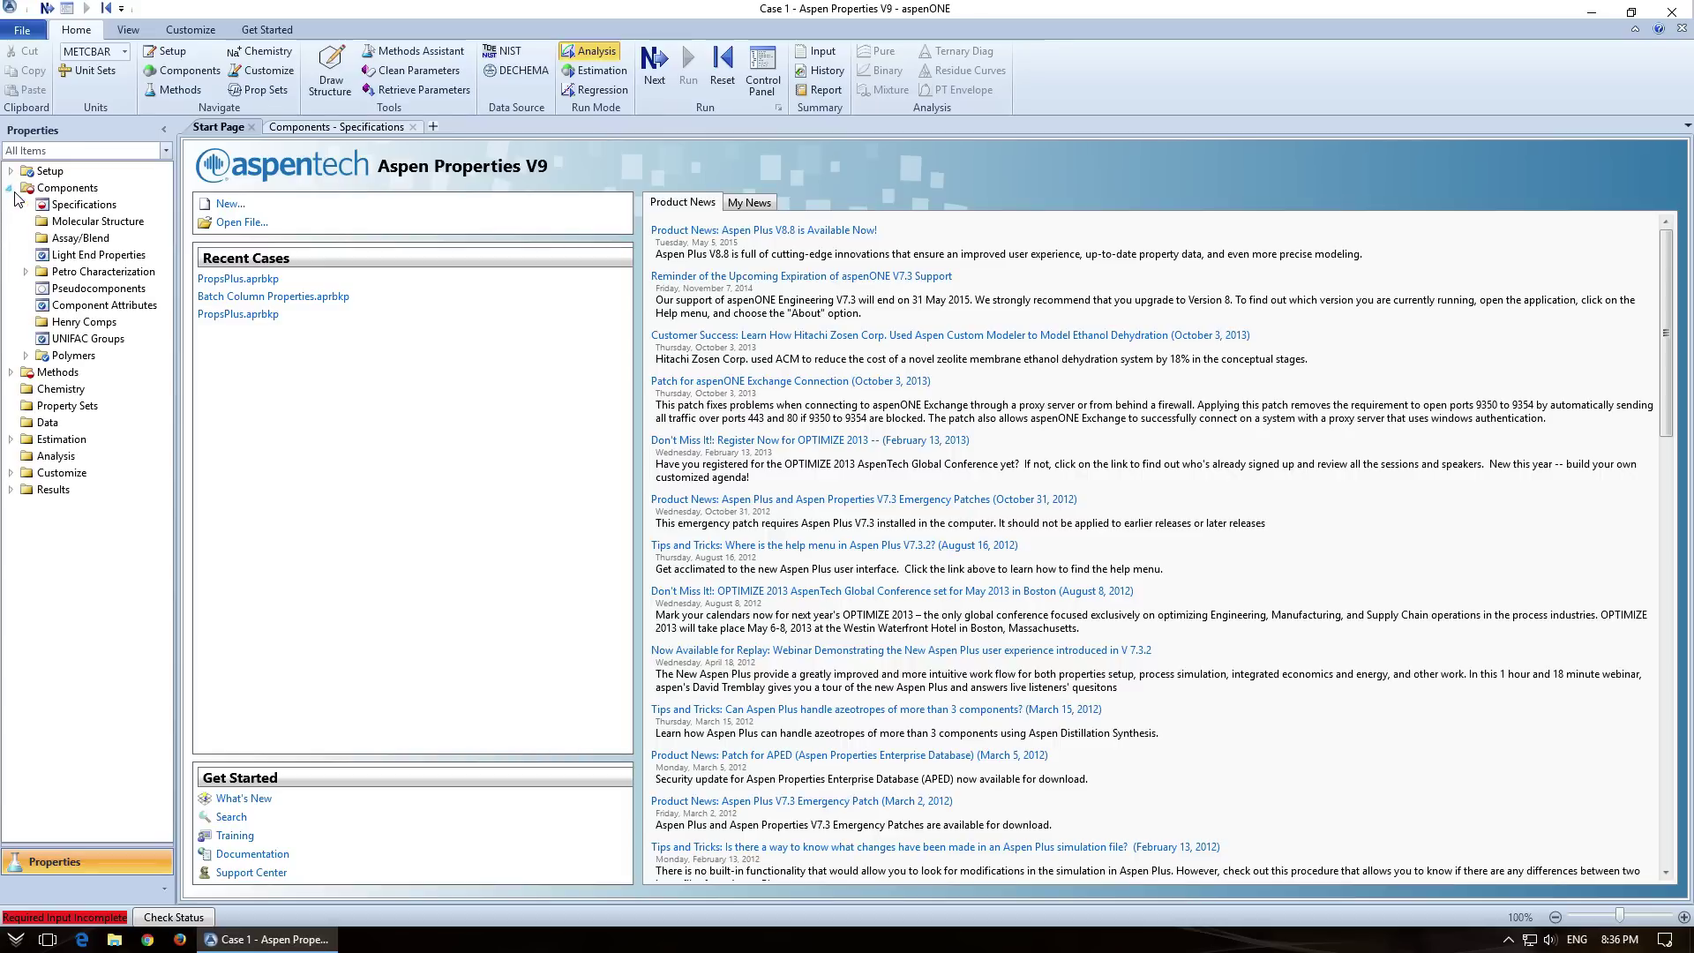
{"action": "double_click", "coordinate": [86, 210]}
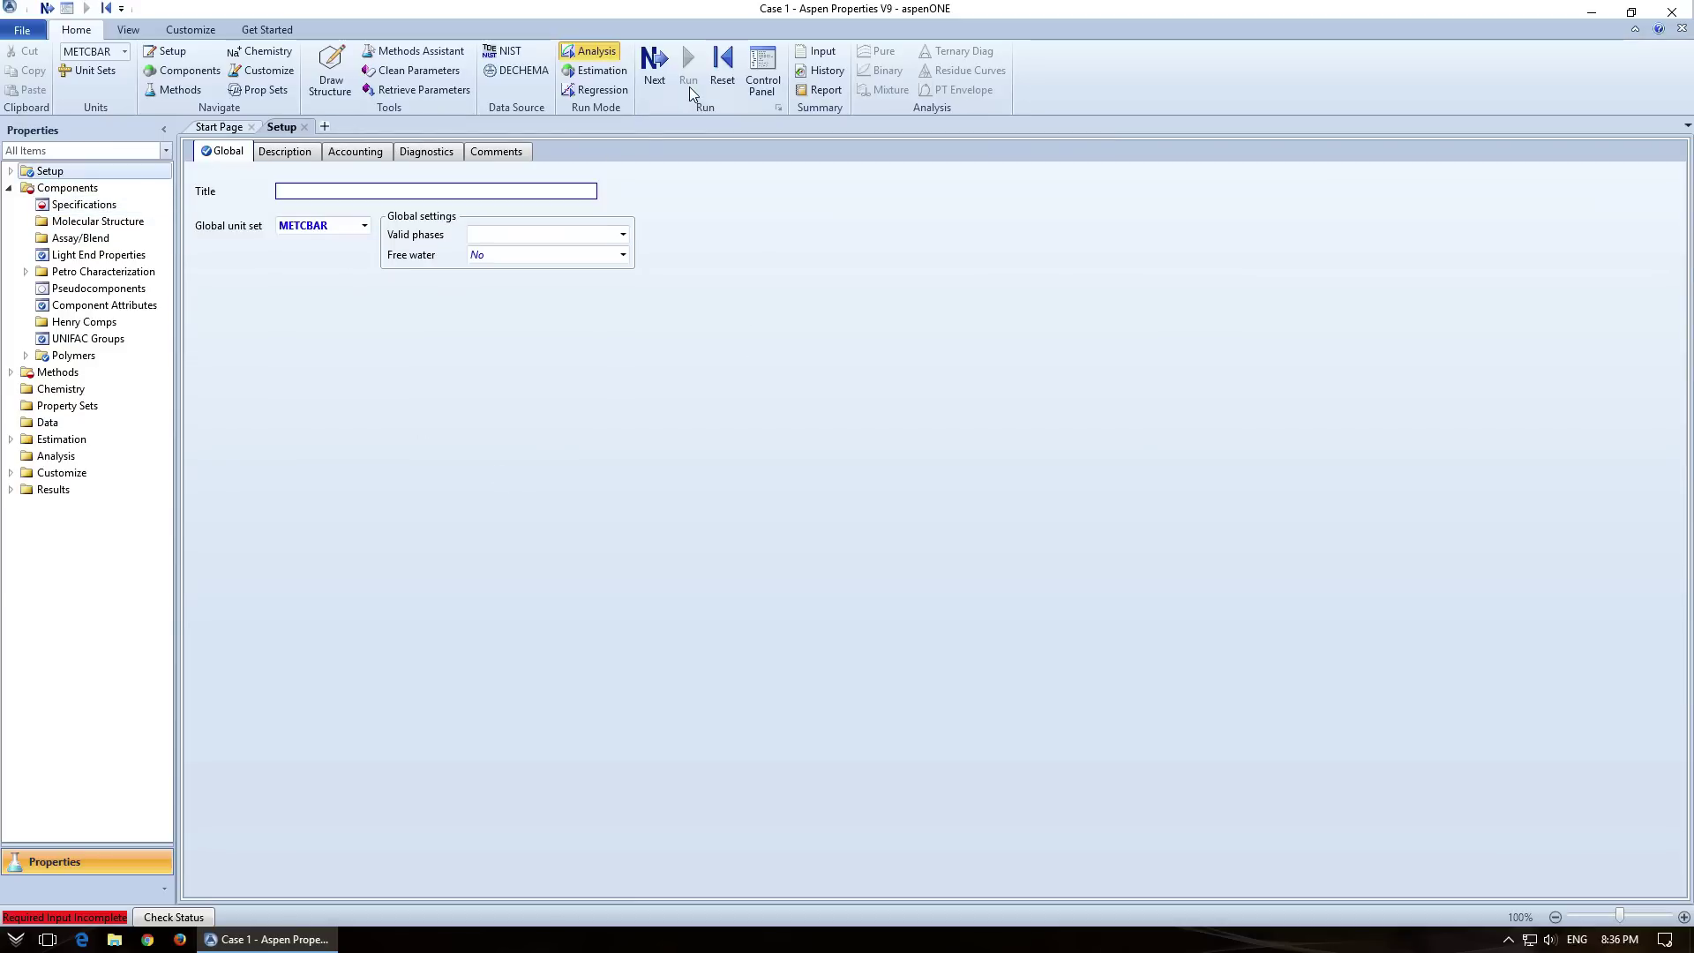
{"action": "left_click", "coordinate": [657, 73]}
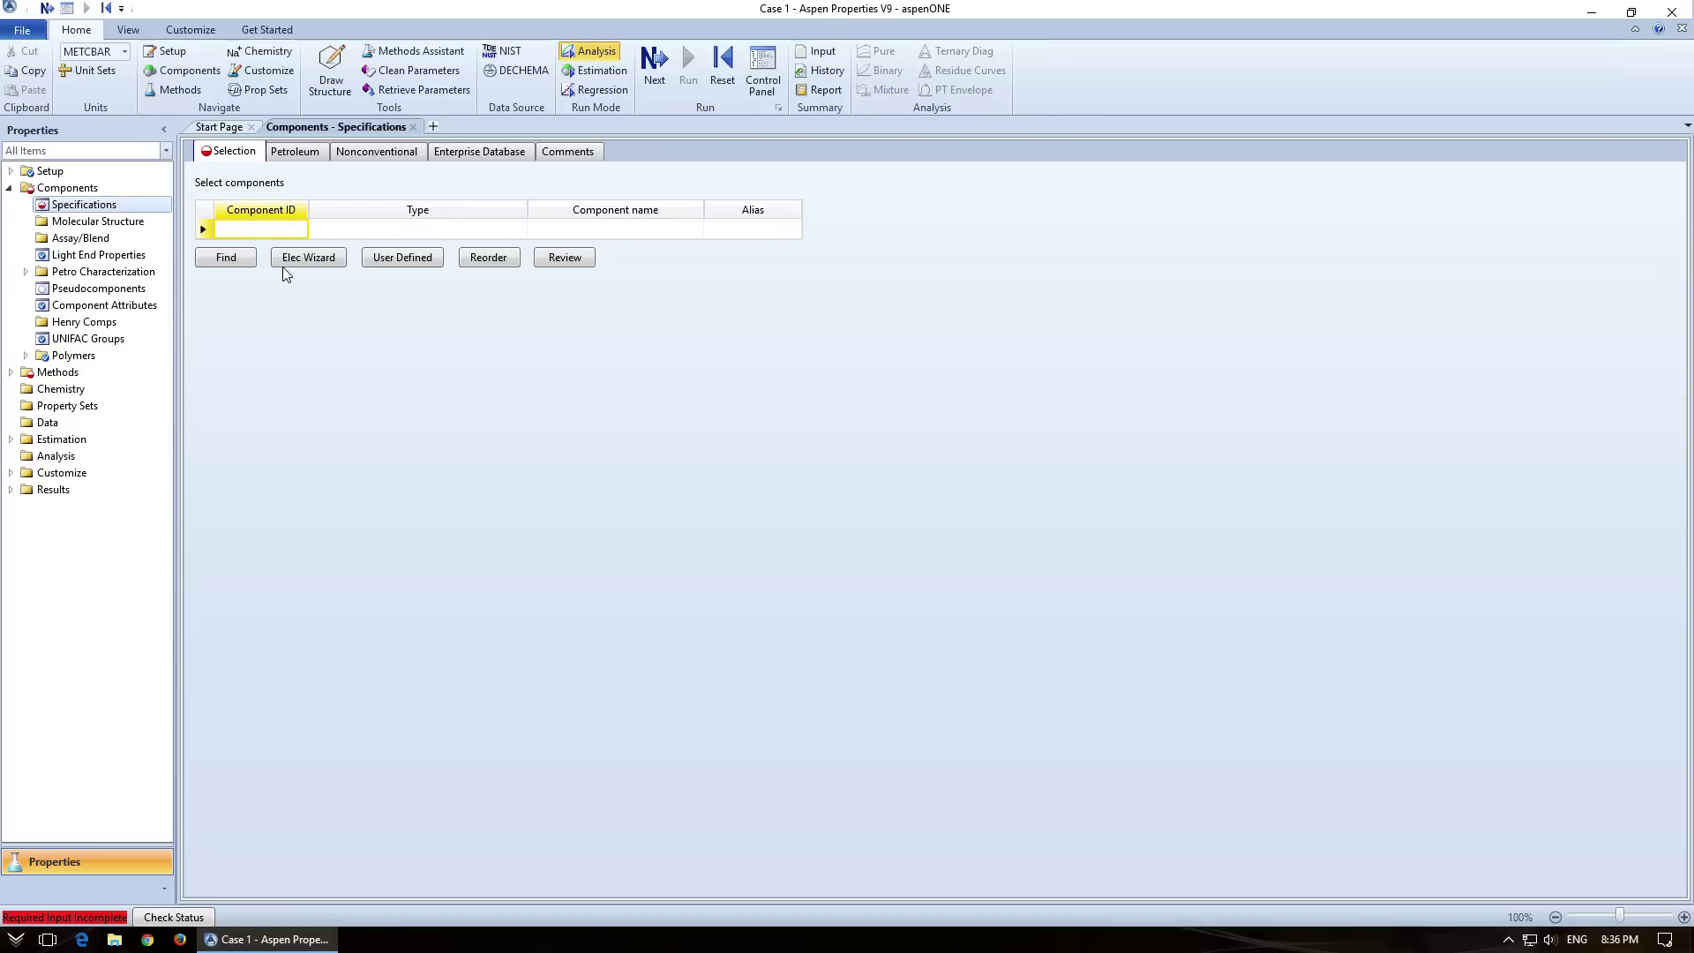
{"action": "left_click", "coordinate": [252, 230]}
Step: Enter WATER, then add ETHL with component name ETHANOL
{"action": "key", "text": "Return"}
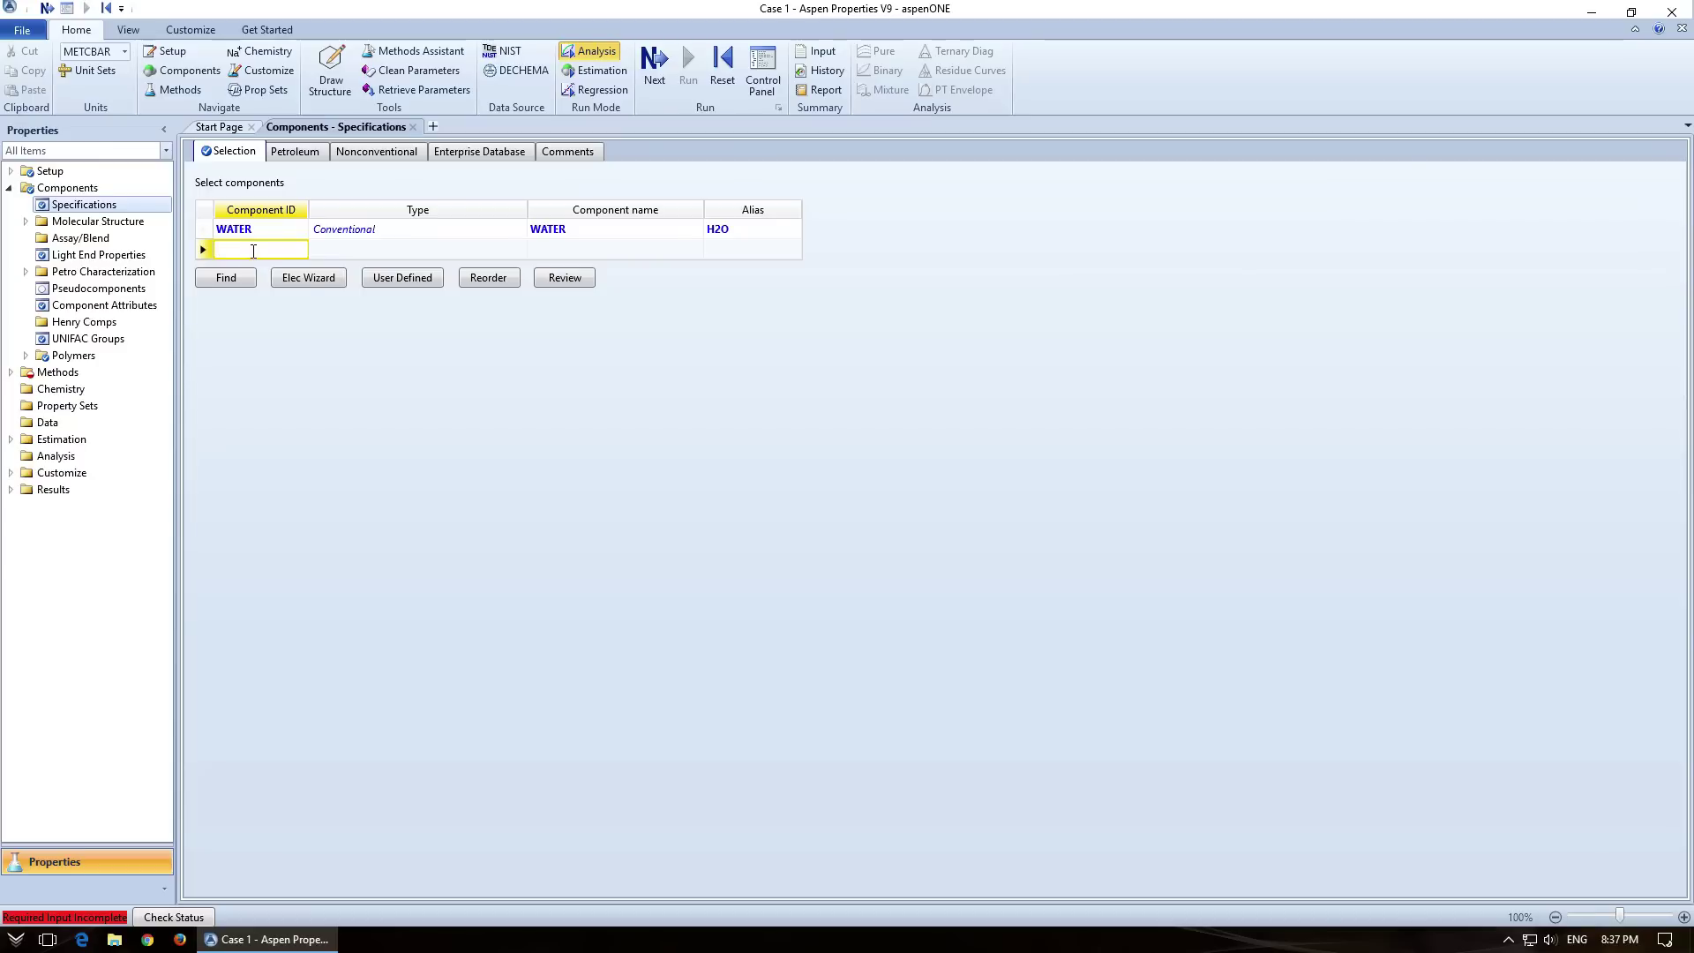
{"action": "type", "text": "ETHL"}
{"action": "key", "text": "Return"}
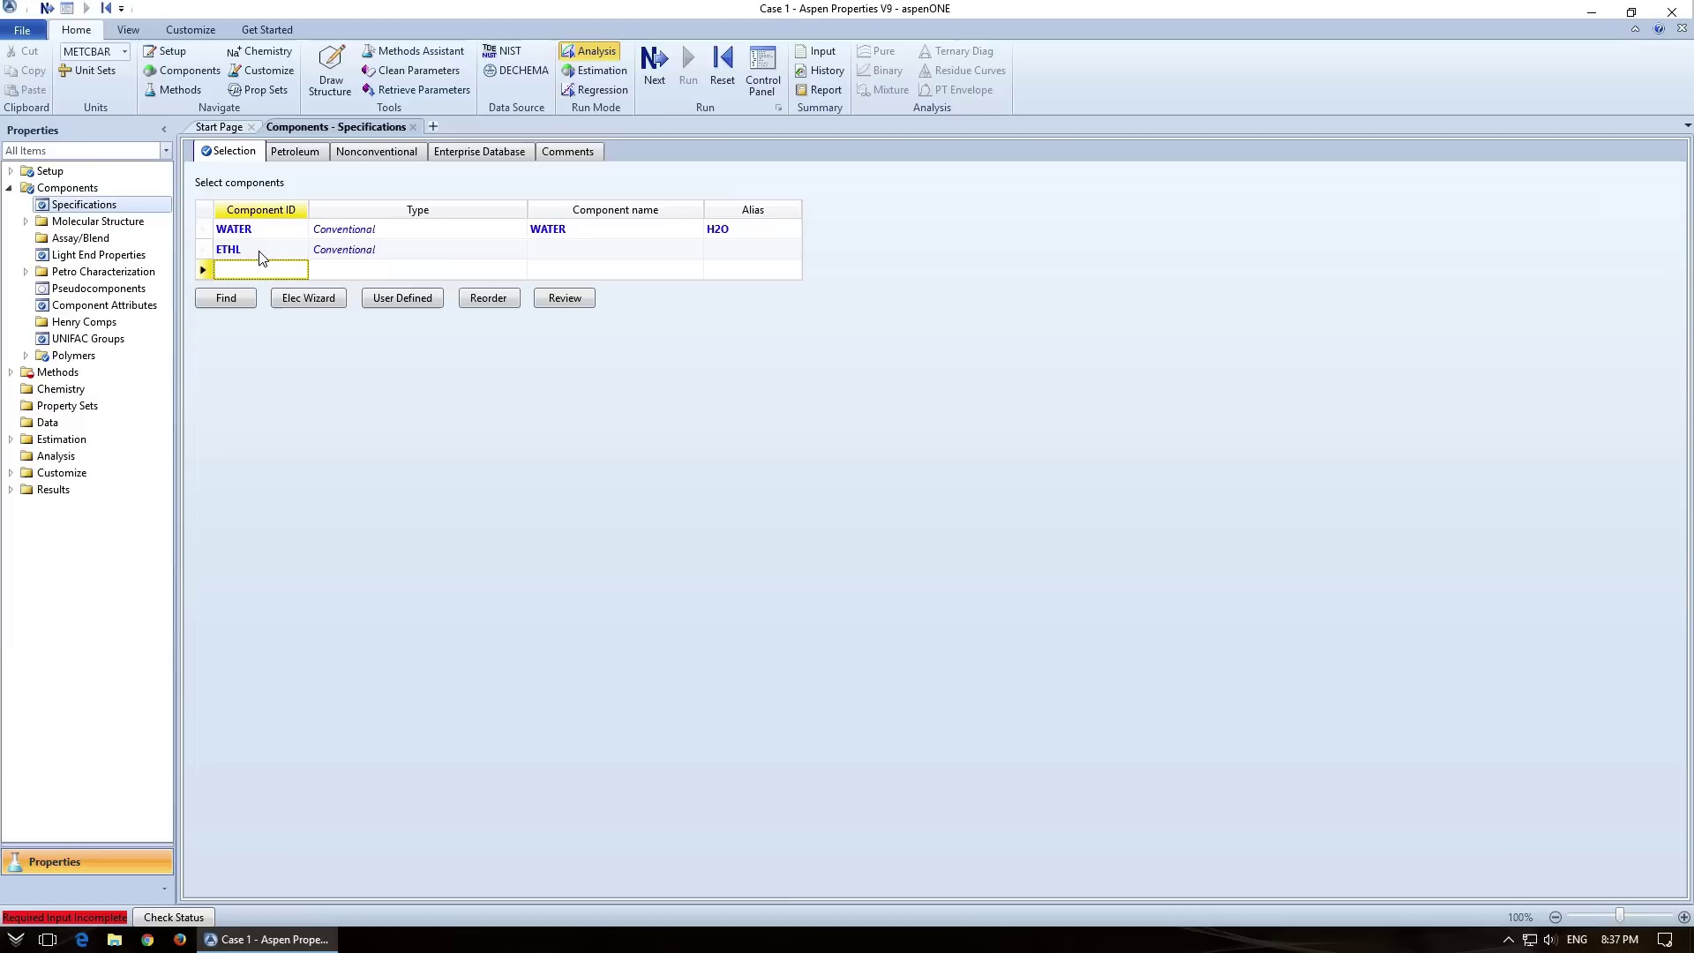
{"action": "left_click", "coordinate": [692, 251]}
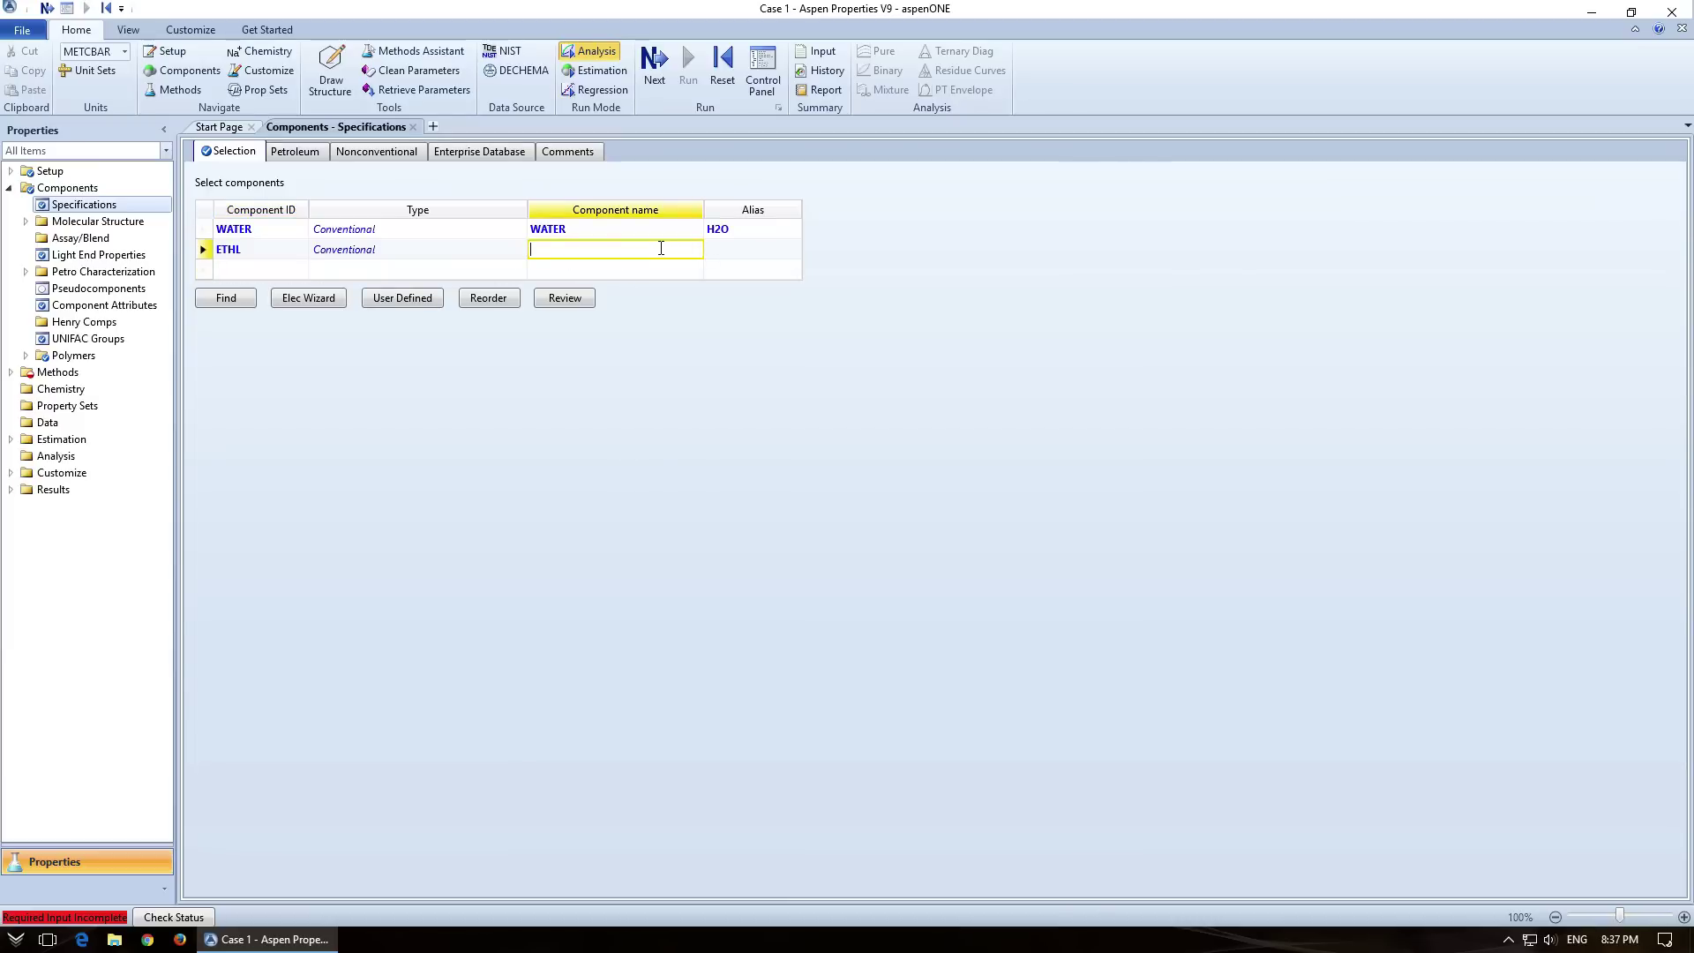
{"action": "type", "text": "ETHANOL"}
{"action": "key", "text": "Return"}
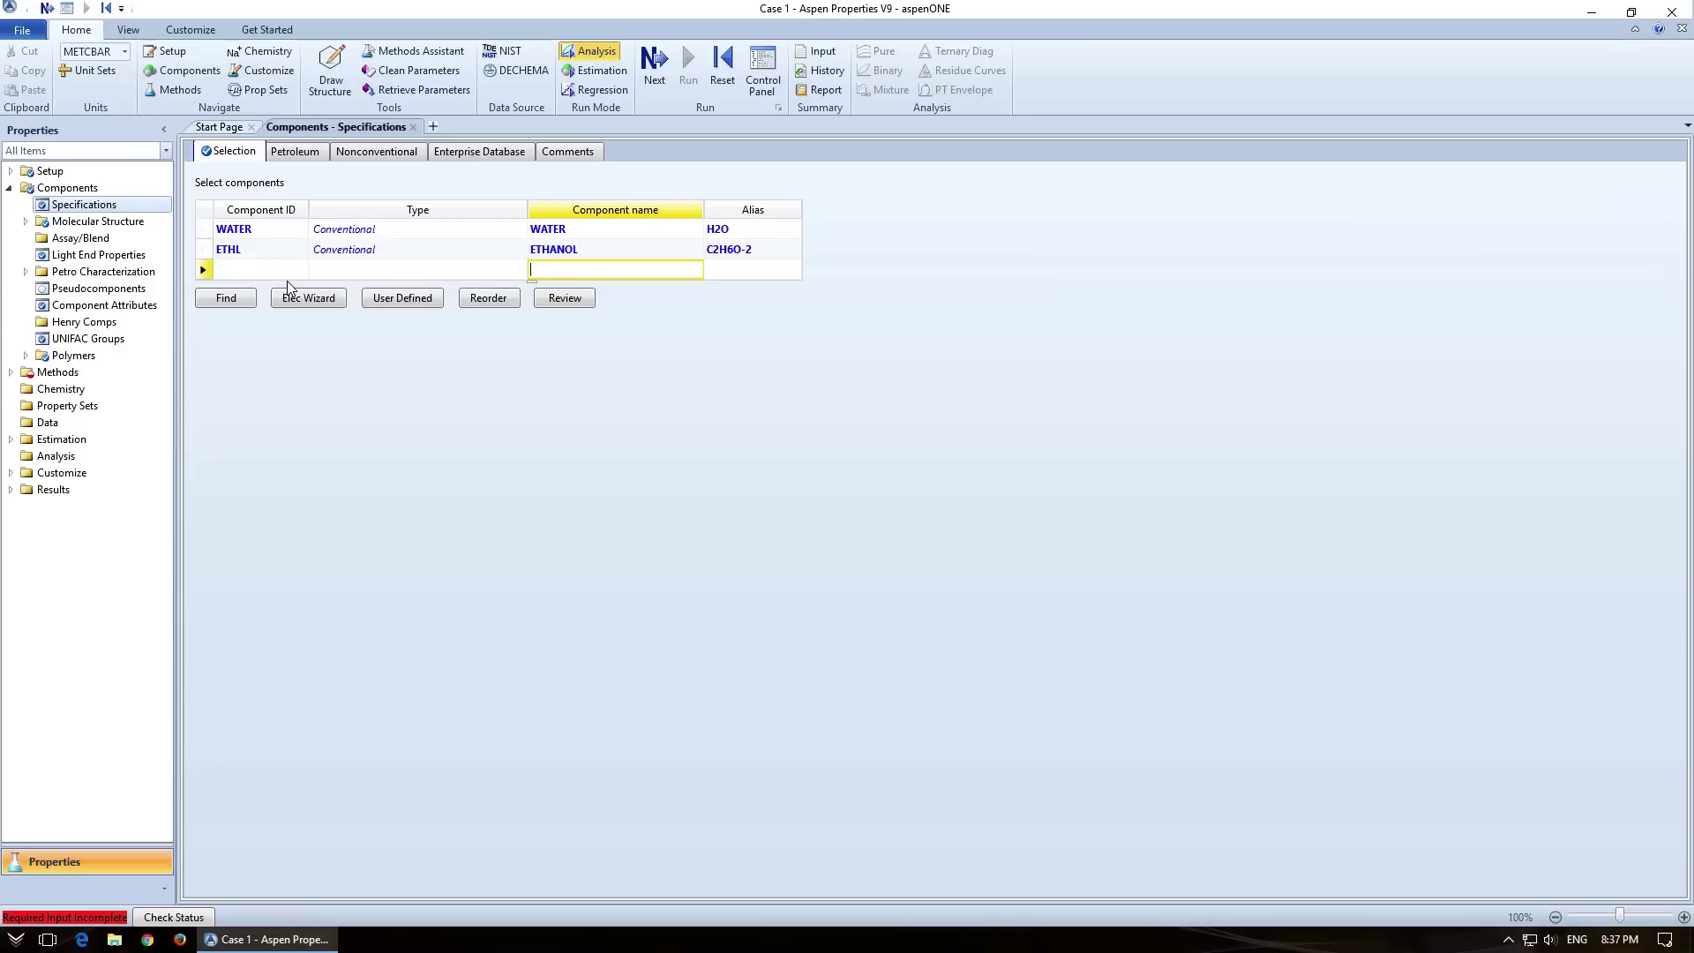
Step: Add a third component ISOP with component name ISO-PENTANE
{"action": "left_click", "coordinate": [299, 274]}
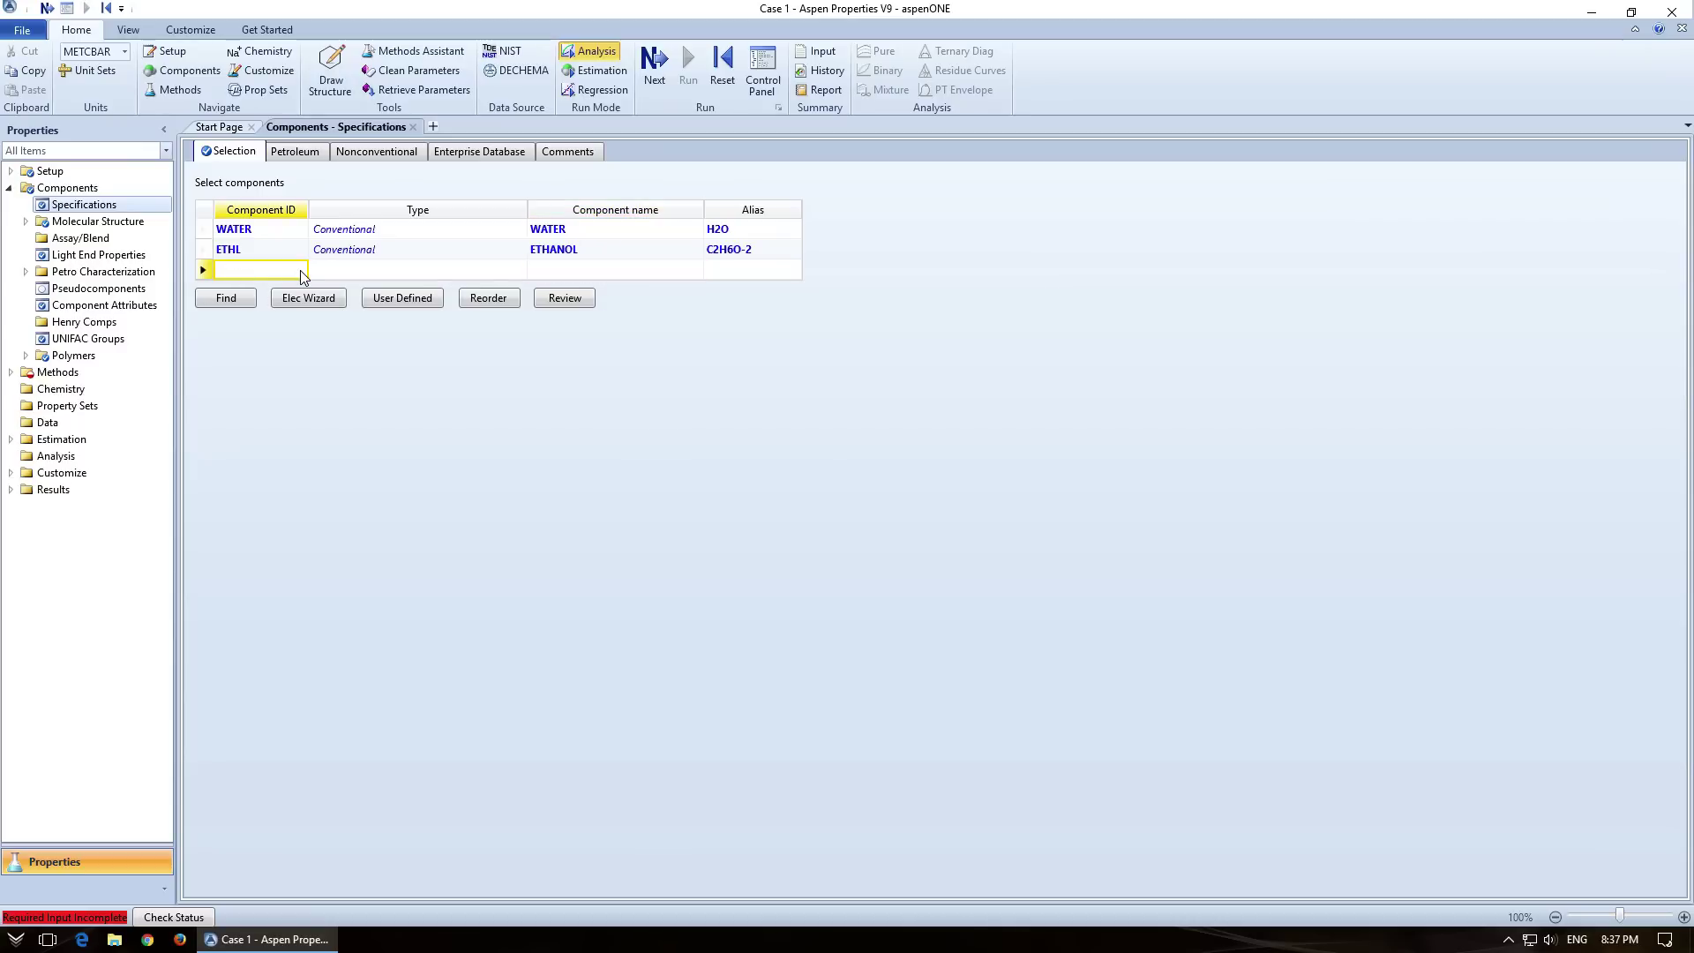
{"action": "type", "text": "ISOP"}
{"action": "key", "text": "Return"}
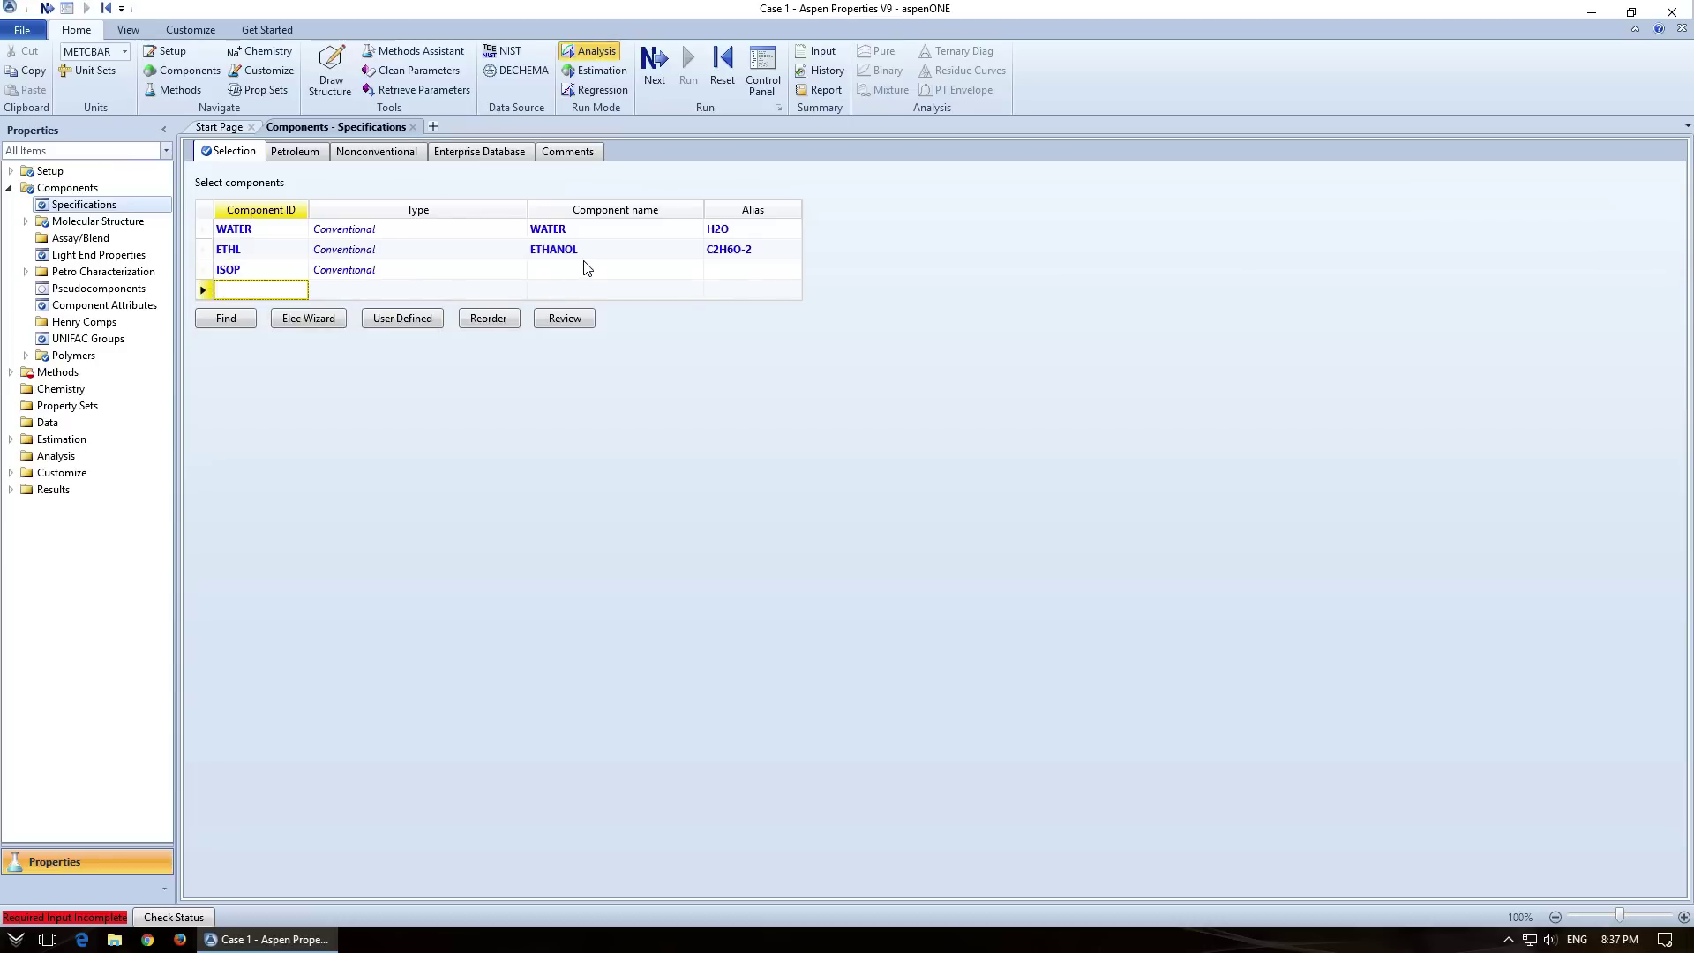
{"action": "left_click", "coordinate": [566, 277]}
{"action": "type", "text": "ISO"}
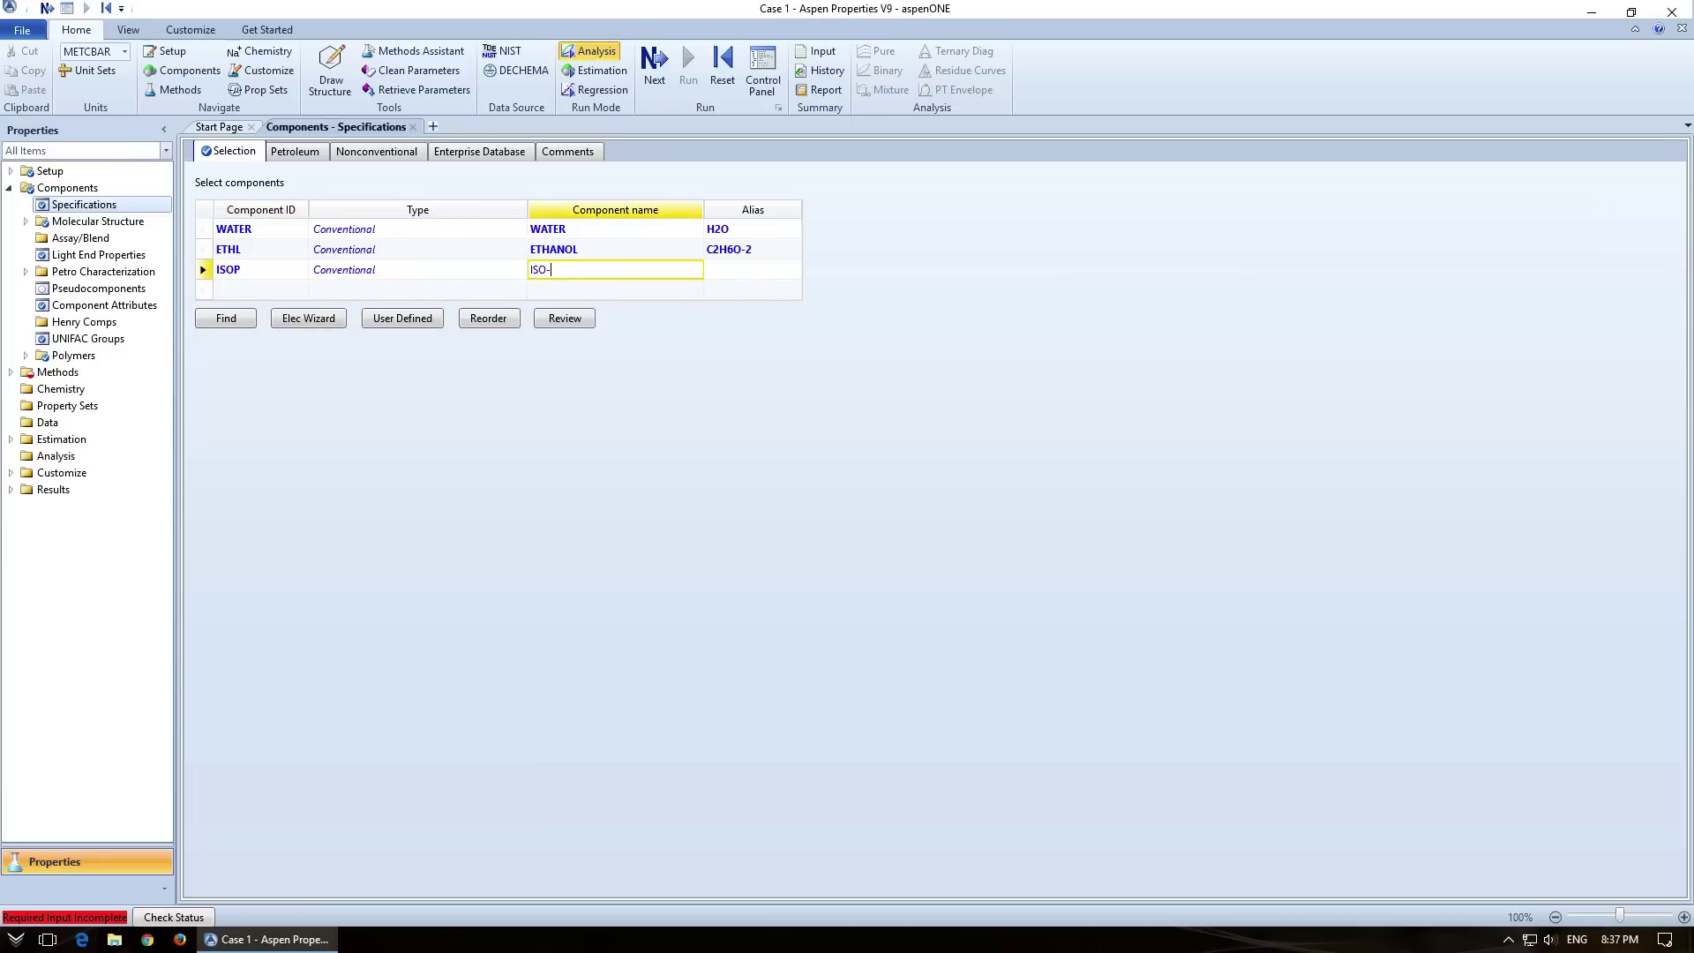
{"action": "type", "text": "-PENTANE"}
{"action": "key", "text": "Return"}
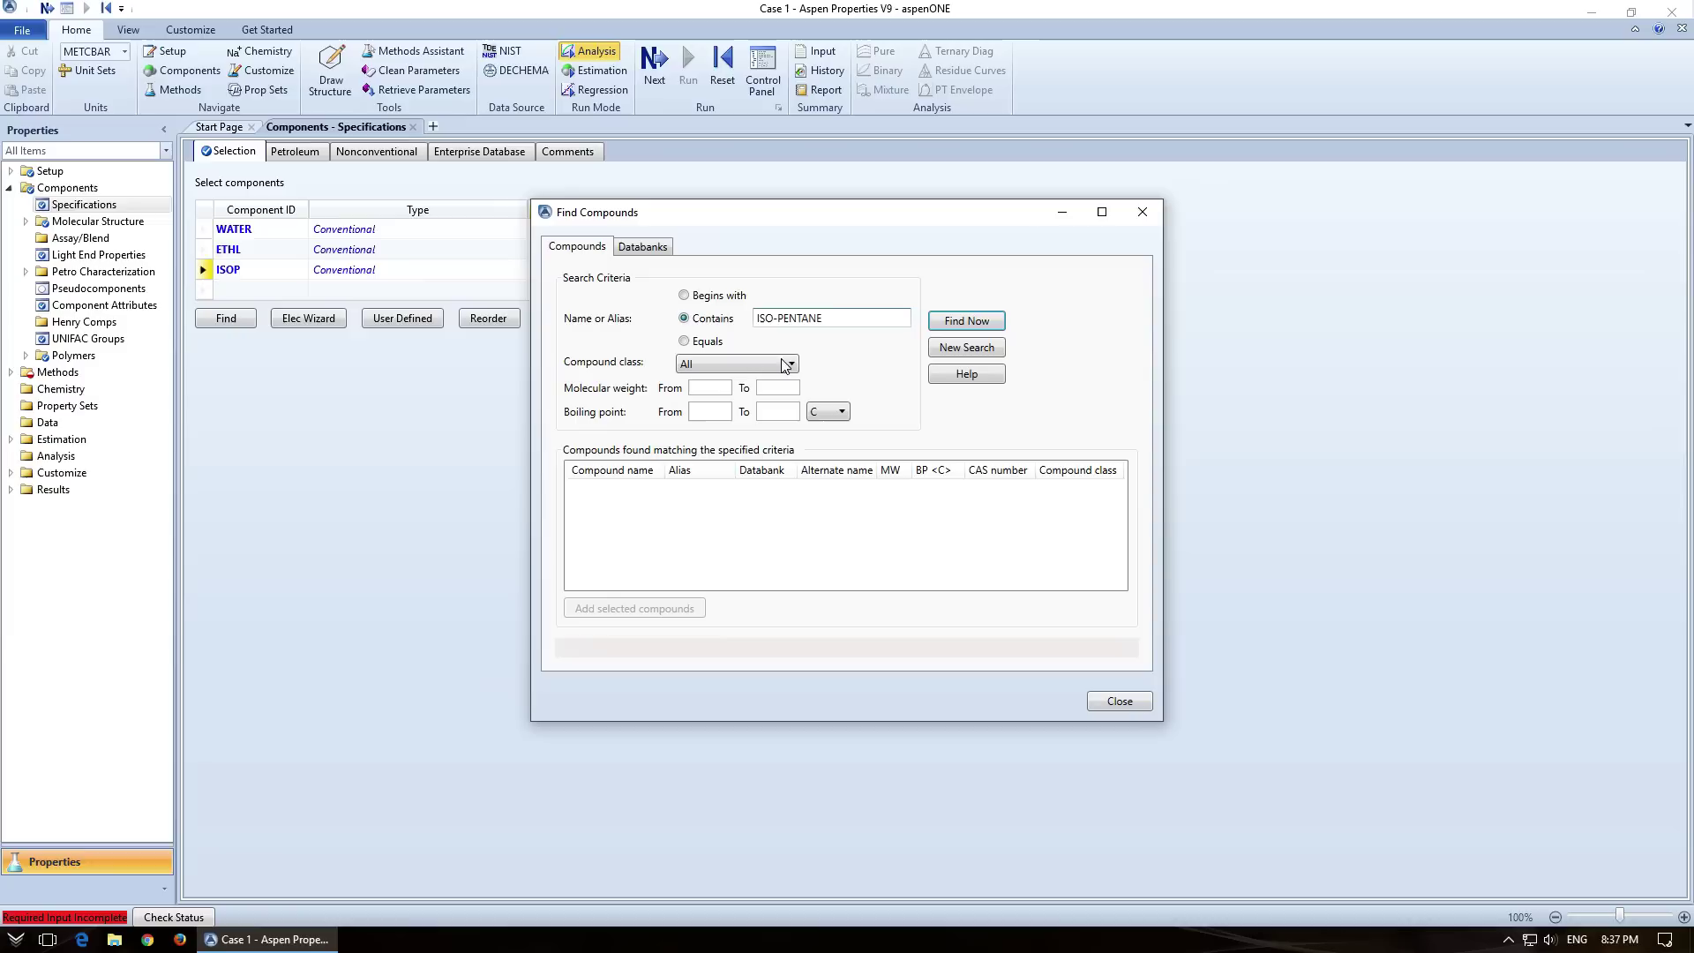
Step: Search Find Compounds for ISO-PENTANE and add the 2-METHYL-BUTANE match
{"action": "left_click", "coordinate": [968, 323]}
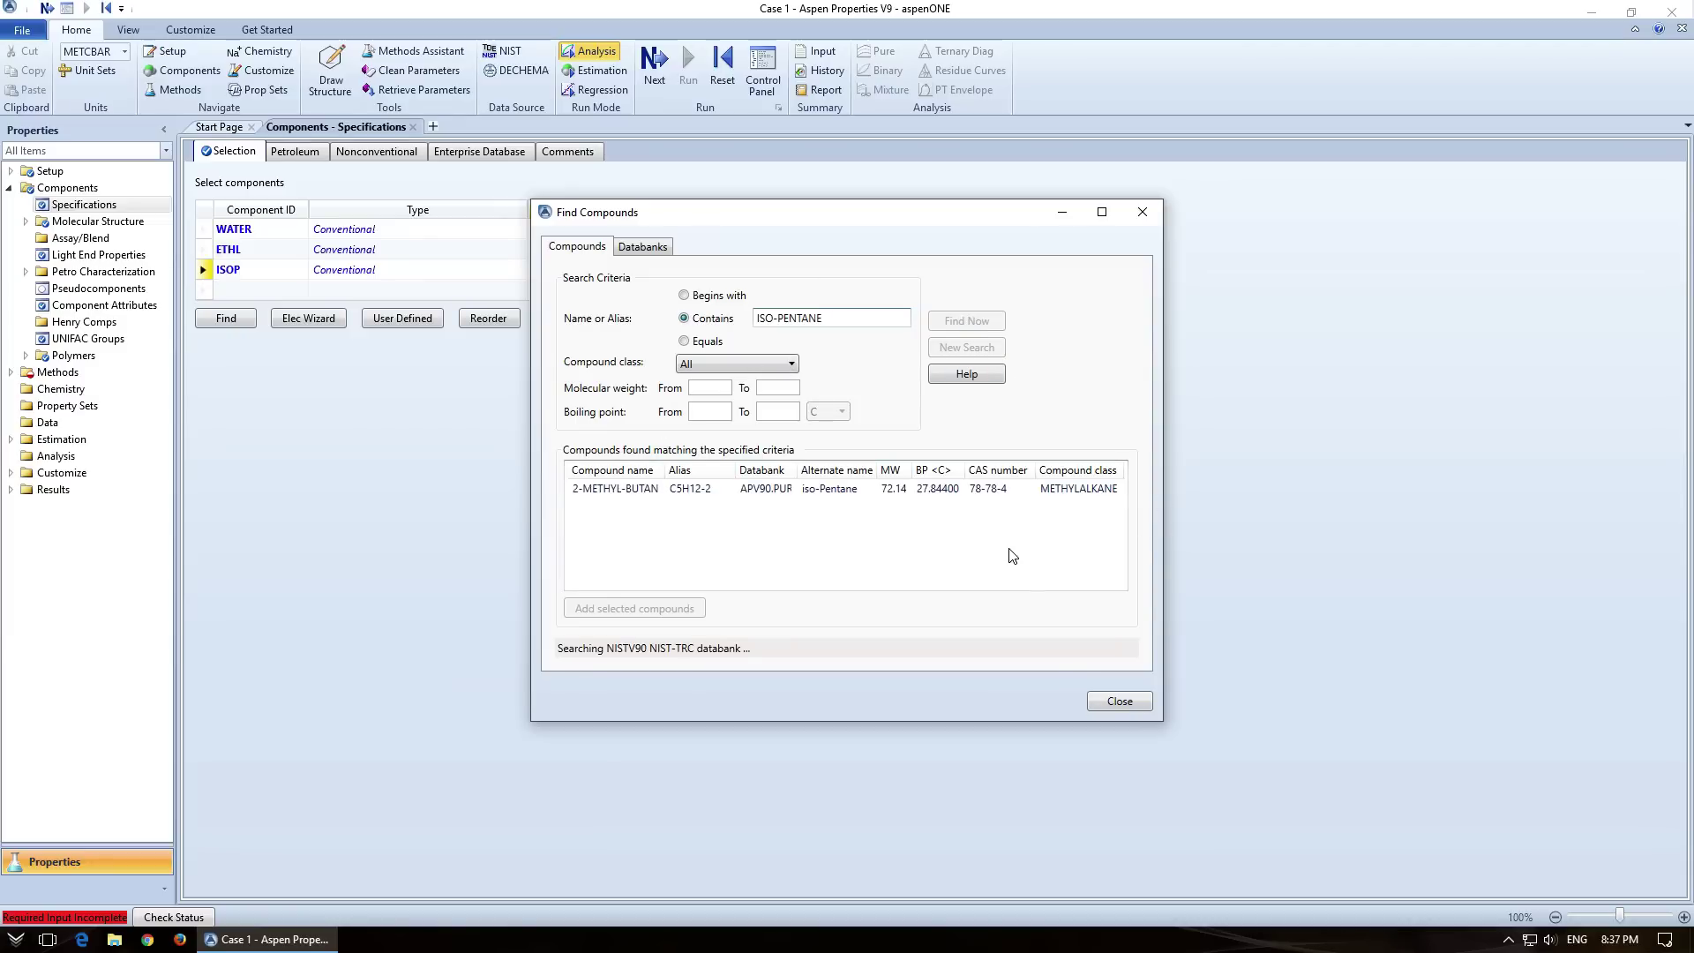
{"action": "left_click", "coordinate": [617, 492]}
{"action": "left_click", "coordinate": [608, 608]}
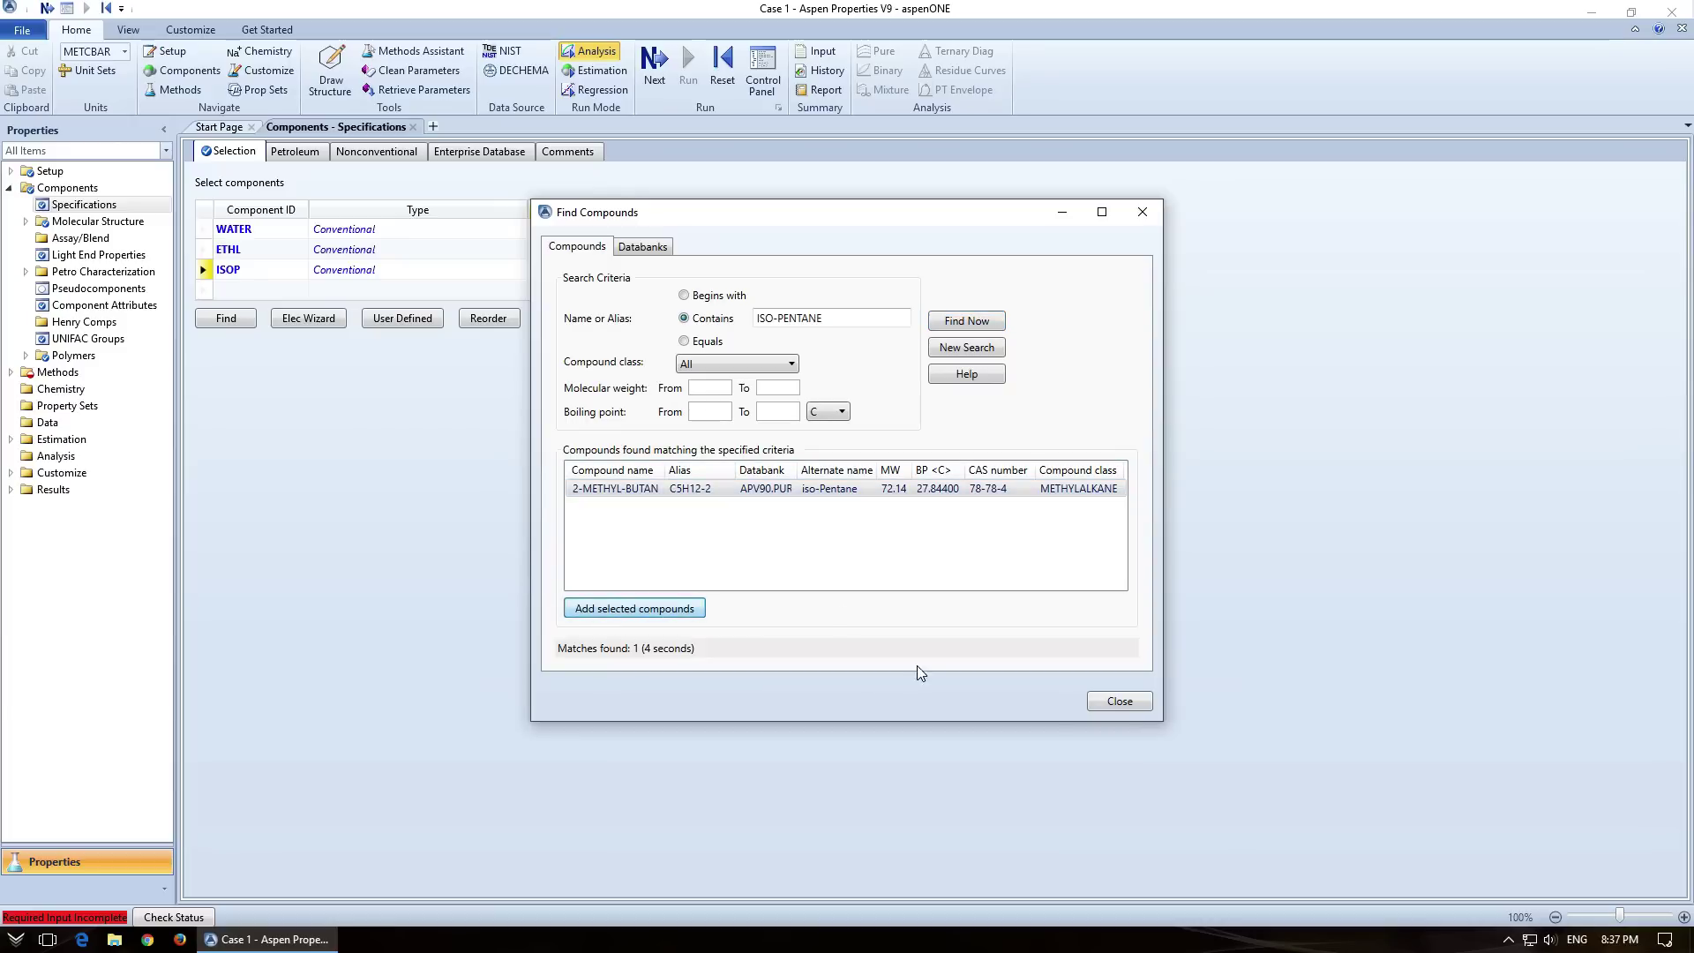
{"action": "left_click", "coordinate": [1114, 700]}
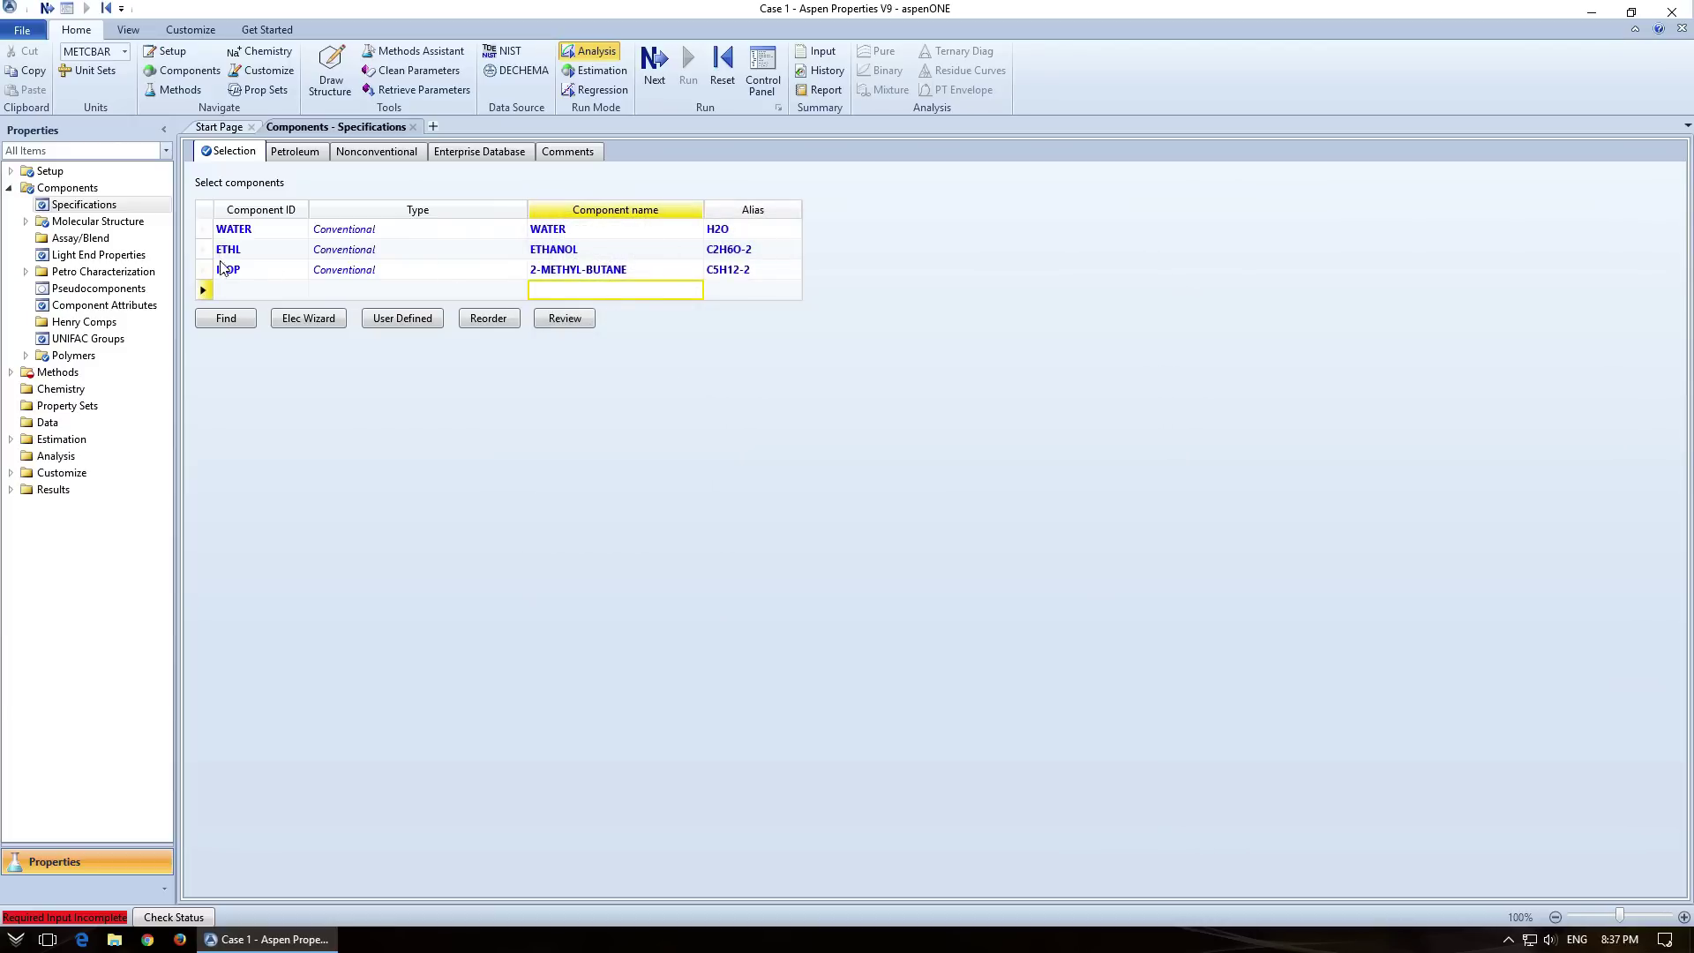
Step: Delete the ISOP row from the component list
{"action": "left_click", "coordinate": [201, 275]}
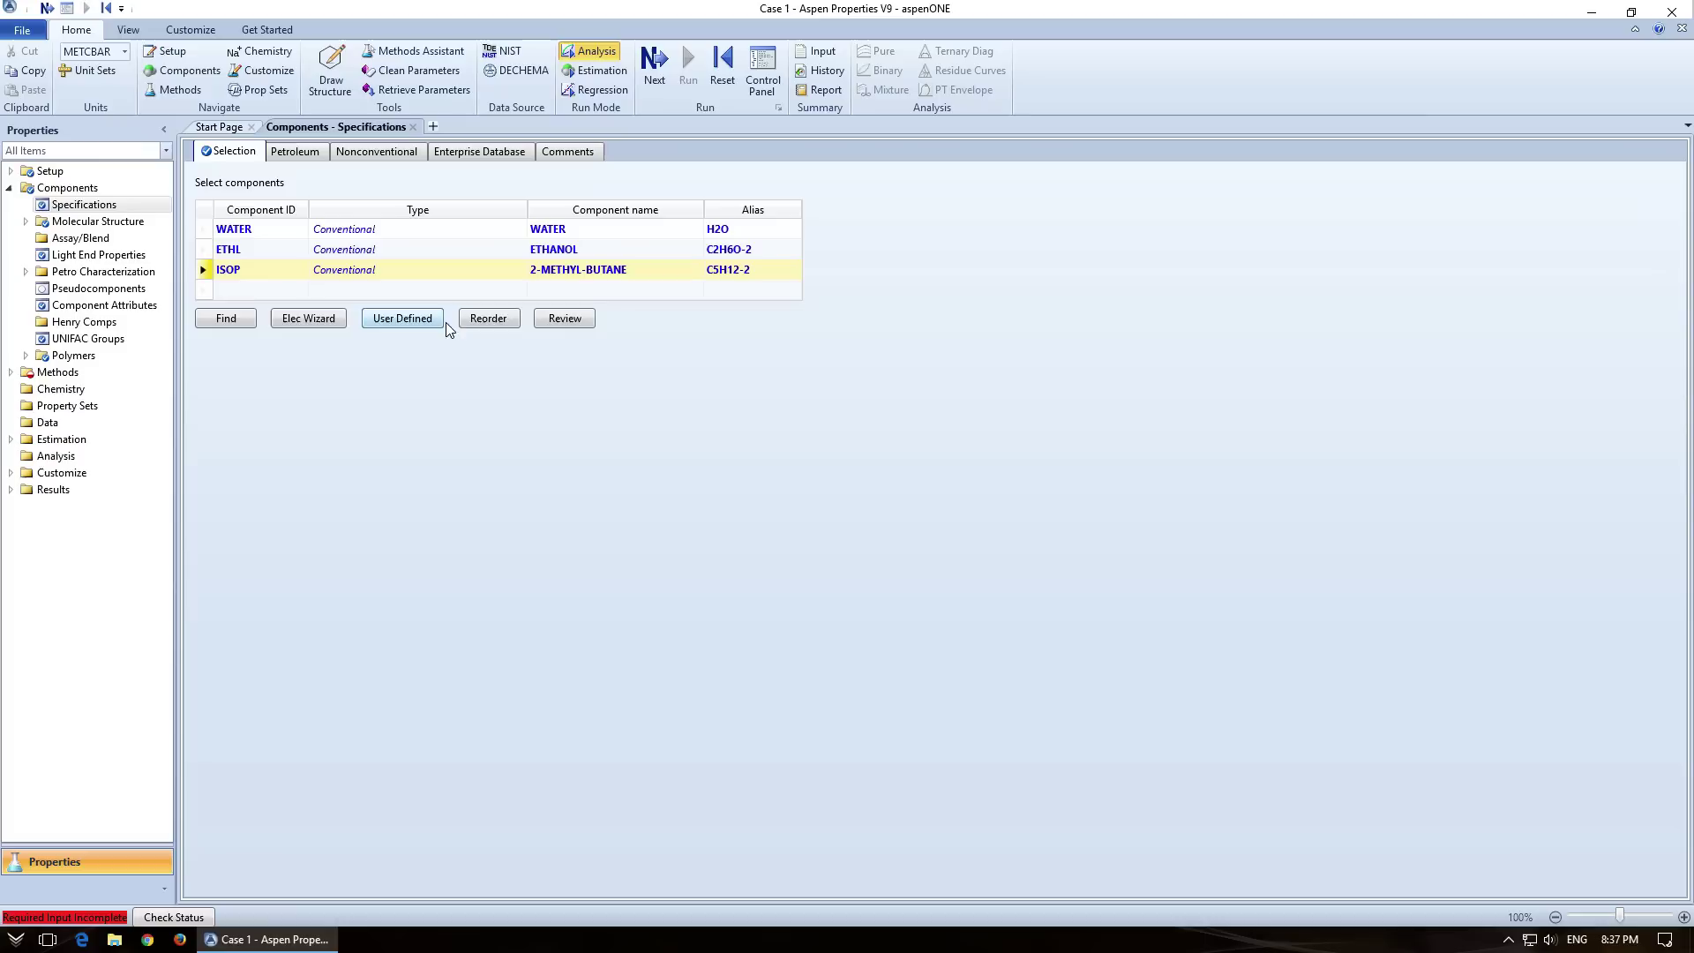
{"action": "key", "text": "Delete"}
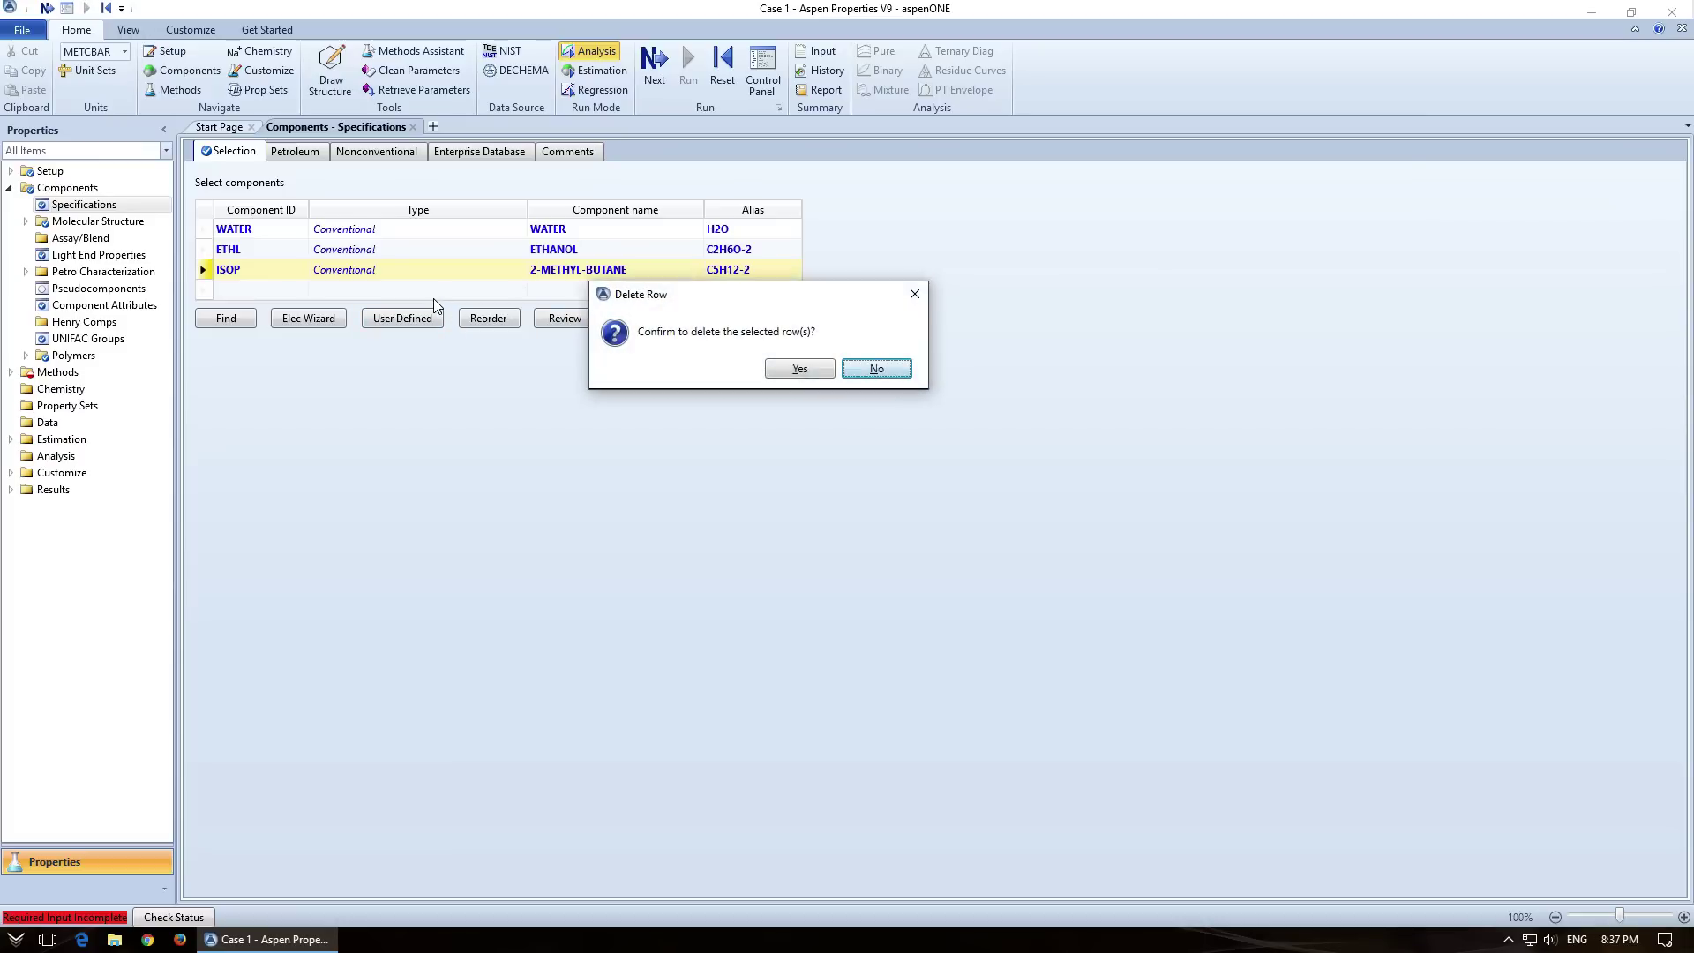
{"action": "left_click", "coordinate": [801, 369]}
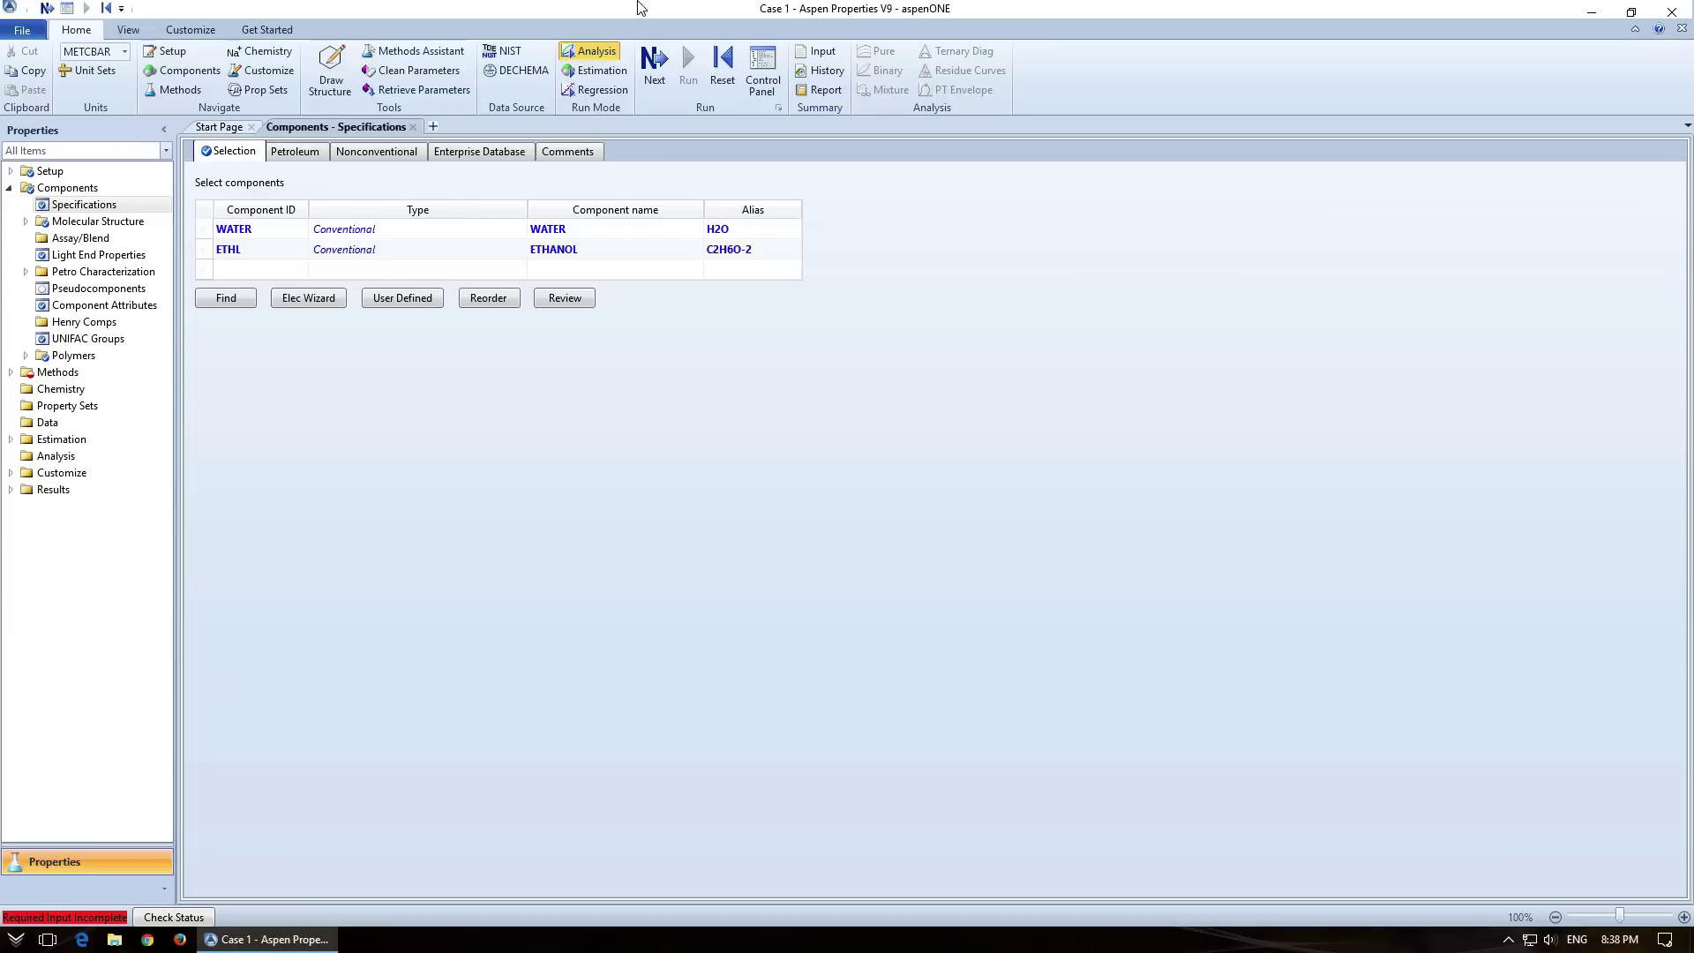
Step: Select IDEAL as the method name on the Methods > Global form
{"action": "left_click", "coordinate": [655, 69]}
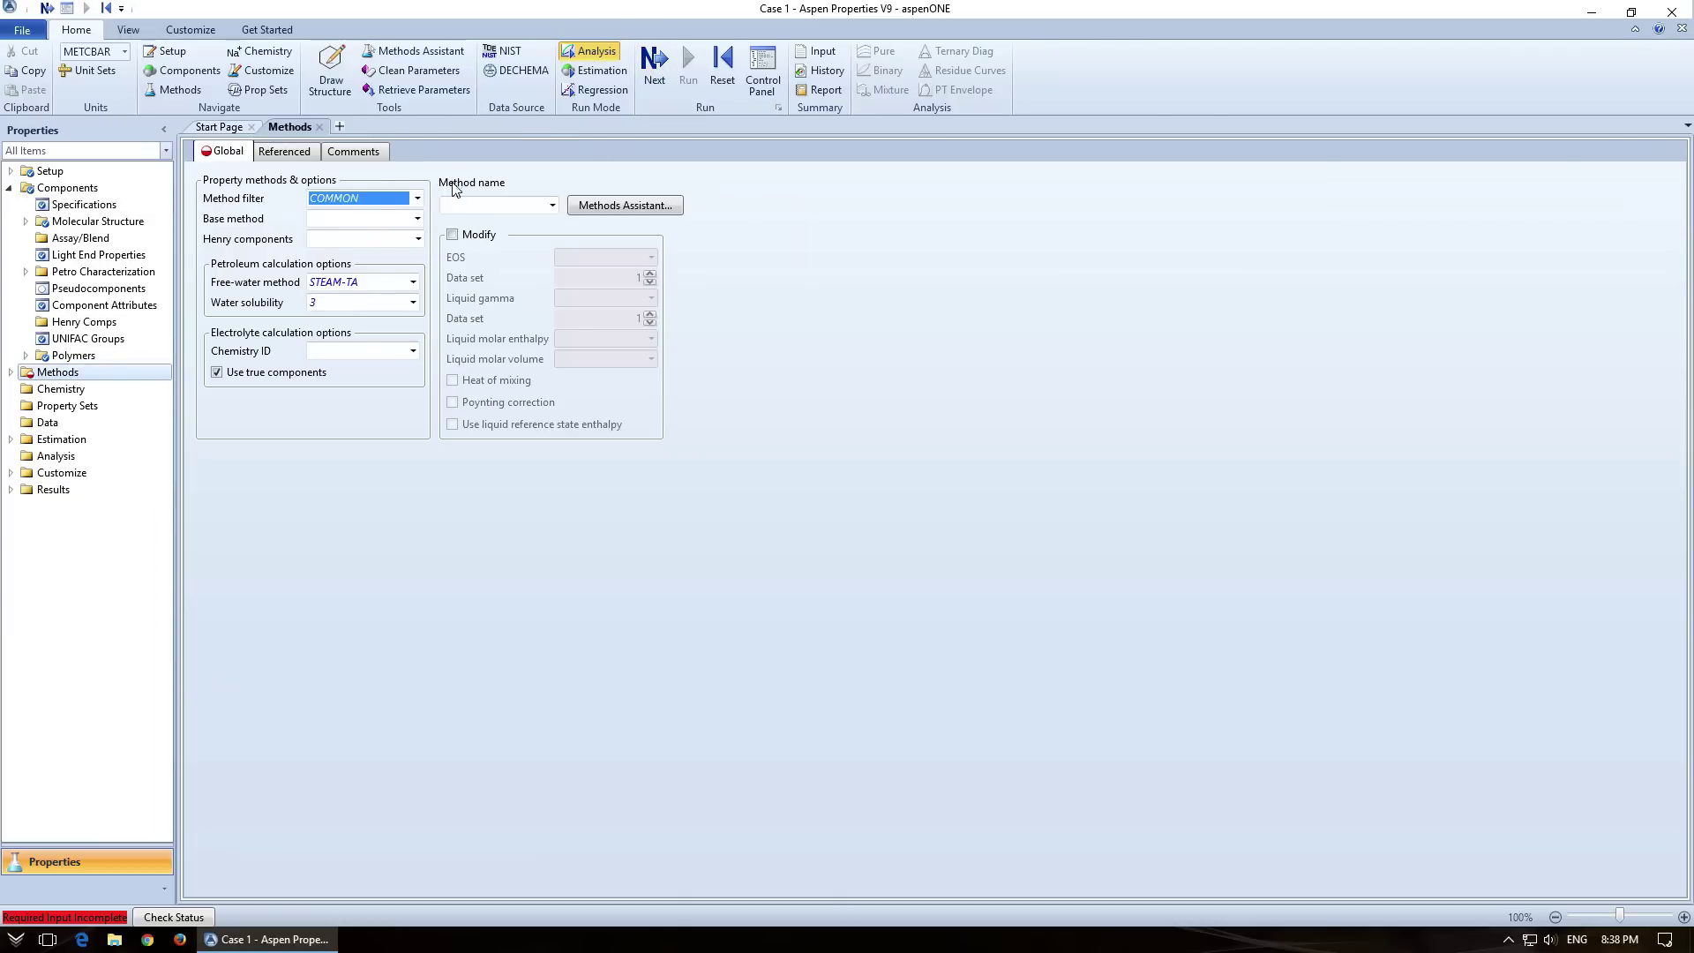
{"action": "left_click", "coordinate": [552, 205]}
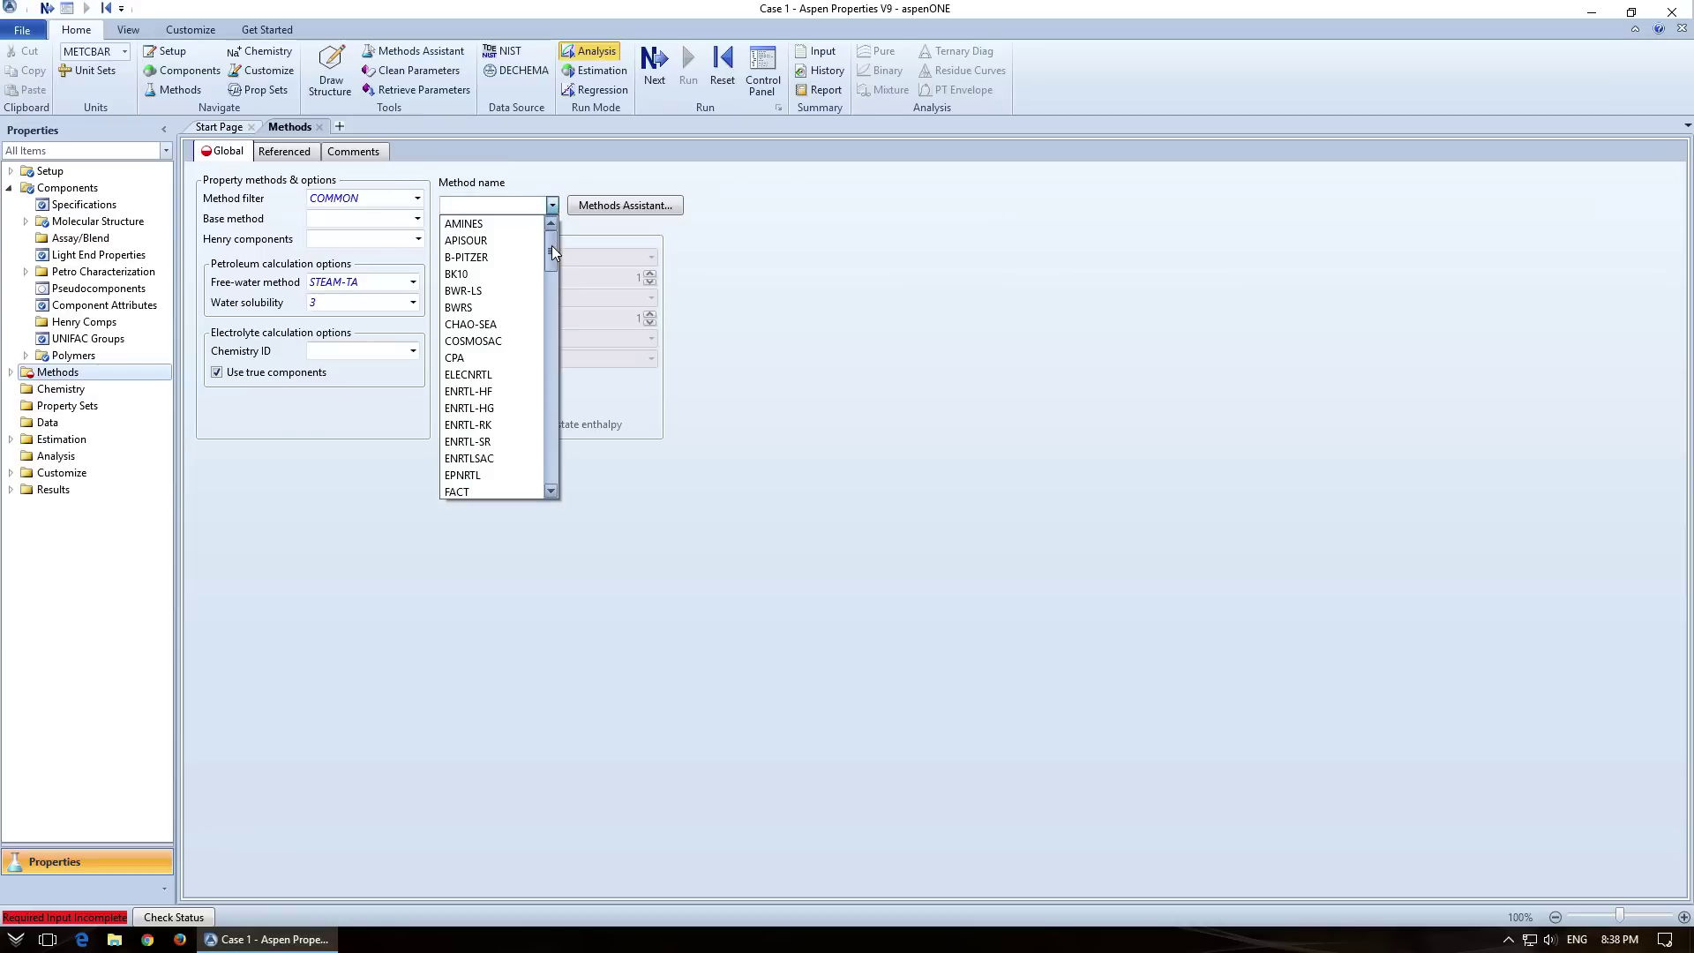
{"action": "left_click_drag", "start_coordinate": [553, 247], "coordinate": [544, 293]}
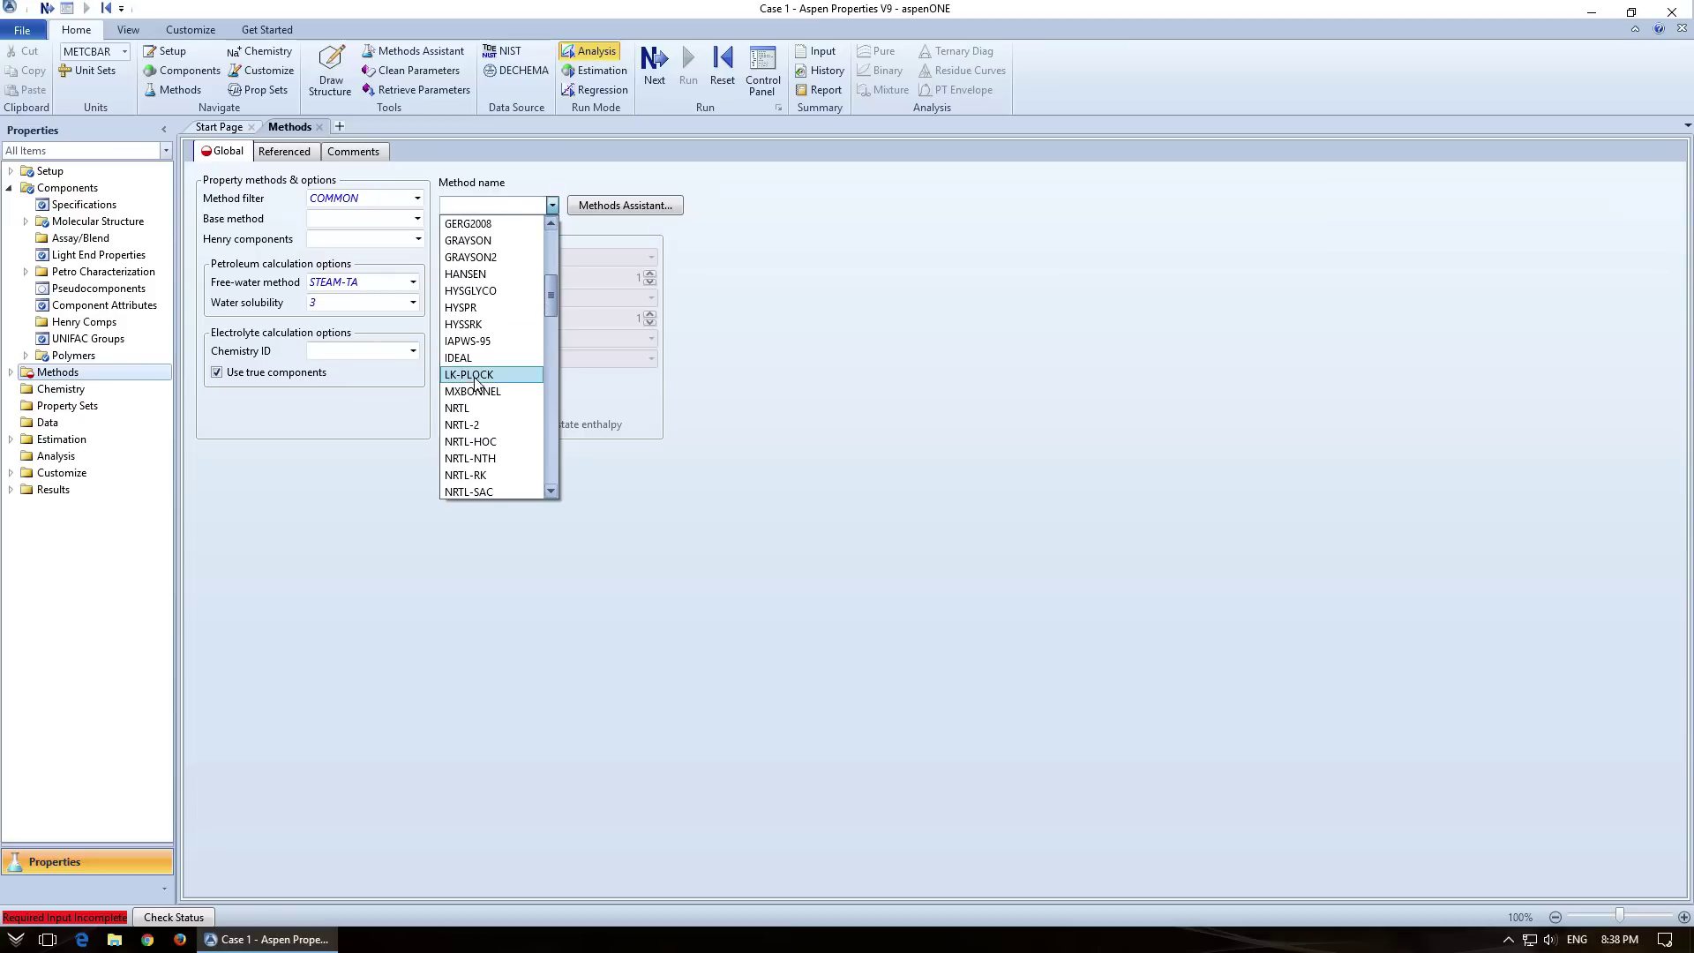
{"action": "left_click", "coordinate": [928, 335]}
{"action": "left_click", "coordinate": [478, 206]}
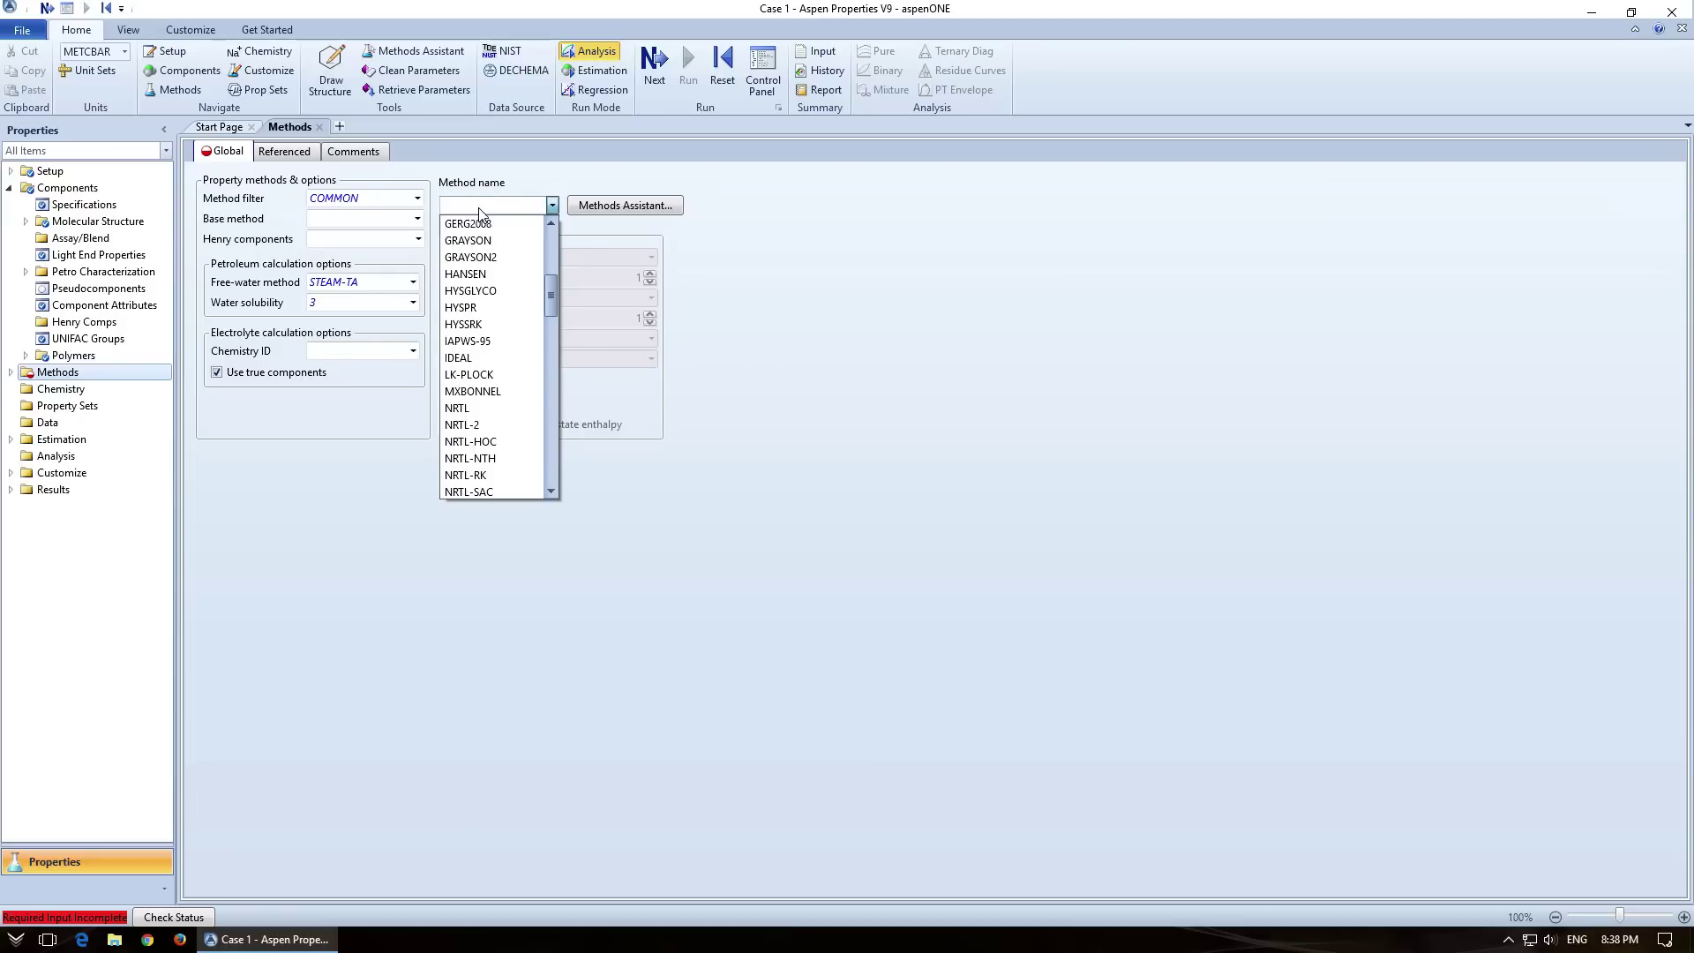
{"action": "type", "text": "id"}
{"action": "key", "text": "Return"}
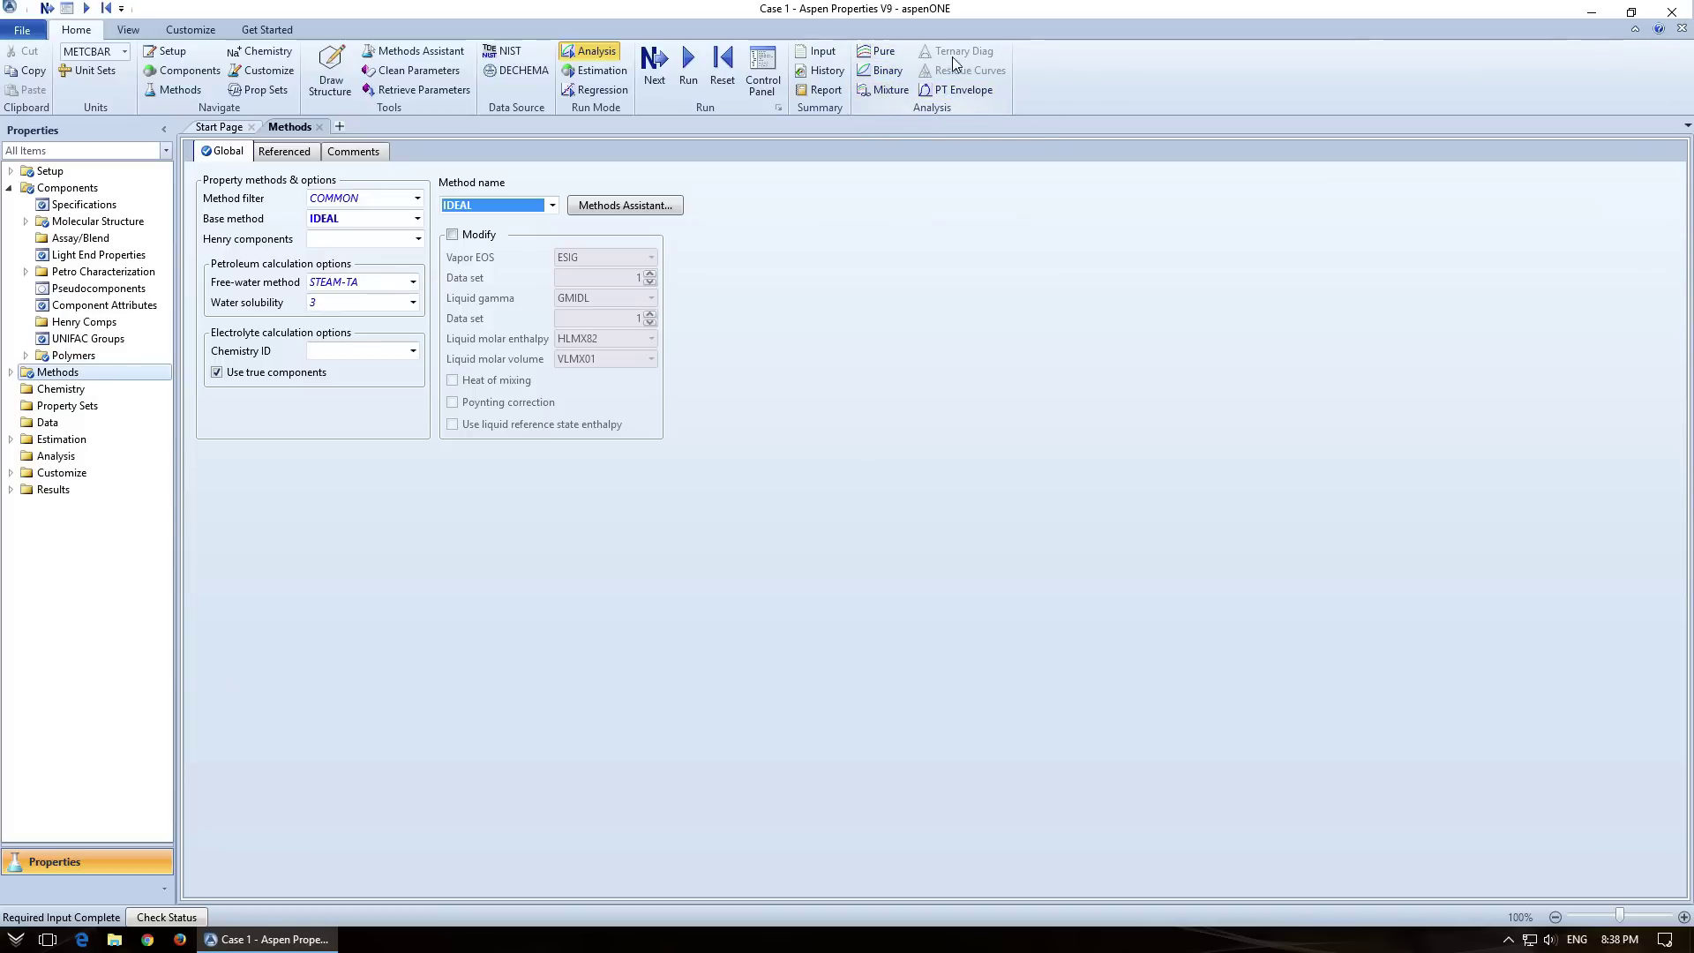
Step: Run a Txy binary analysis for WATER/ETHL at 1.01325 bar
{"action": "left_click", "coordinate": [887, 78]}
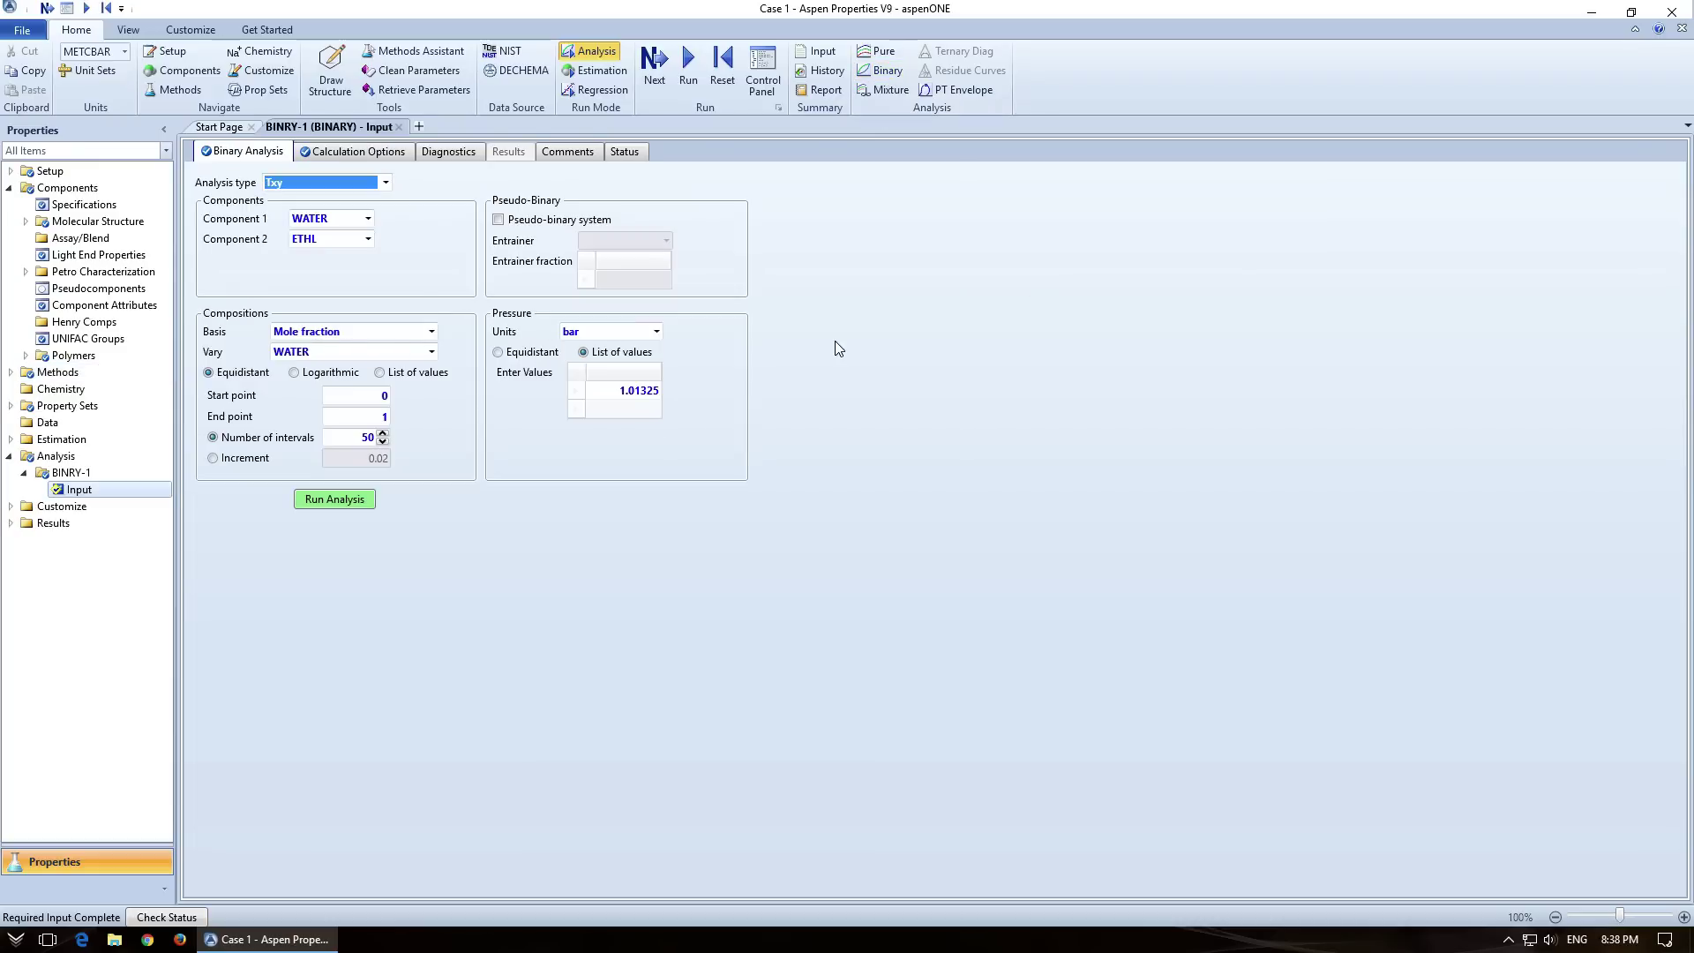
{"action": "left_click", "coordinate": [385, 182]}
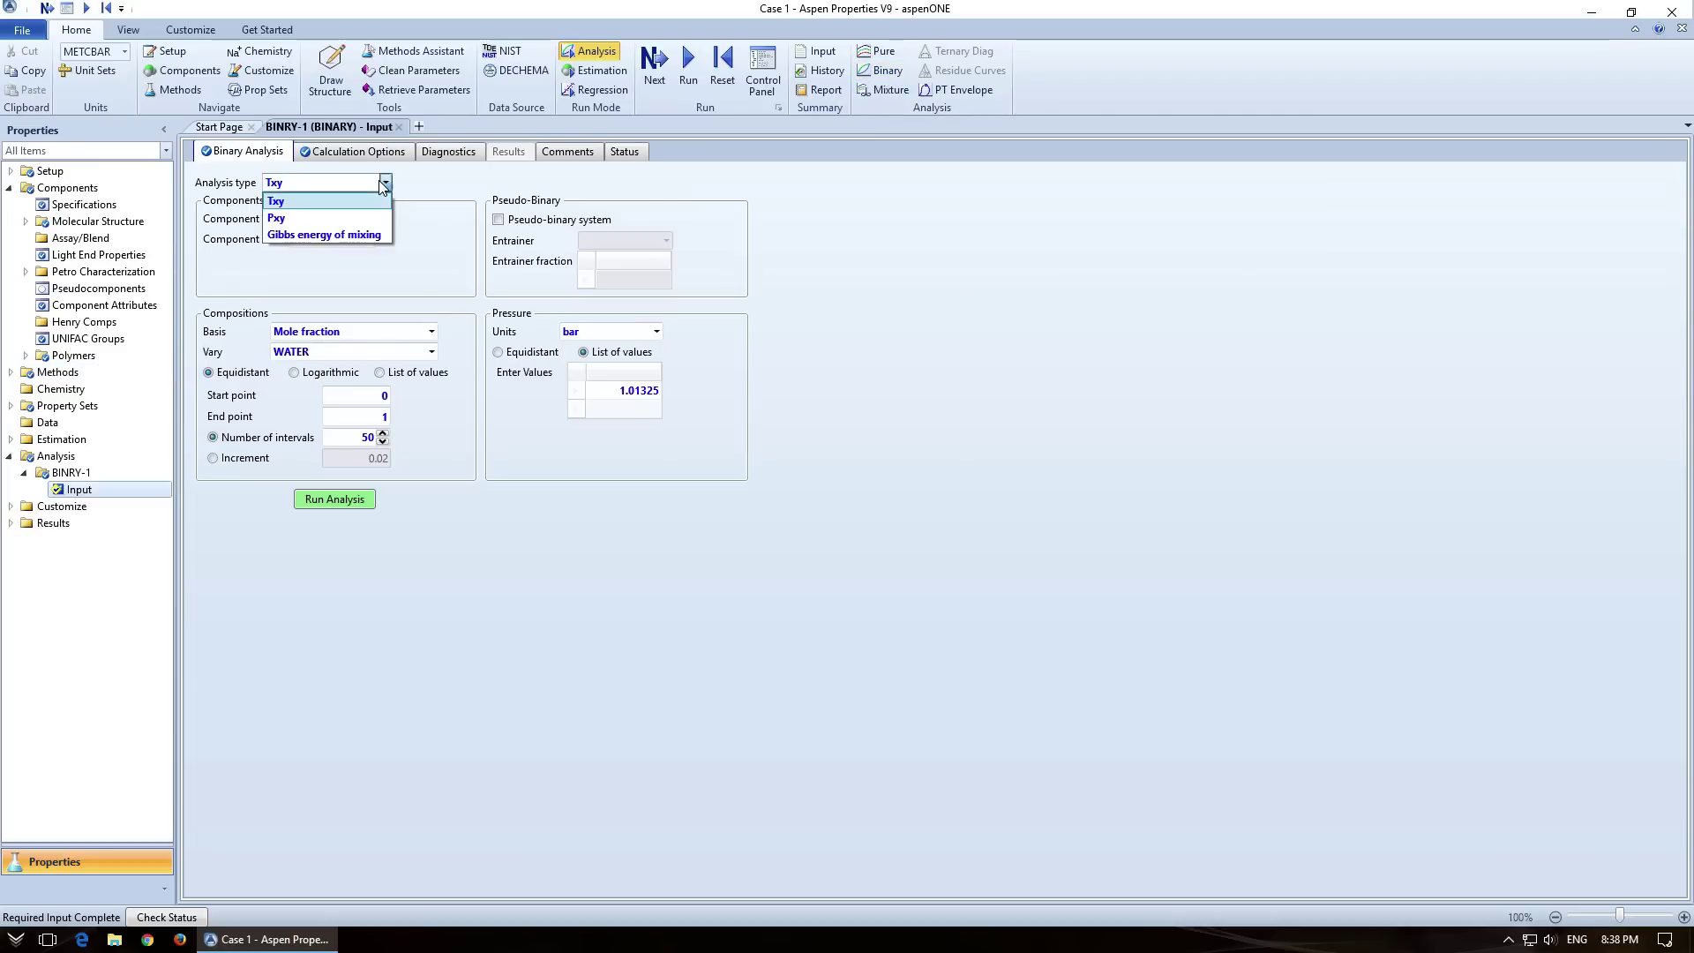
{"action": "left_click", "coordinate": [340, 210]}
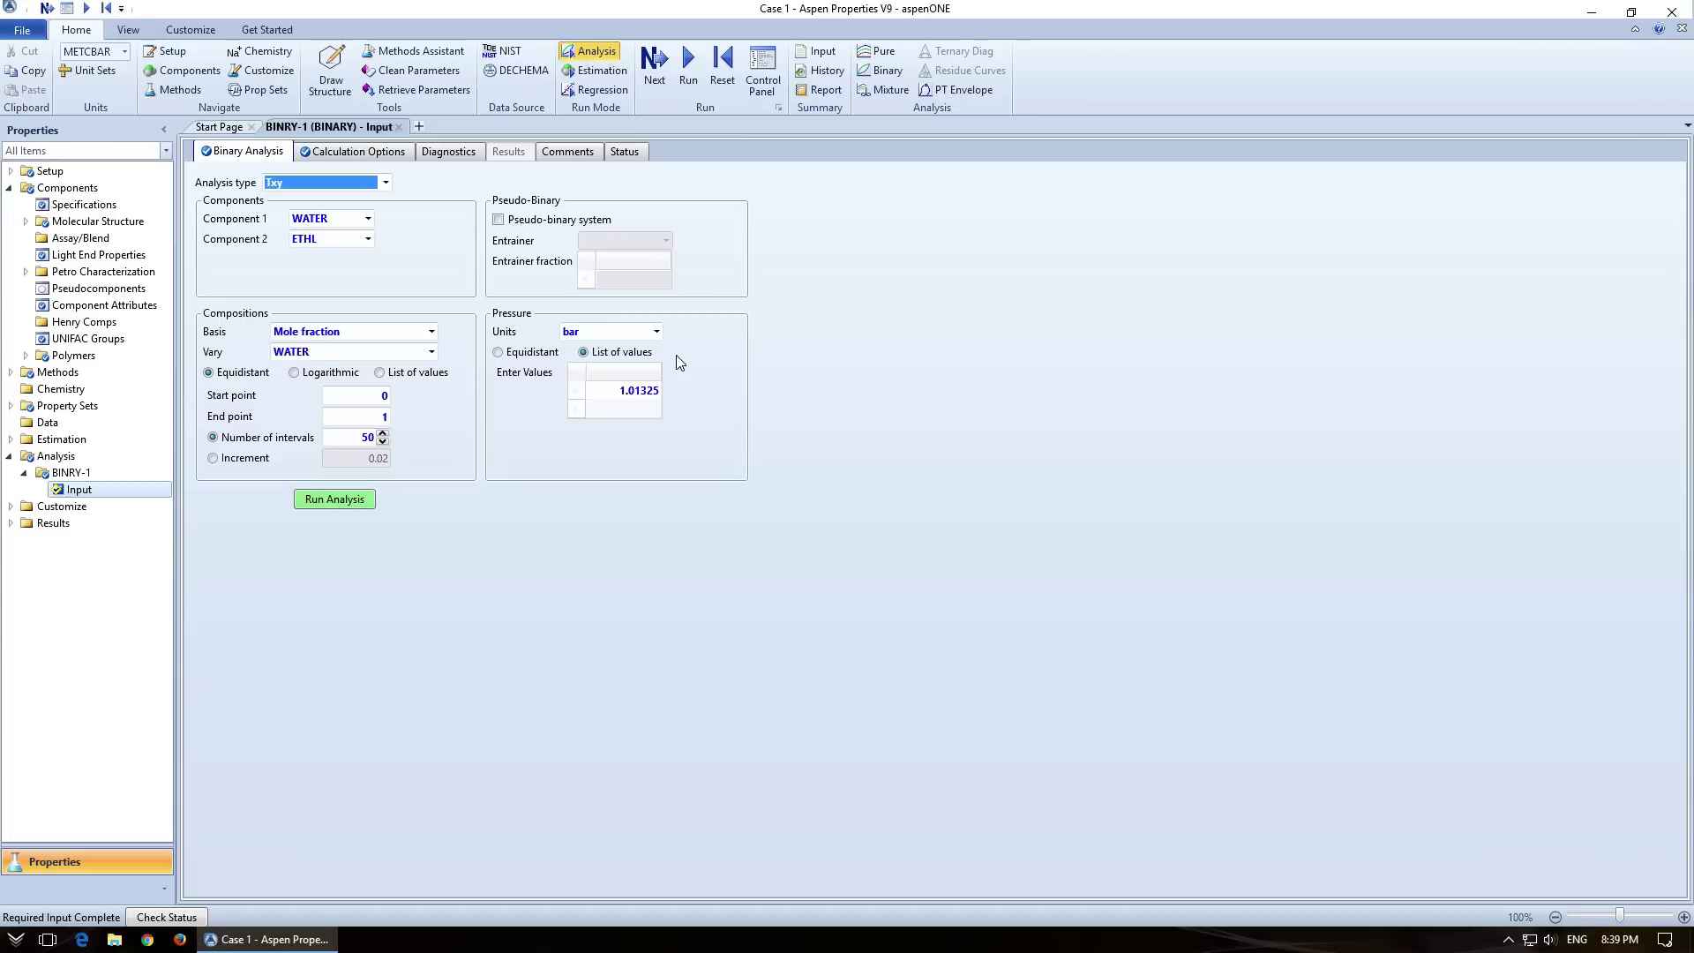
{"action": "left_click", "coordinate": [640, 390]}
{"action": "left_click", "coordinate": [333, 499]}
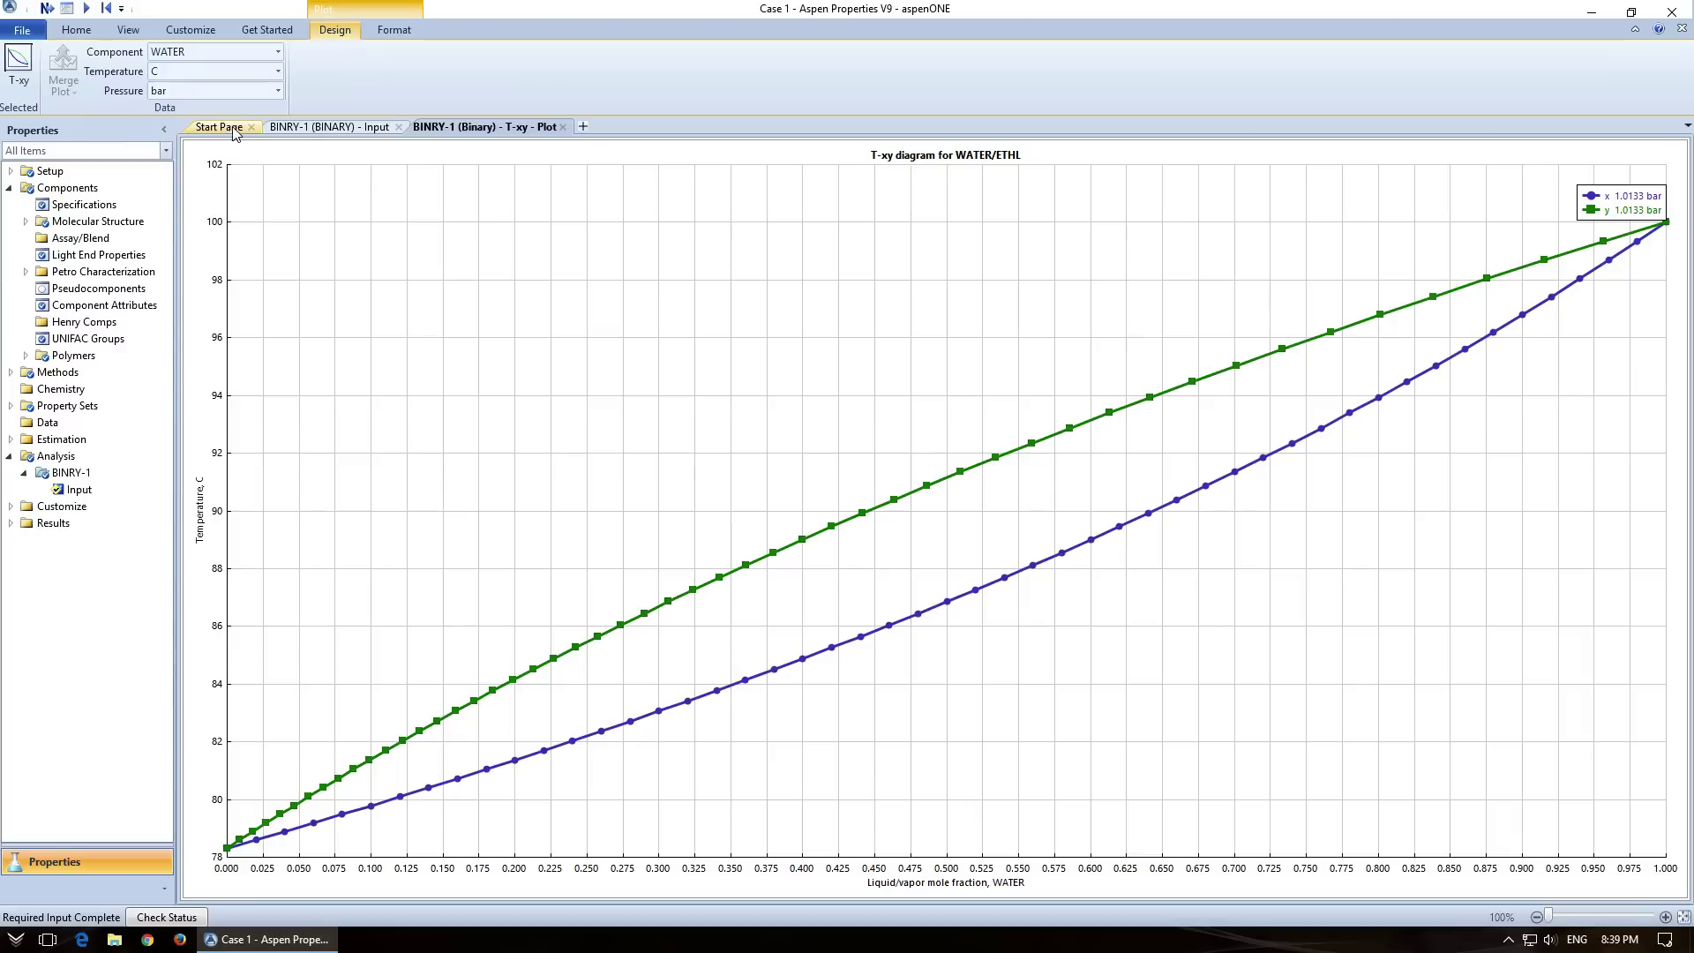
Step: Add pressures 2, 3 and 4 bar to BINRY-1 and rerun the Txy analysis
{"action": "left_click", "coordinate": [344, 128]}
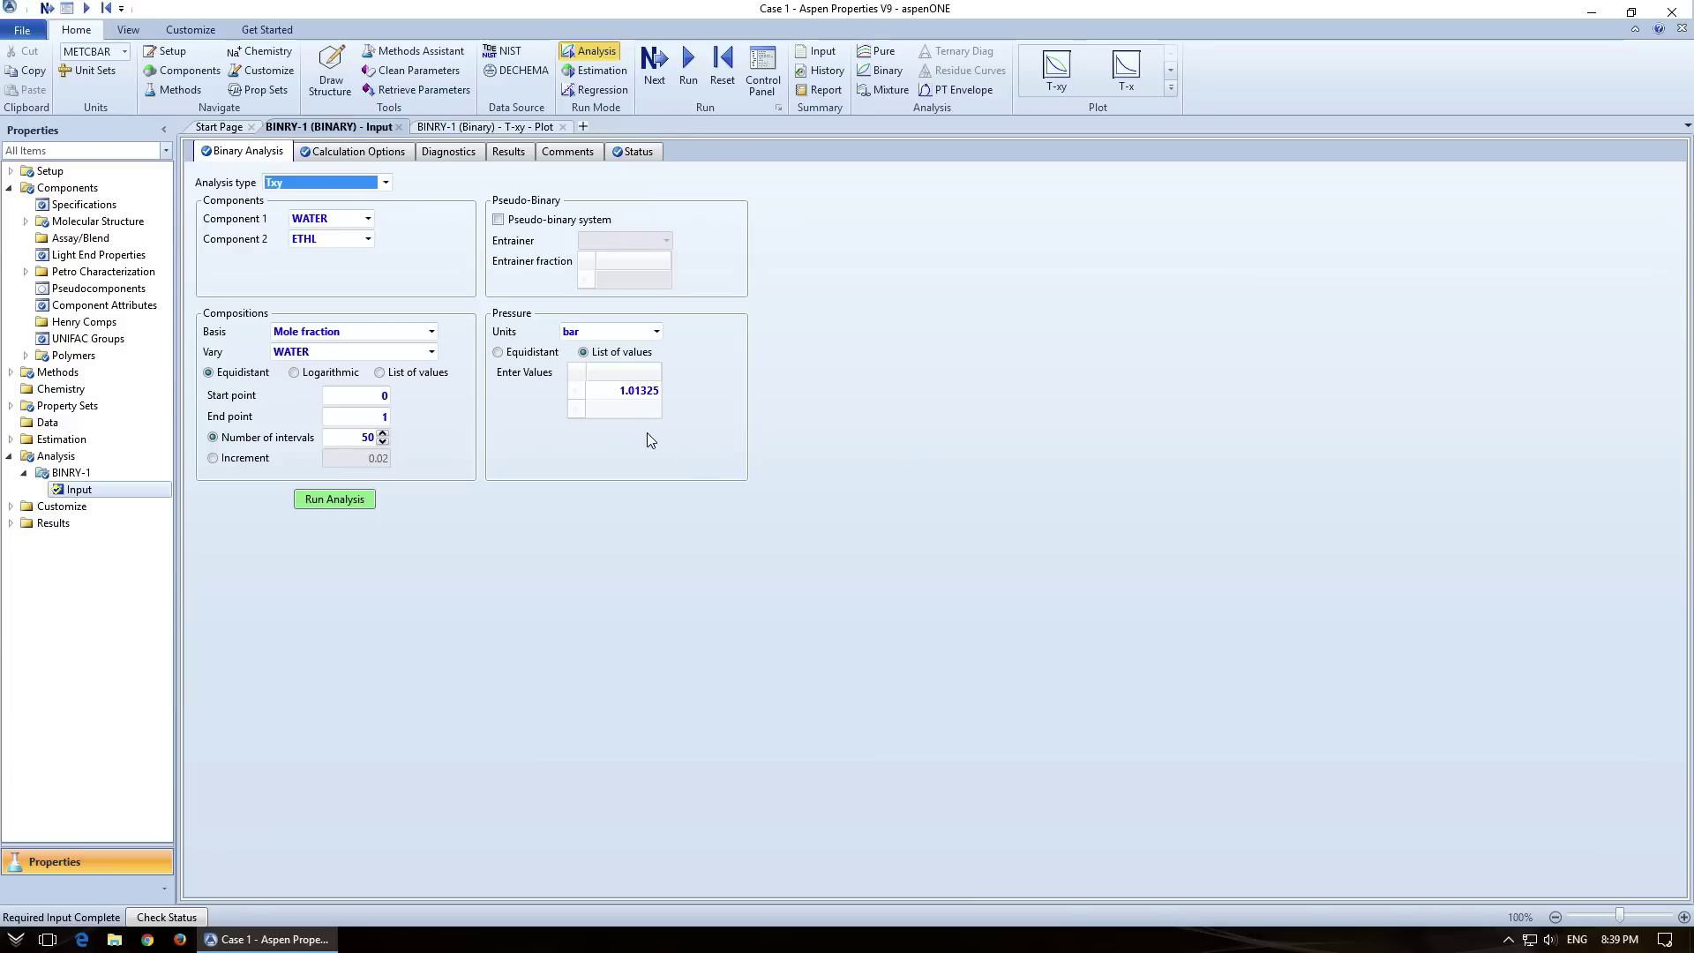
{"action": "left_click", "coordinate": [621, 409]}
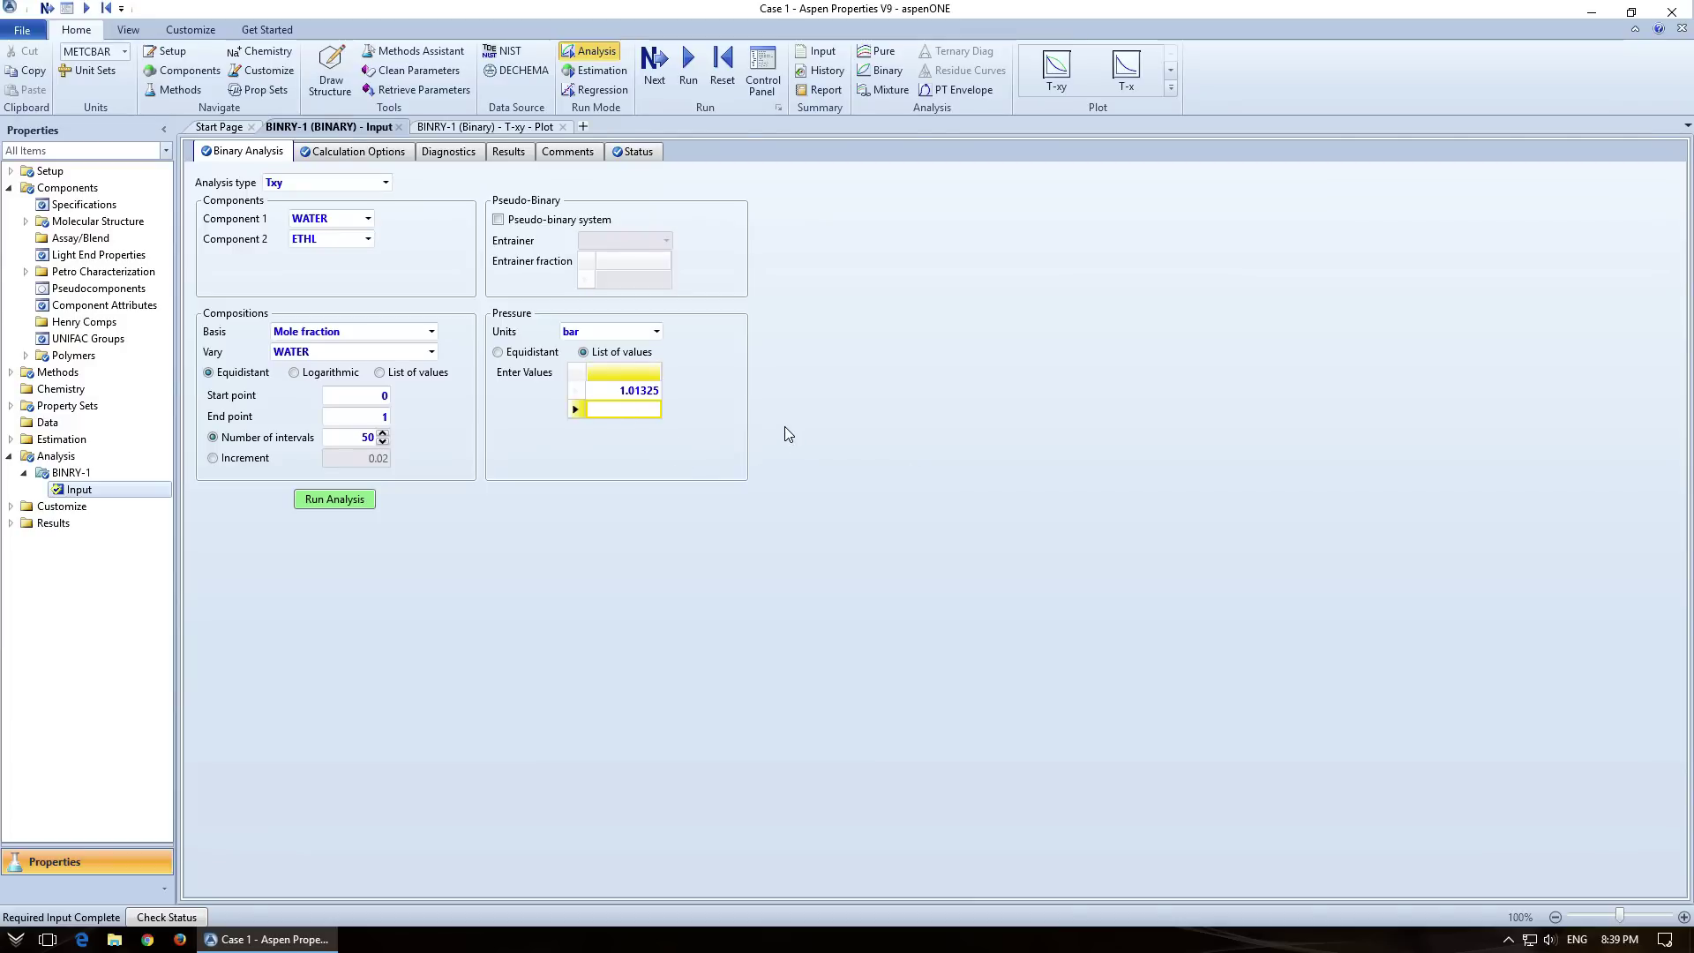
{"action": "type", "text": "2"}
{"action": "key", "text": "Return"}
{"action": "type", "text": "3"}
{"action": "key", "text": "Return"}
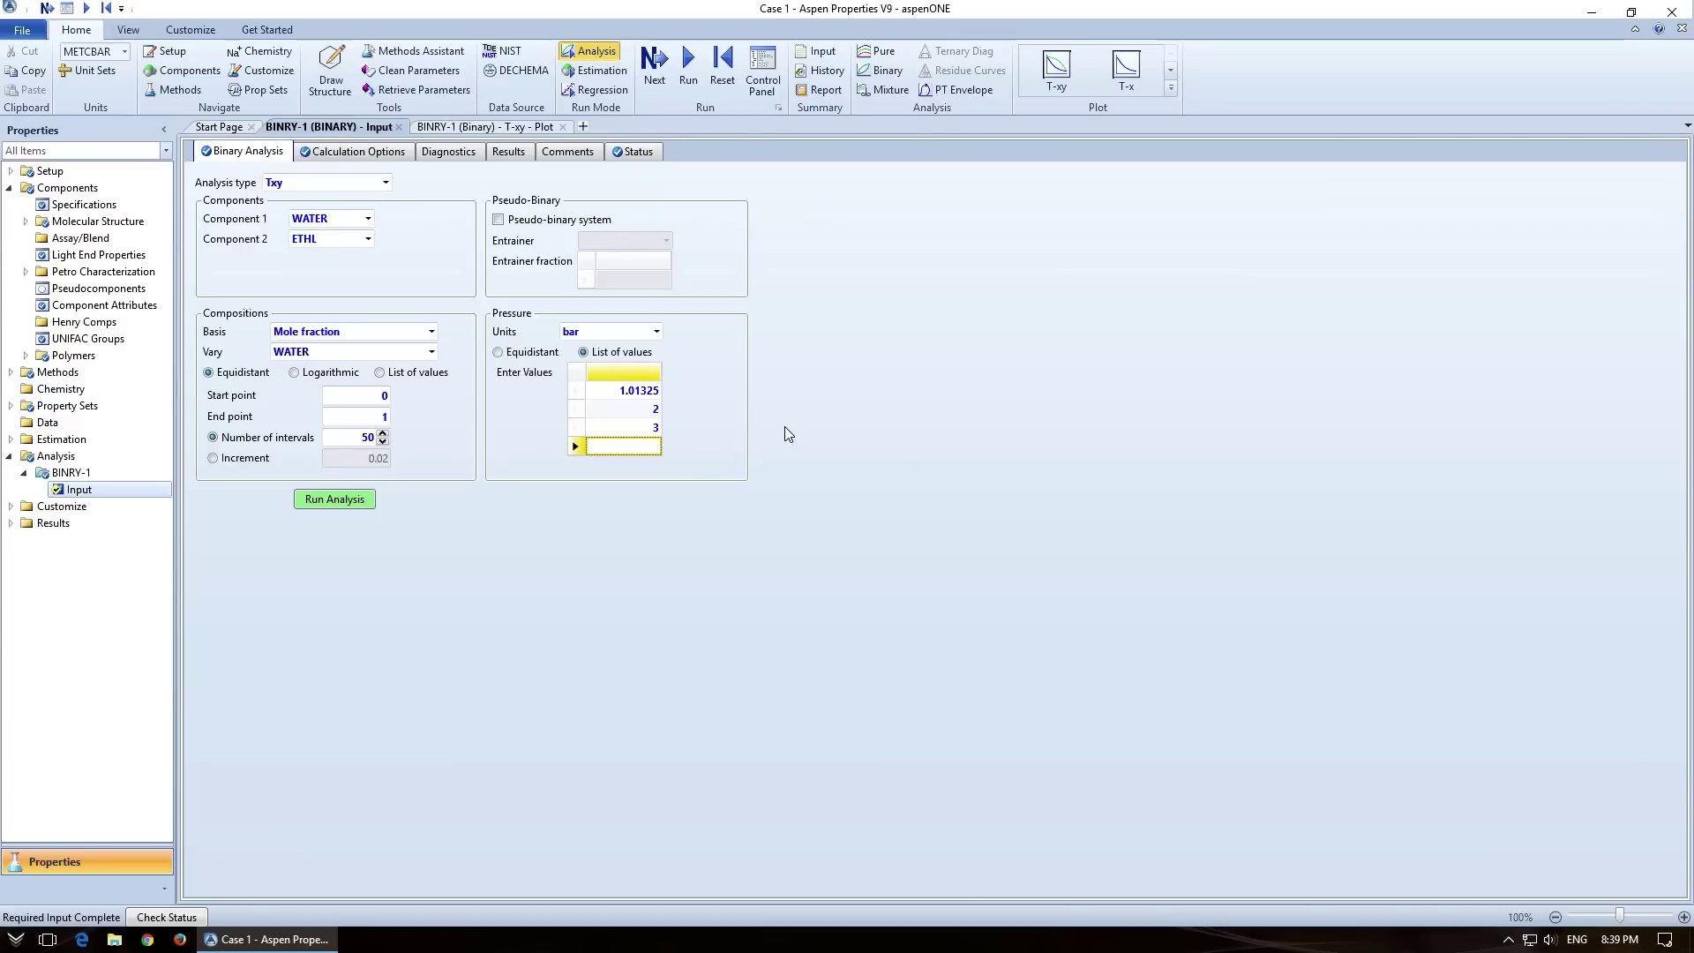
{"action": "type", "text": "4"}
{"action": "key", "text": "Return"}
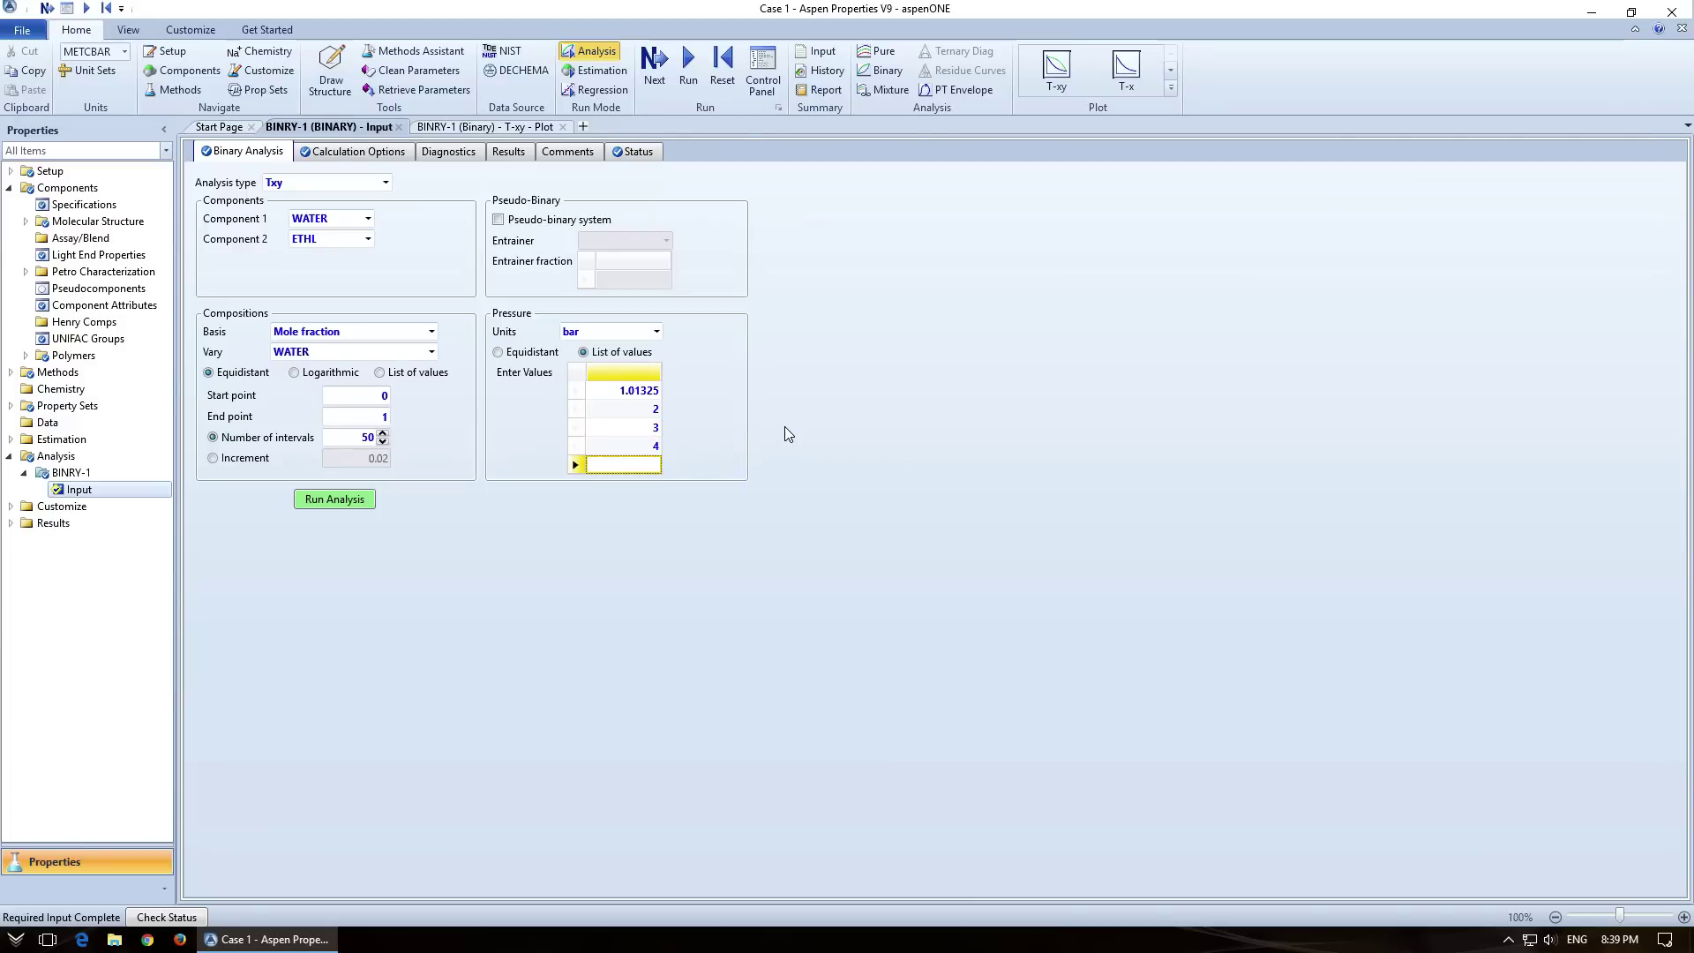
{"action": "left_click", "coordinate": [334, 499]}
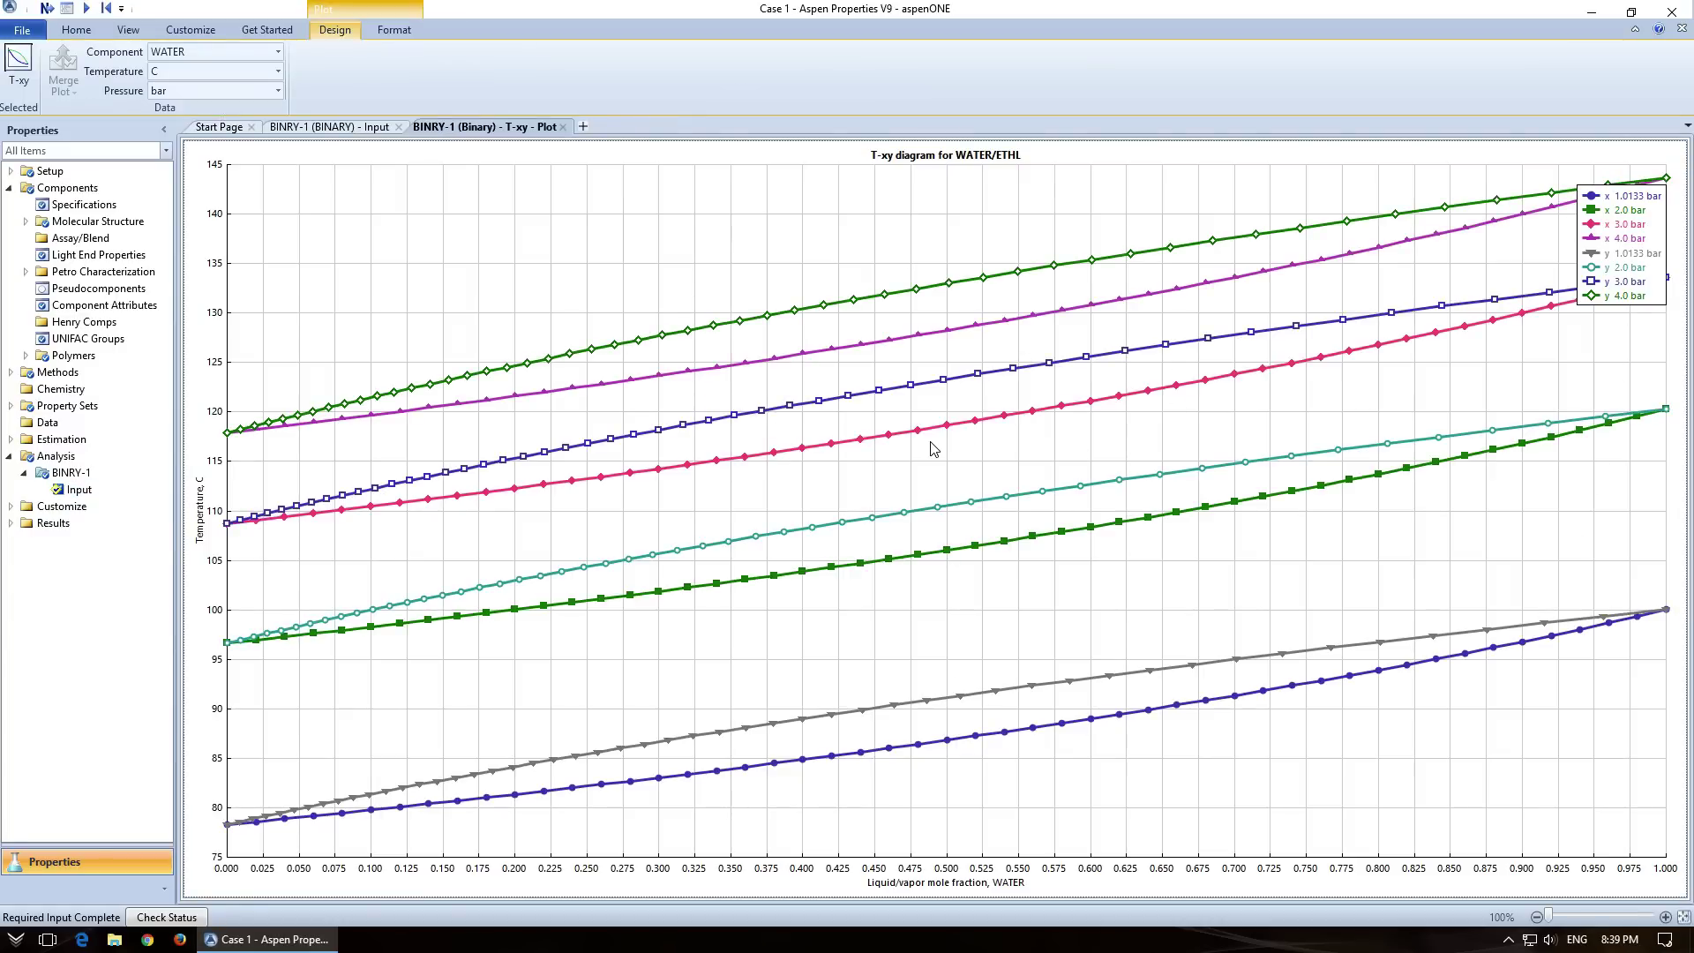
Step: Remove the 2, 3 and 4 bar rows, rerun at 1.01325 bar, and reopen Methods
{"action": "left_click", "coordinate": [562, 127]}
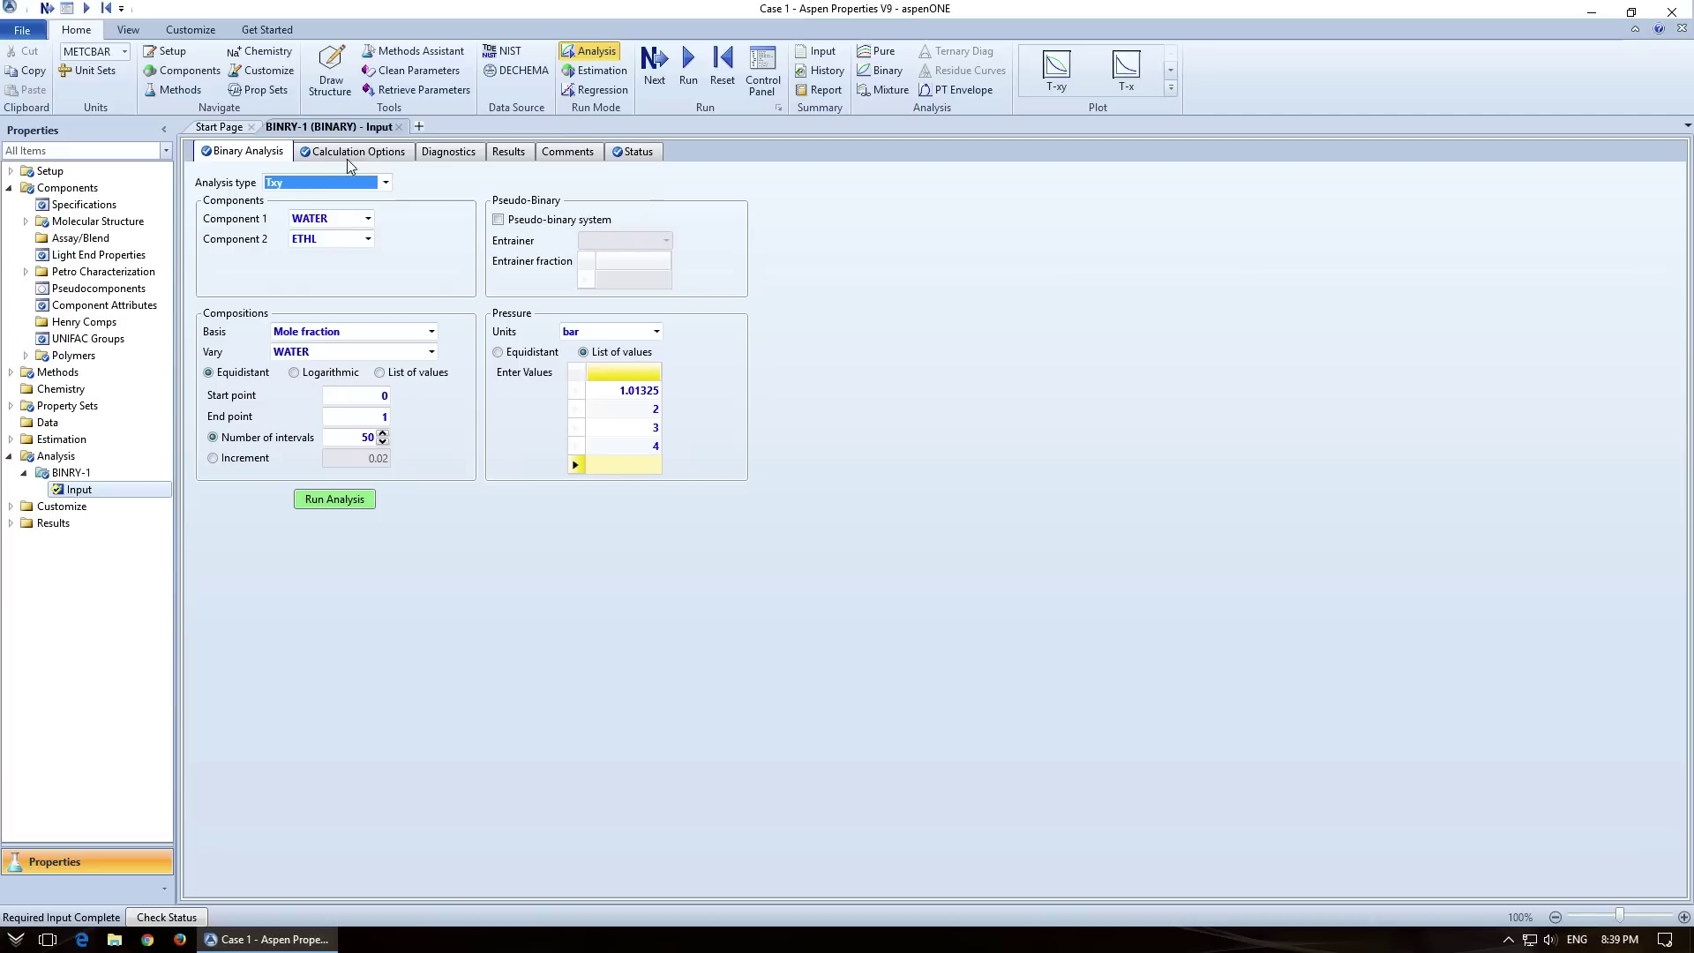
{"action": "left_click", "coordinate": [634, 410]}
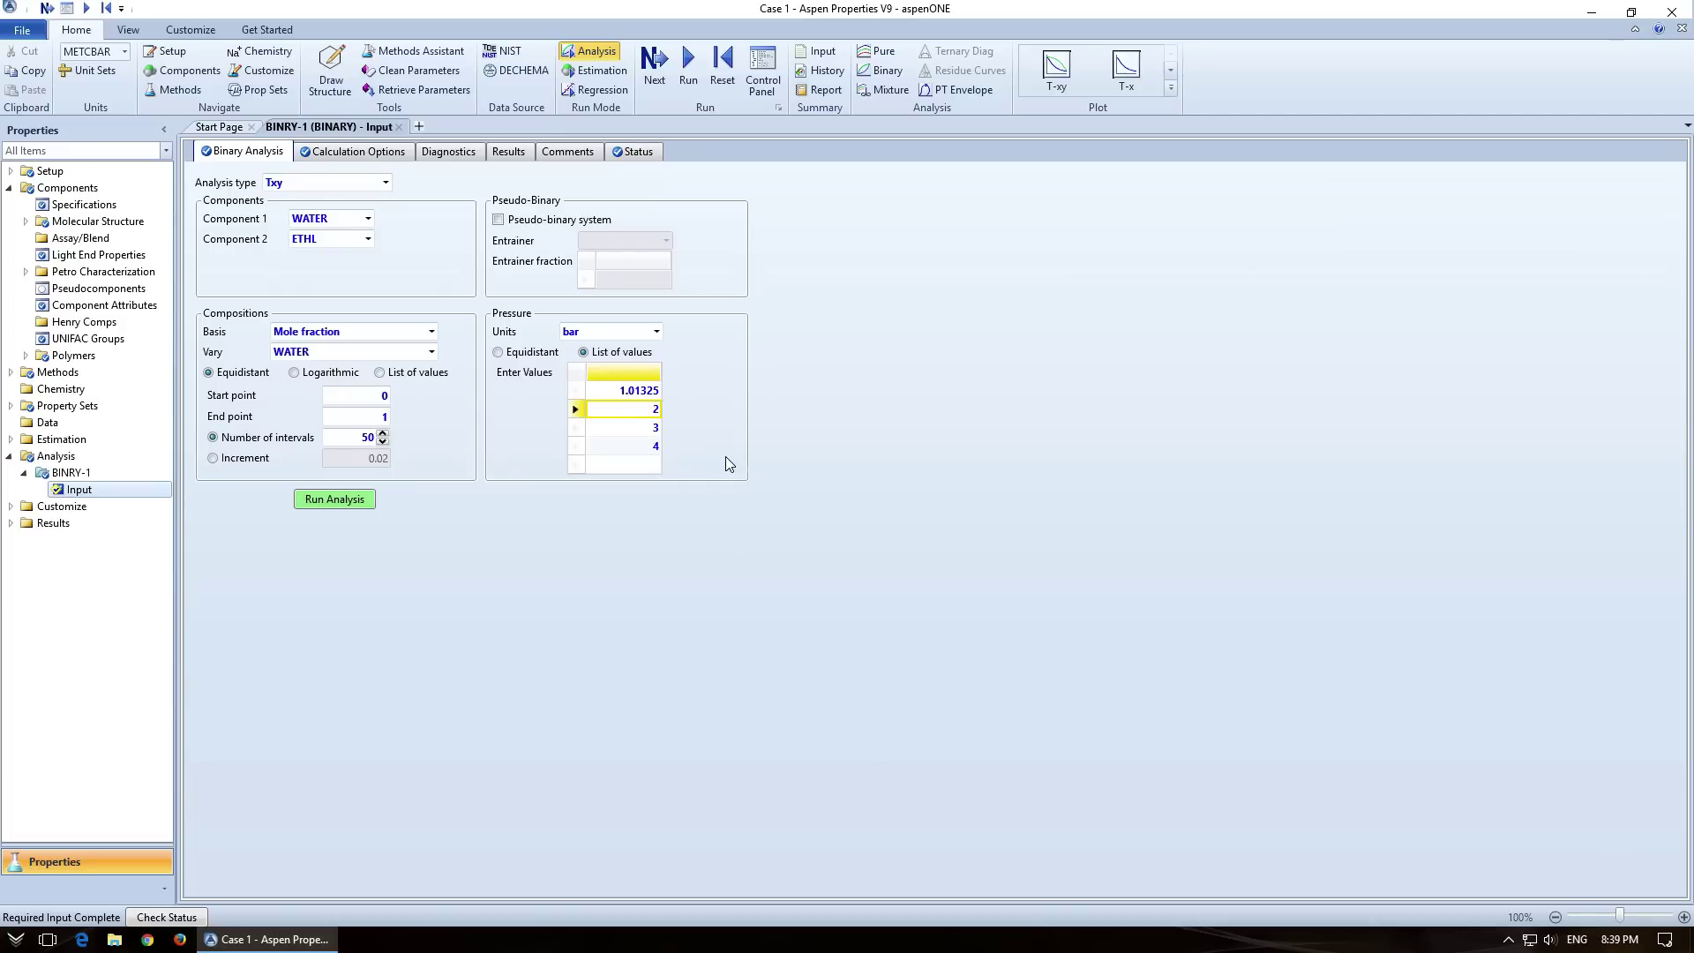
{"action": "key", "text": "Delete"}
{"action": "key", "text": "Delete"}
{"action": "key", "text": "Delete"}
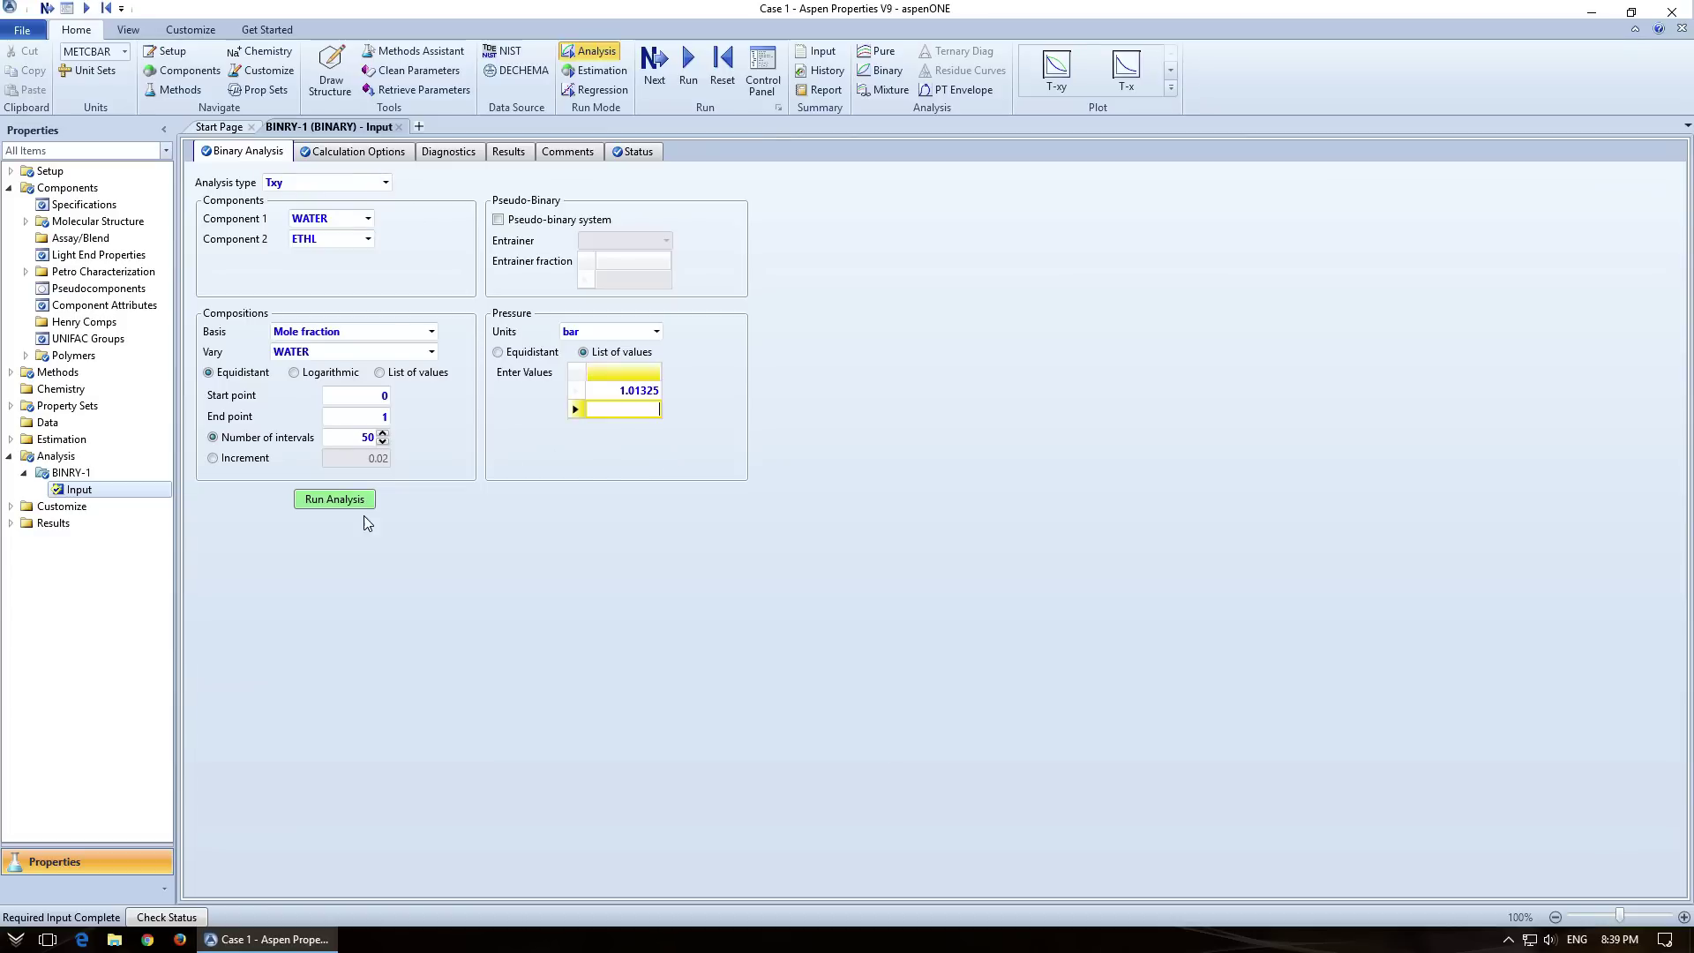
{"action": "left_click", "coordinate": [333, 499]}
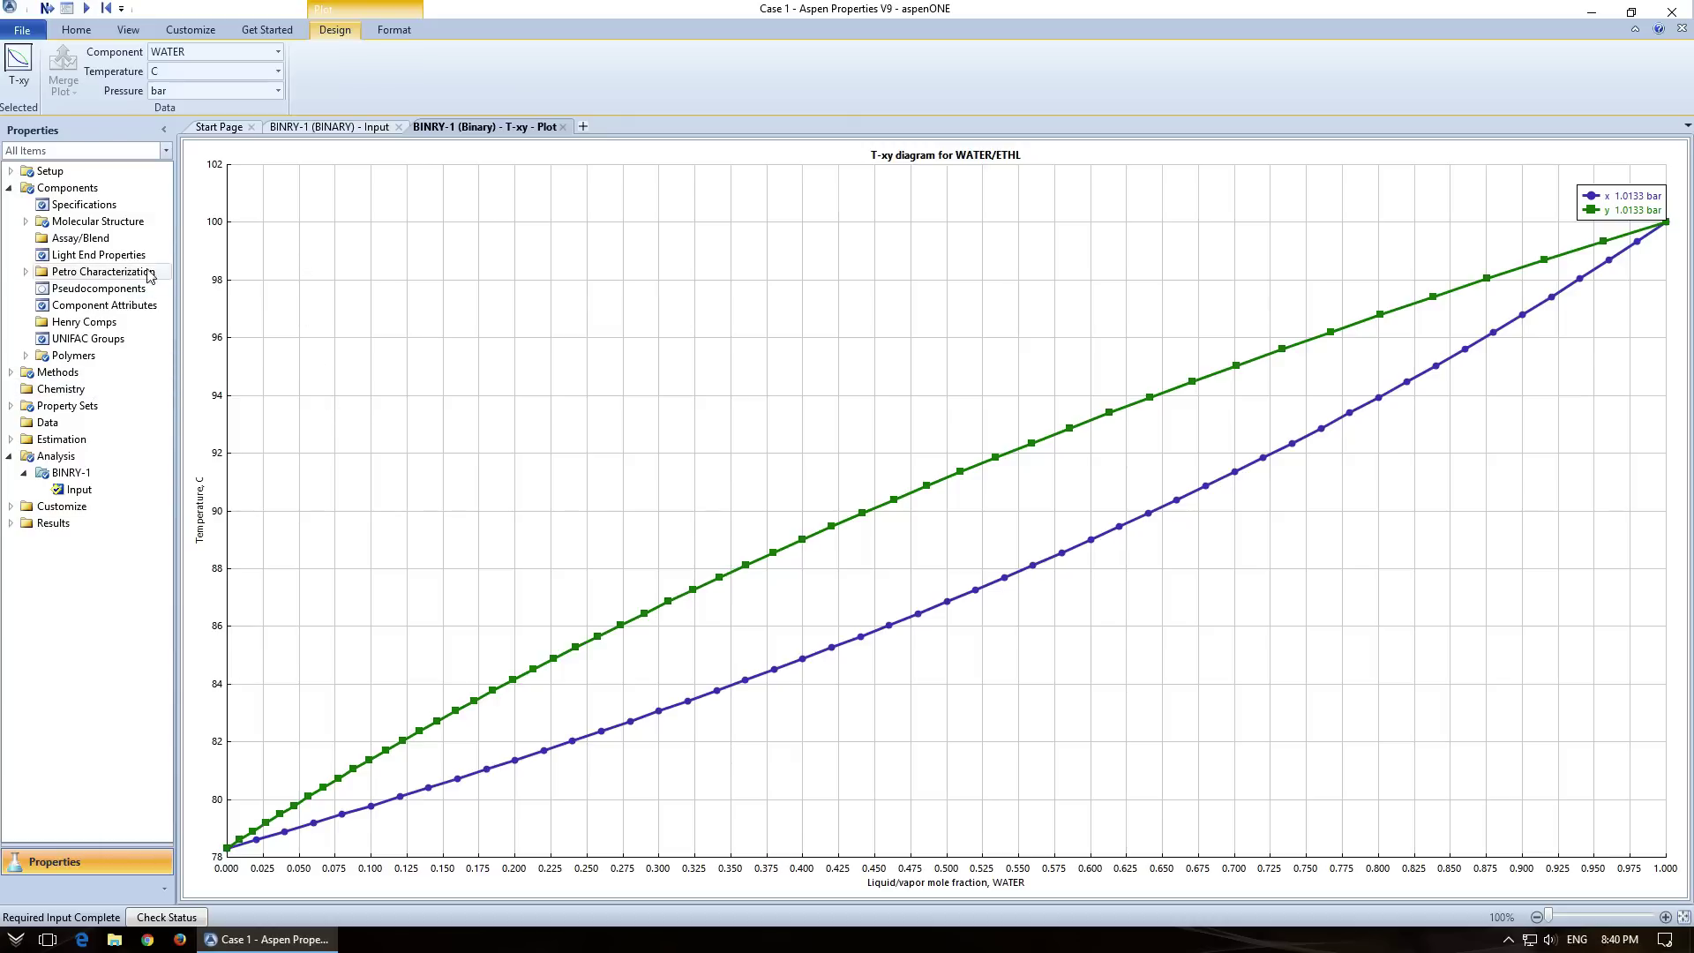
{"action": "double_click", "coordinate": [71, 373]}
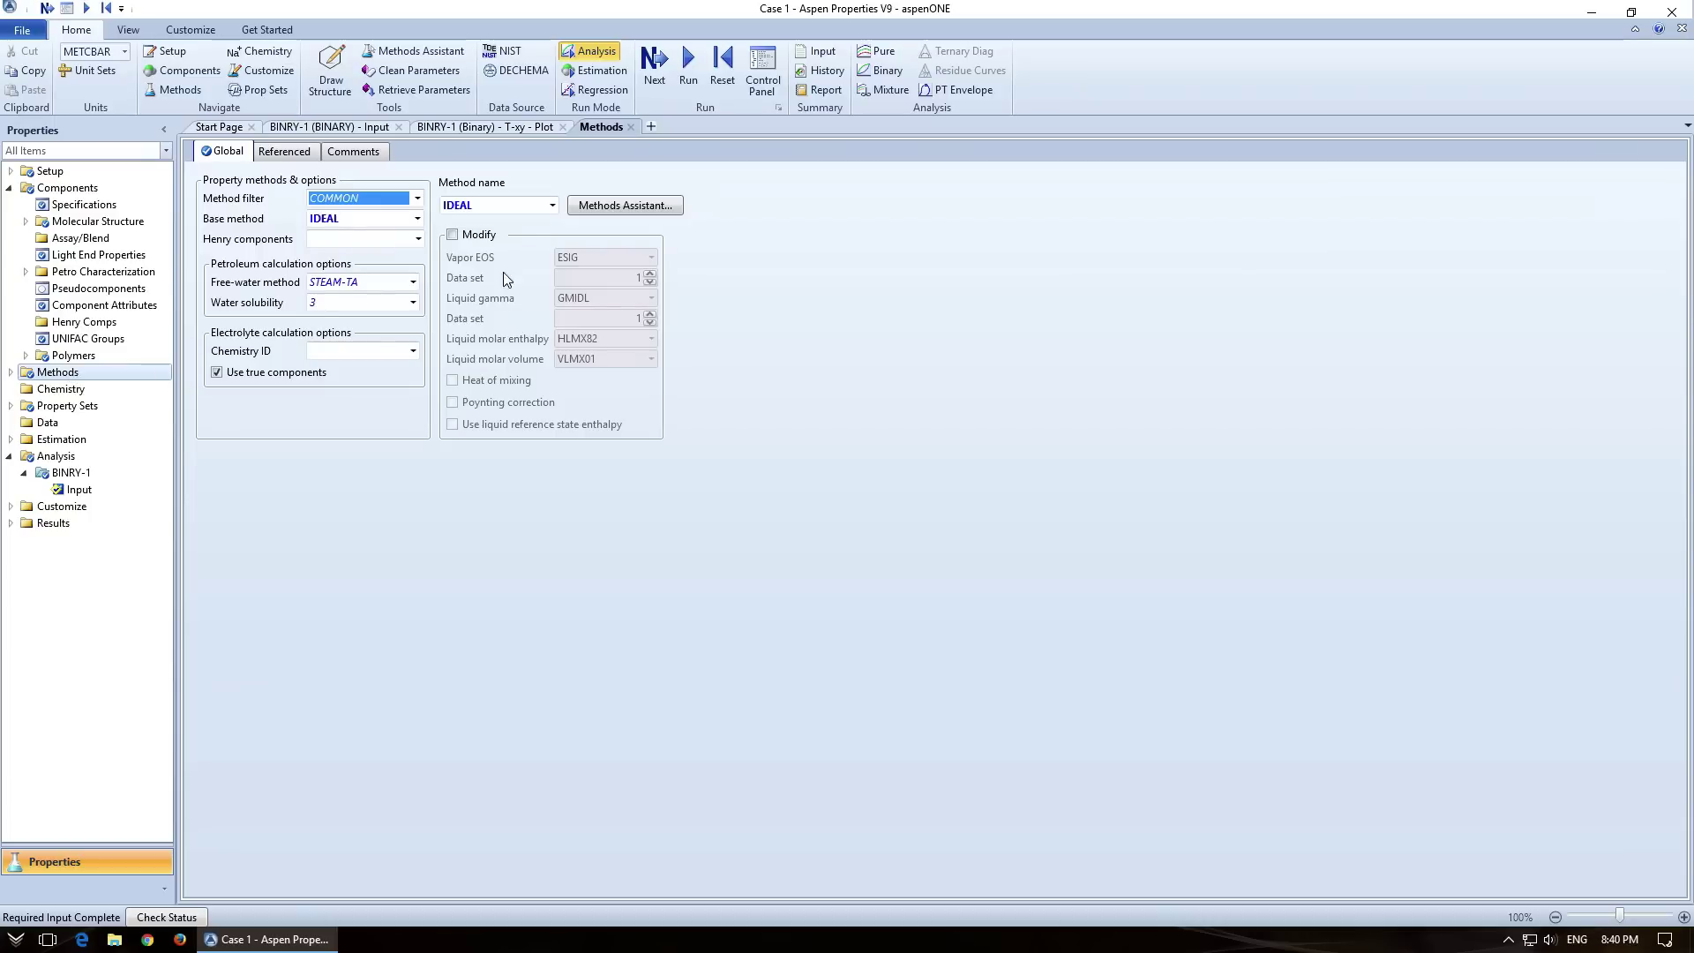
Step: Switch the property method from IDEAL to WILS-2
{"action": "left_click", "coordinate": [535, 204]}
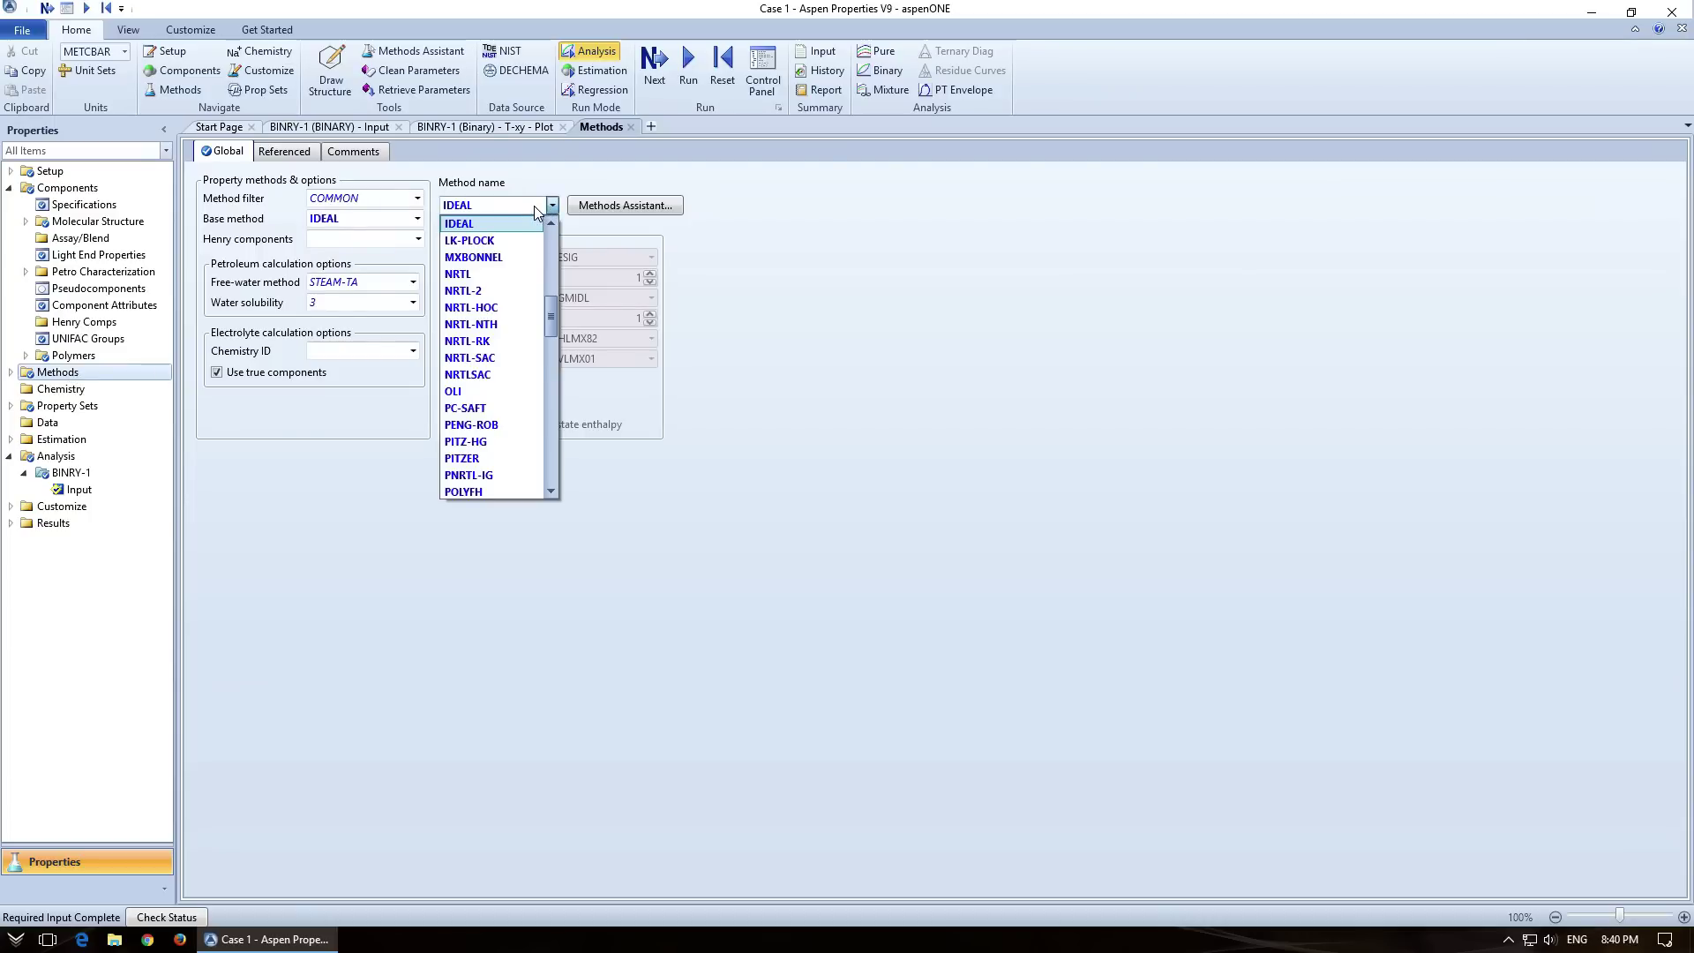
{"action": "key", "text": "w"}
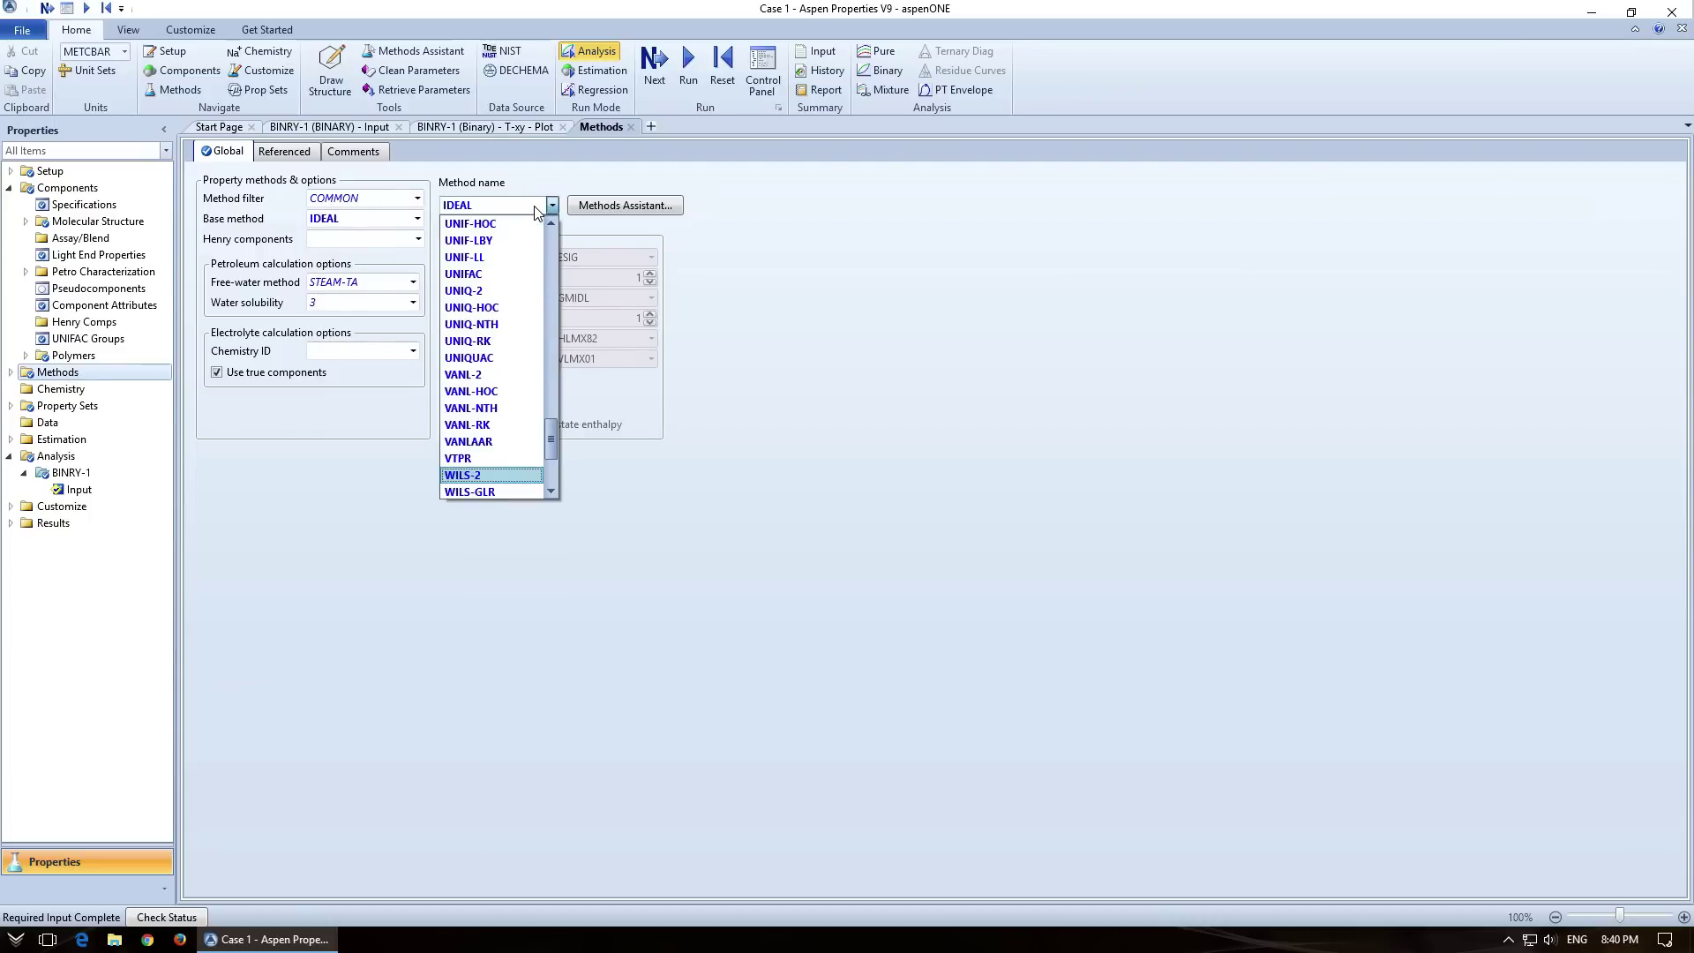
{"action": "key", "text": "Return"}
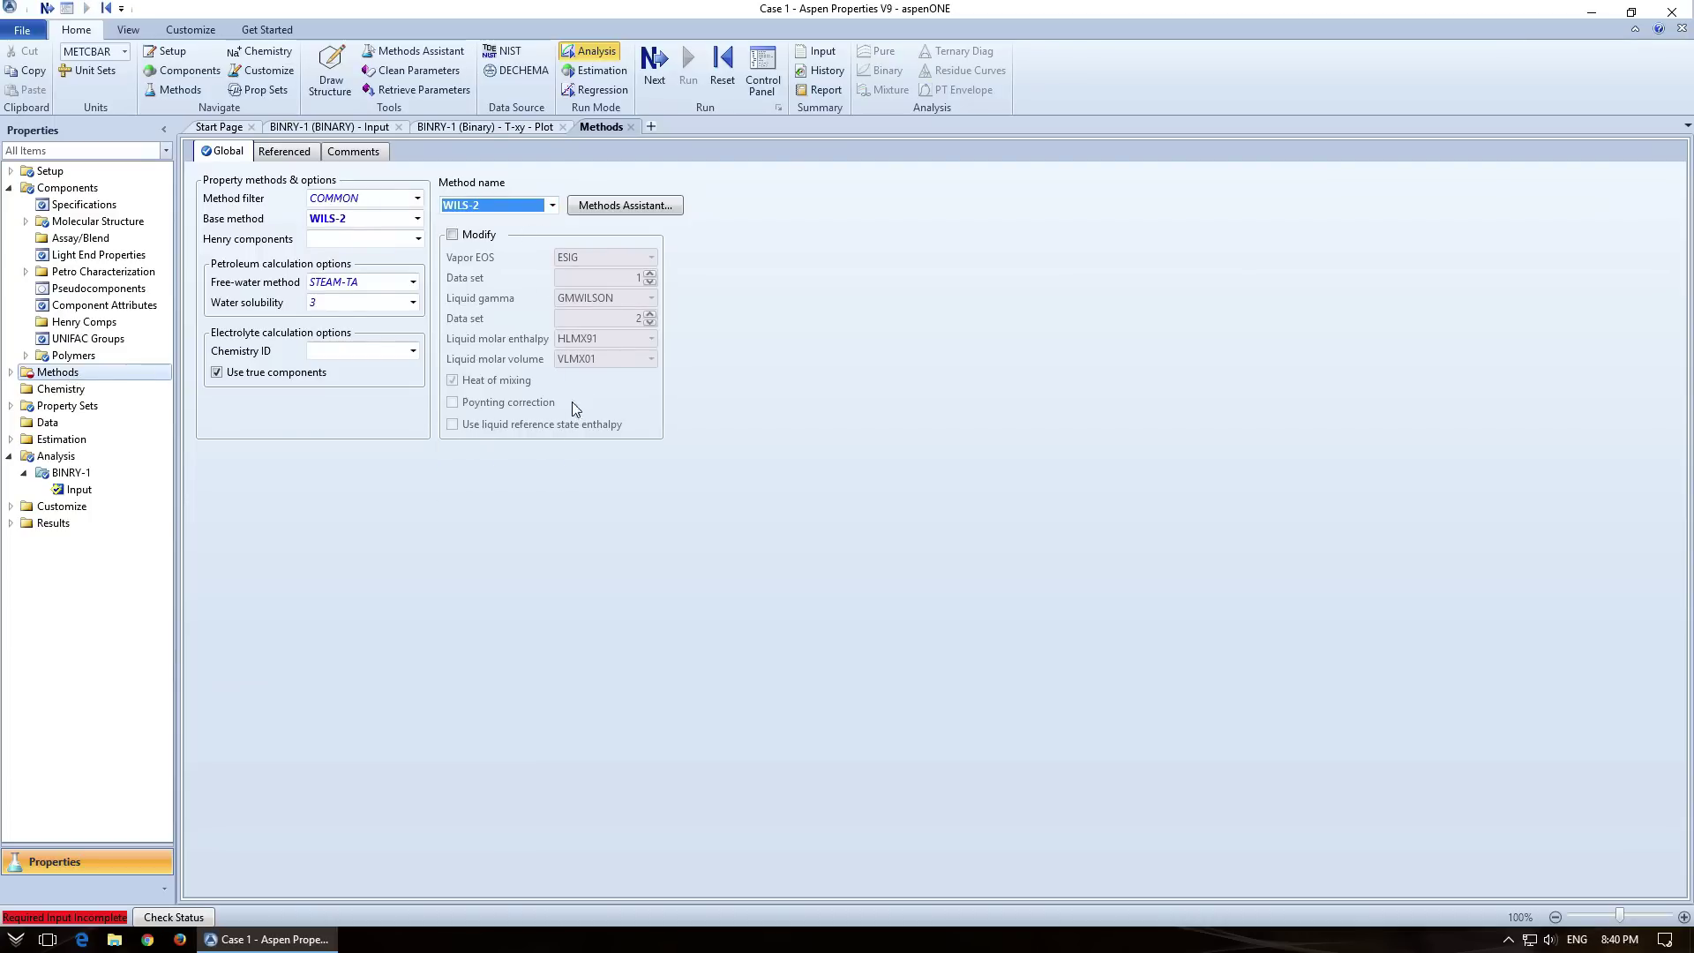
Step: Expand Methods > Parameters > Binary Interaction in the navigation tree
{"action": "left_click", "coordinate": [9, 372]}
{"action": "left_click", "coordinate": [25, 422]}
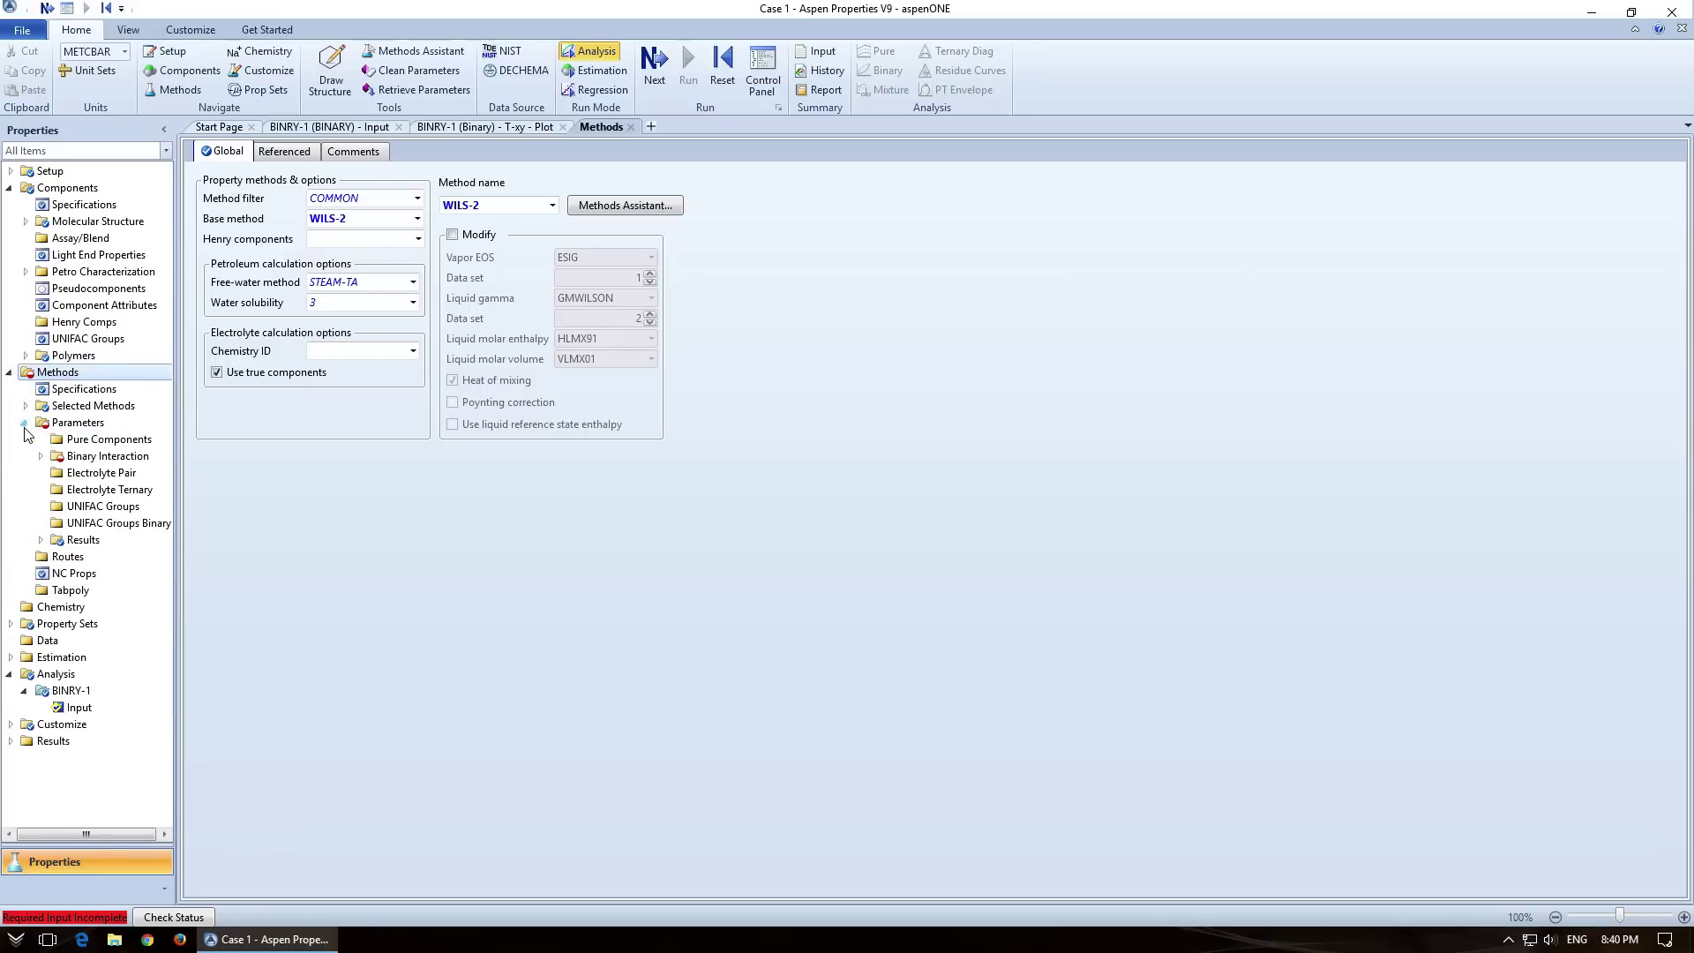
{"action": "left_click", "coordinate": [40, 457]}
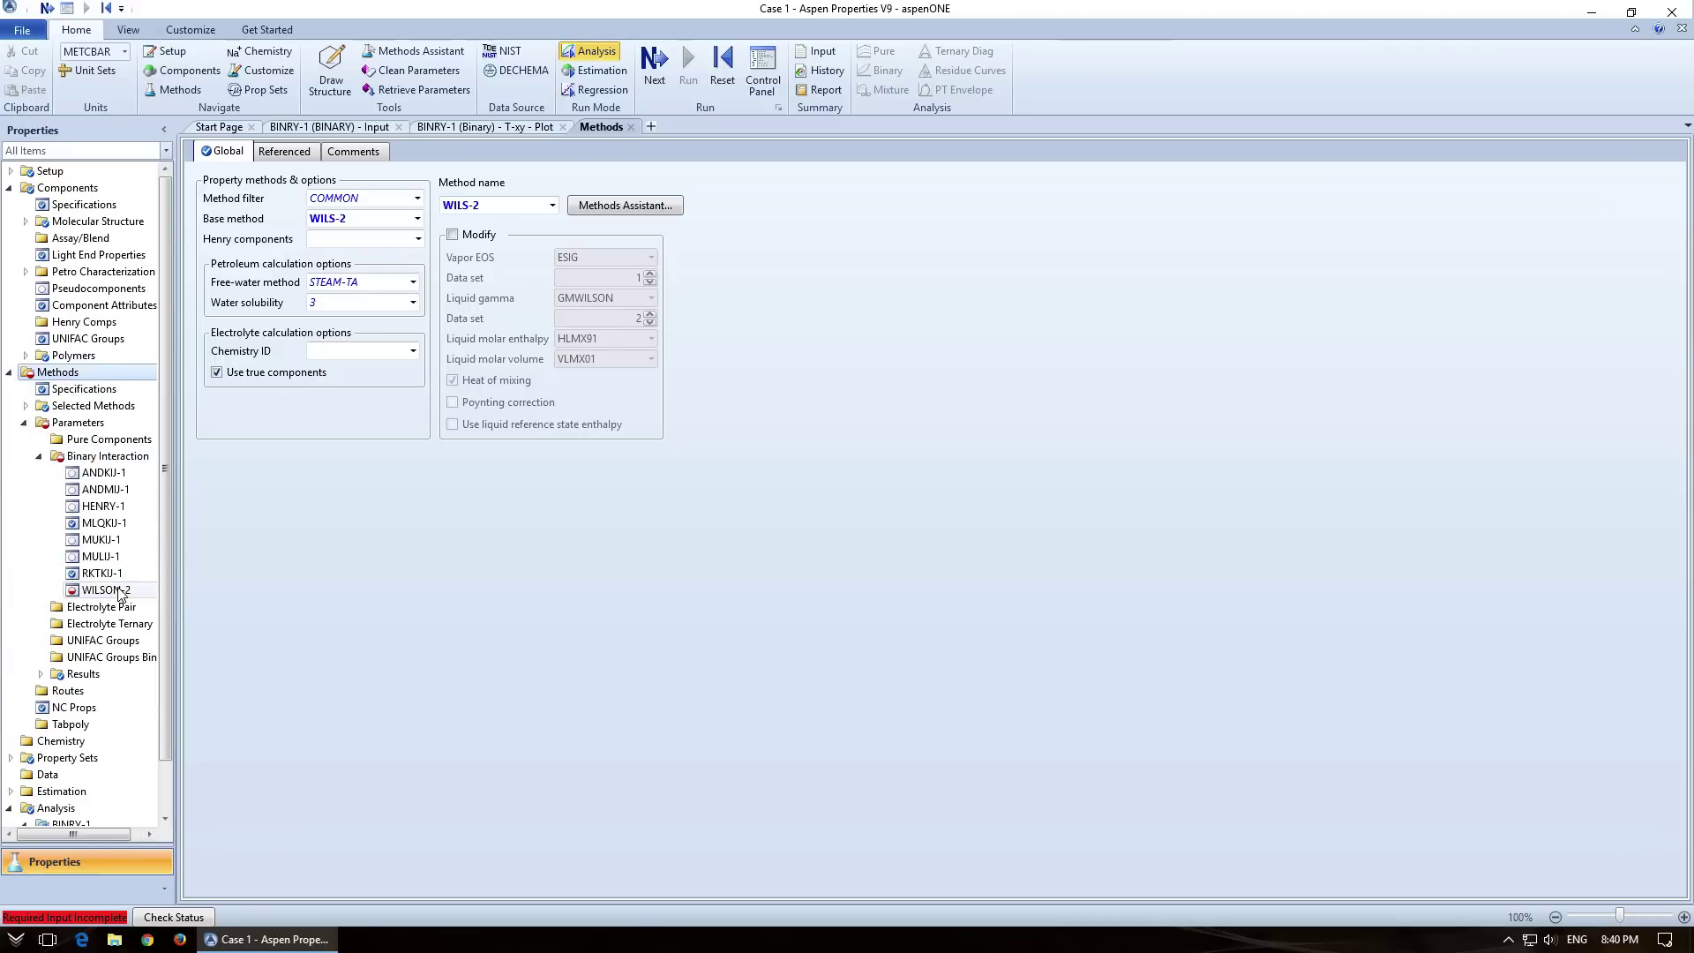
Step: Review the WILSON-2 WATER/ETHL parameters, keeping APV90 VLE-IG as the data source
{"action": "left_click", "coordinate": [650, 75]}
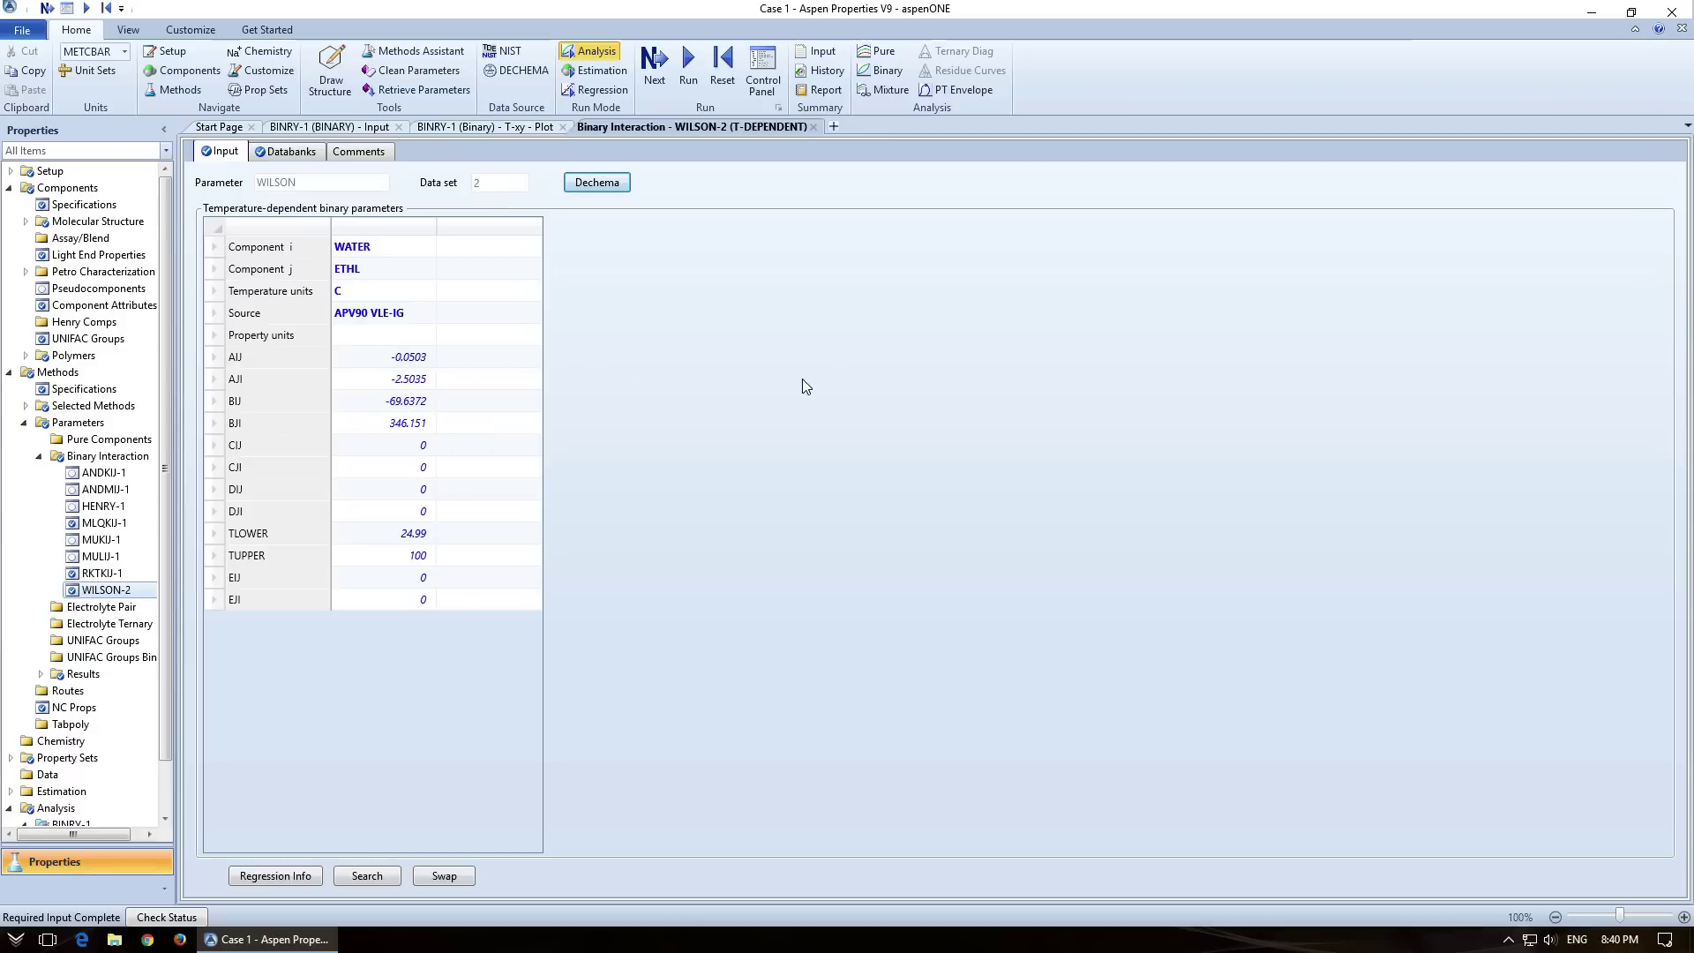
{"action": "left_click", "coordinate": [414, 316]}
{"action": "left_click", "coordinate": [429, 314]}
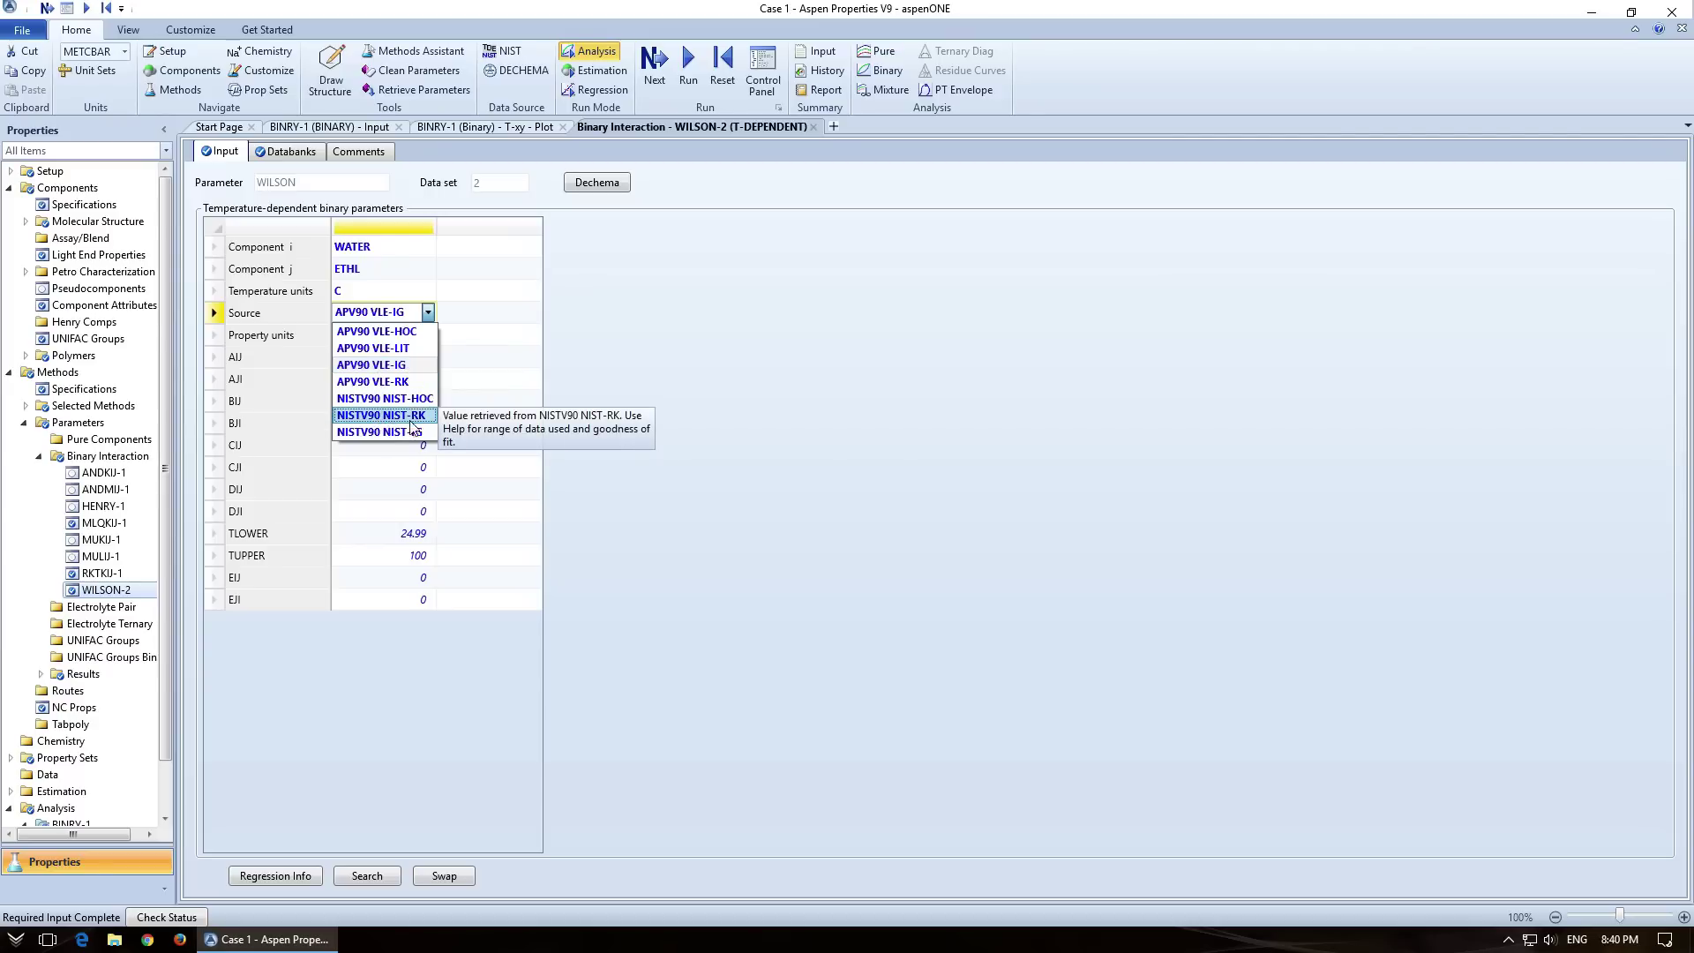
{"action": "left_click", "coordinate": [902, 380]}
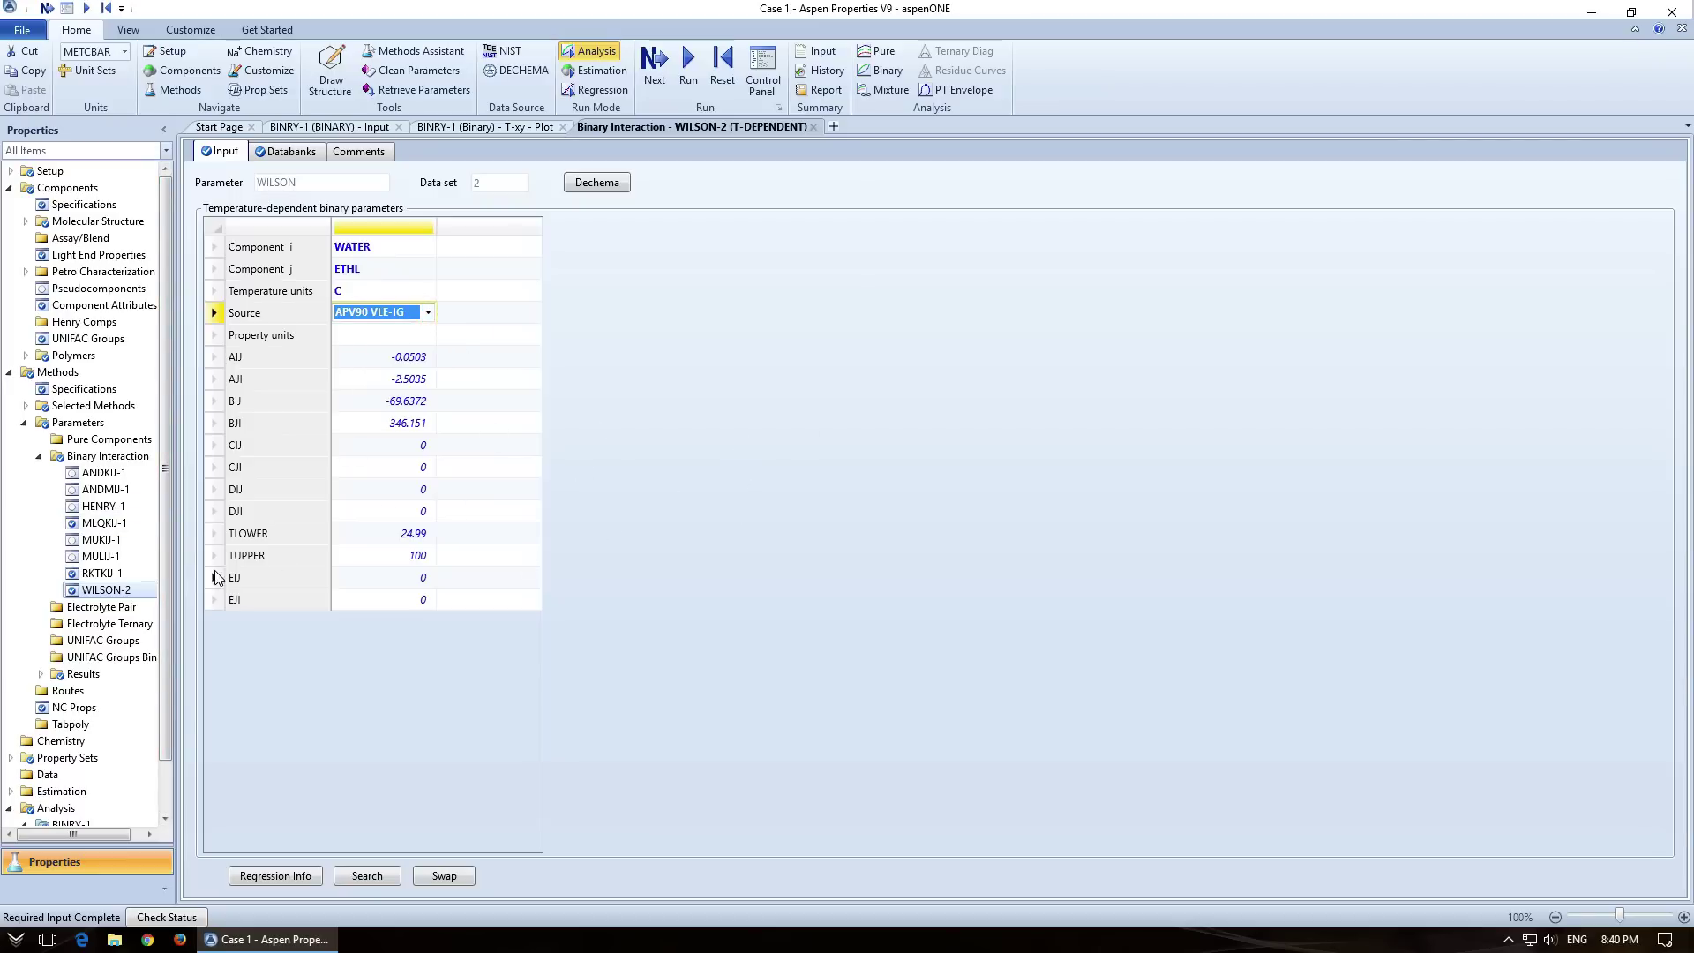
{"action": "left_click_drag", "start_coordinate": [161, 557], "coordinate": [160, 647]}
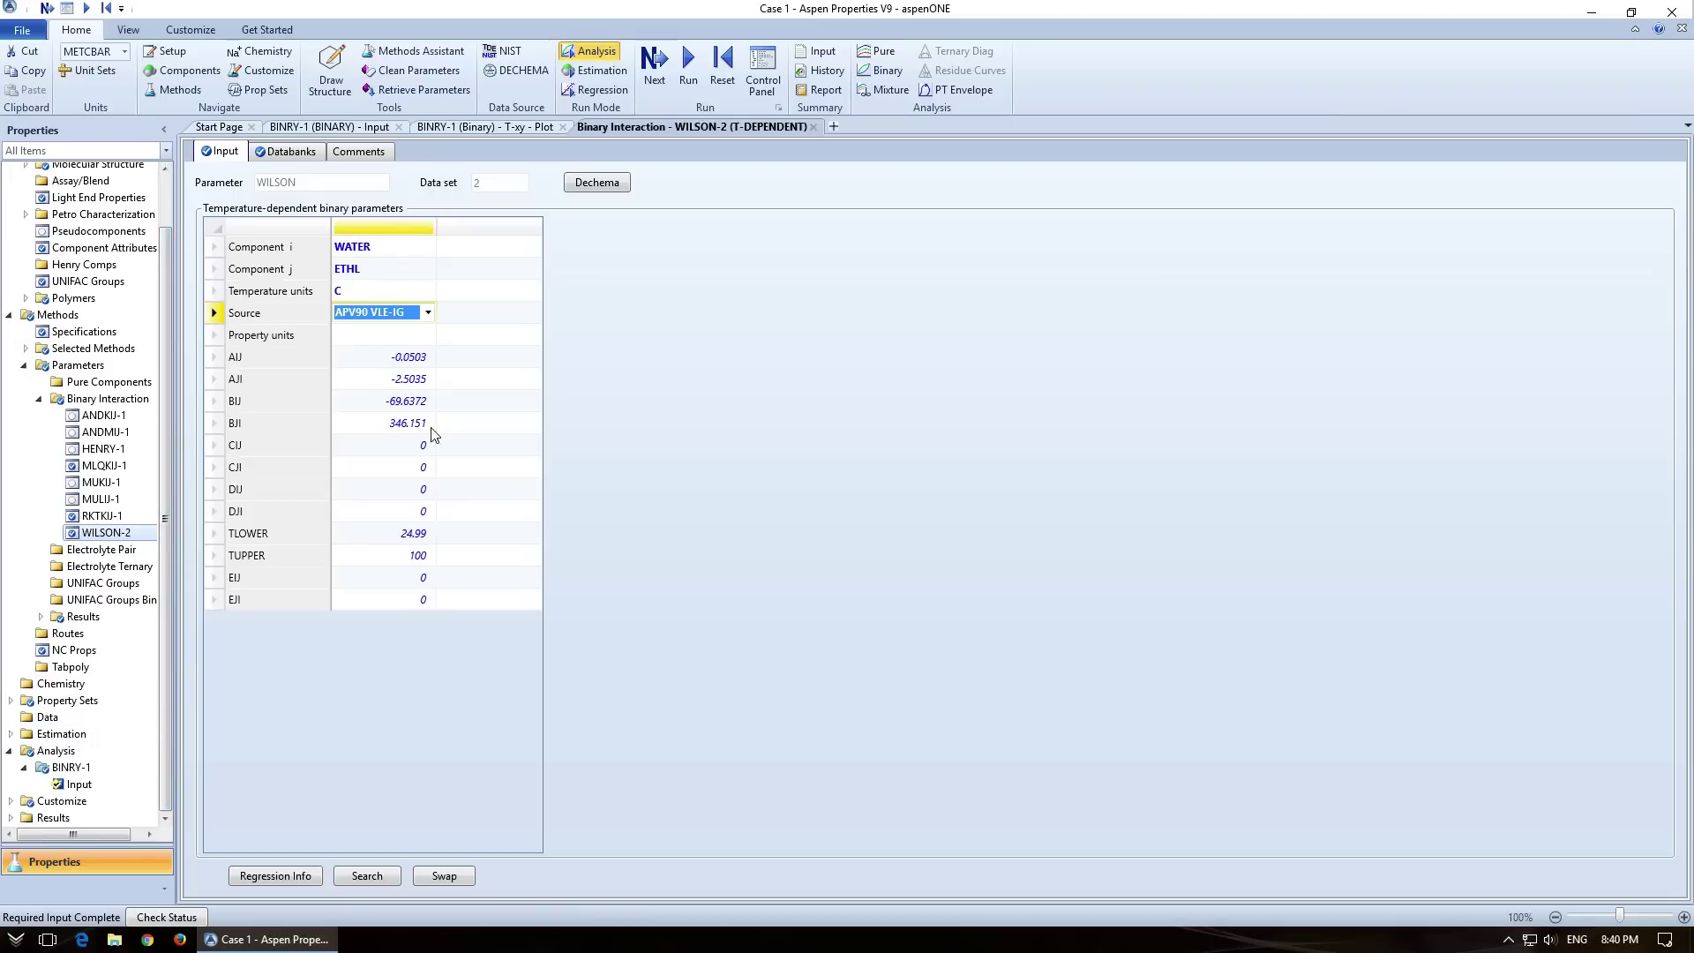
Step: Add a BINRY-2 Txy analysis with WILS-2 and plot water–ethanol T-xy at 1.01325 bar
{"action": "left_click", "coordinate": [885, 75]}
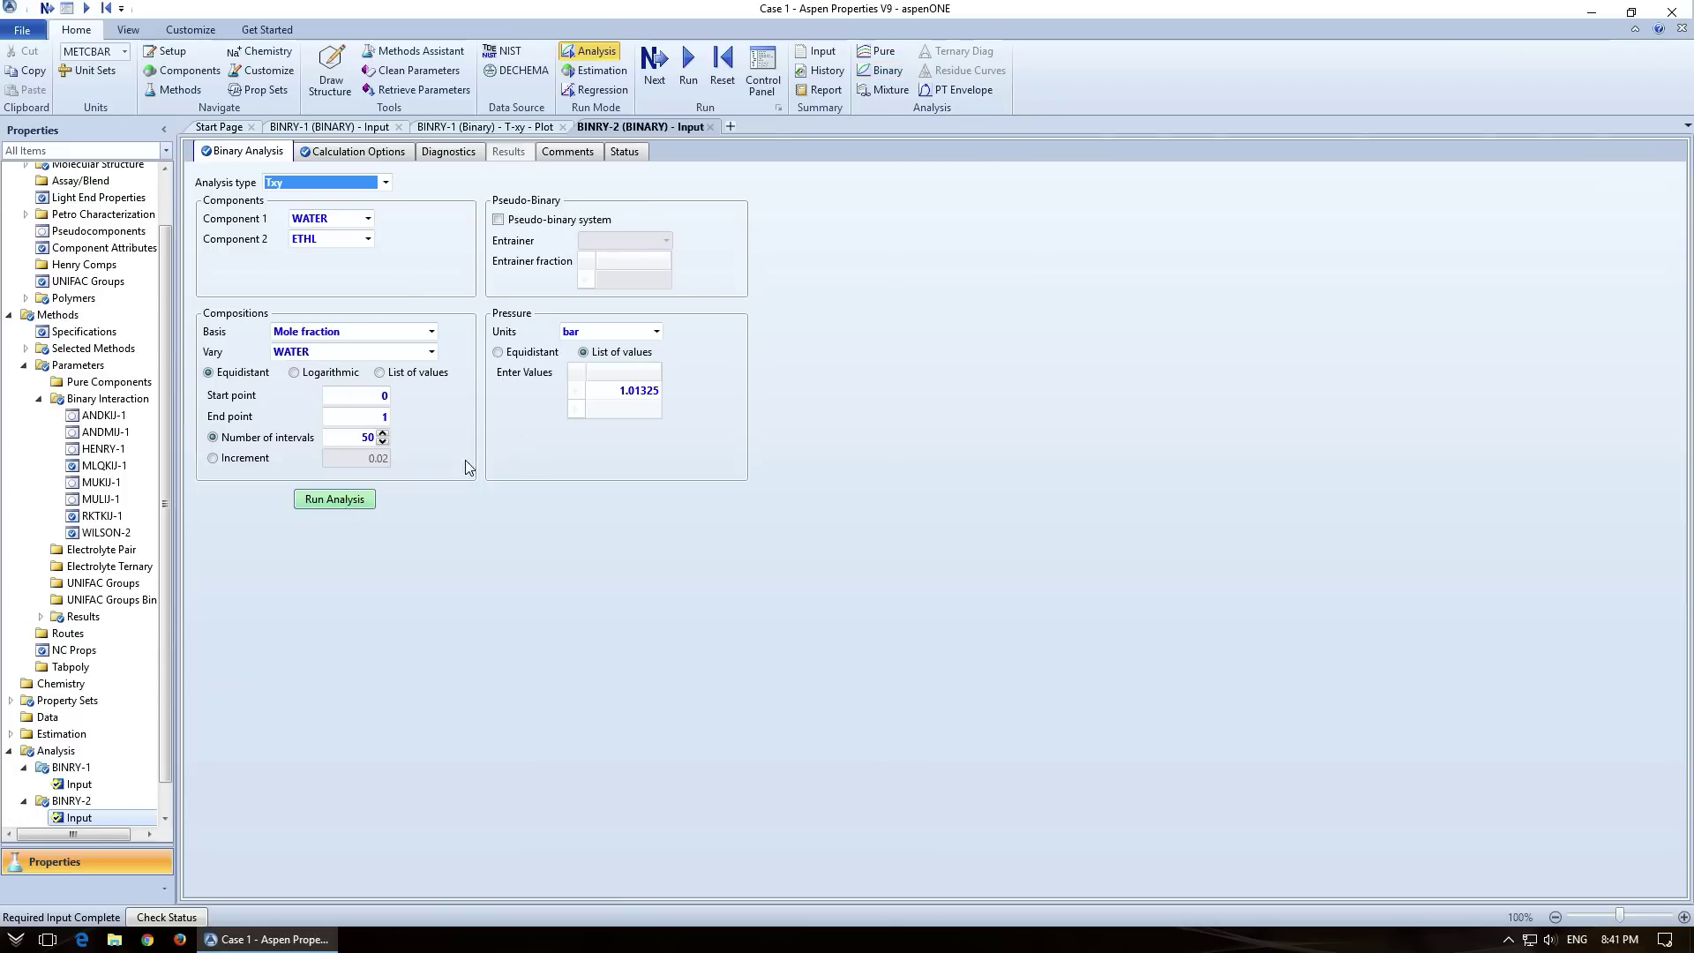
{"action": "scroll", "coordinate": [167, 575], "scroll_direction": "down", "scroll_amount": 1}
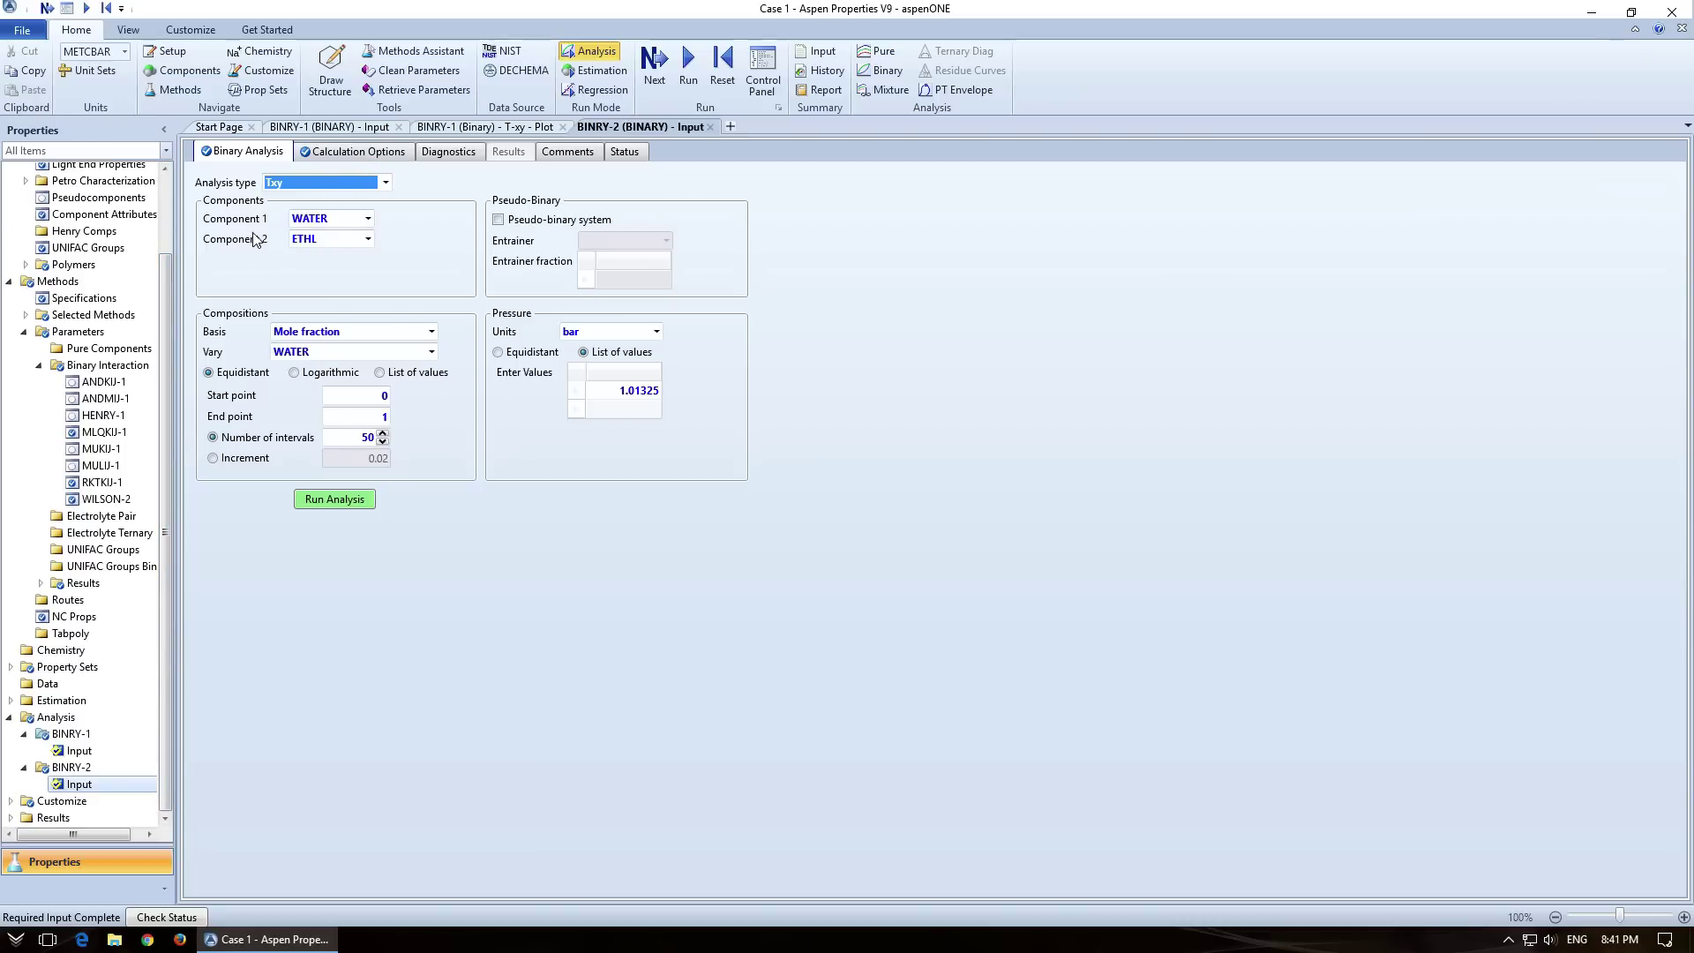
{"action": "left_click", "coordinate": [353, 152]}
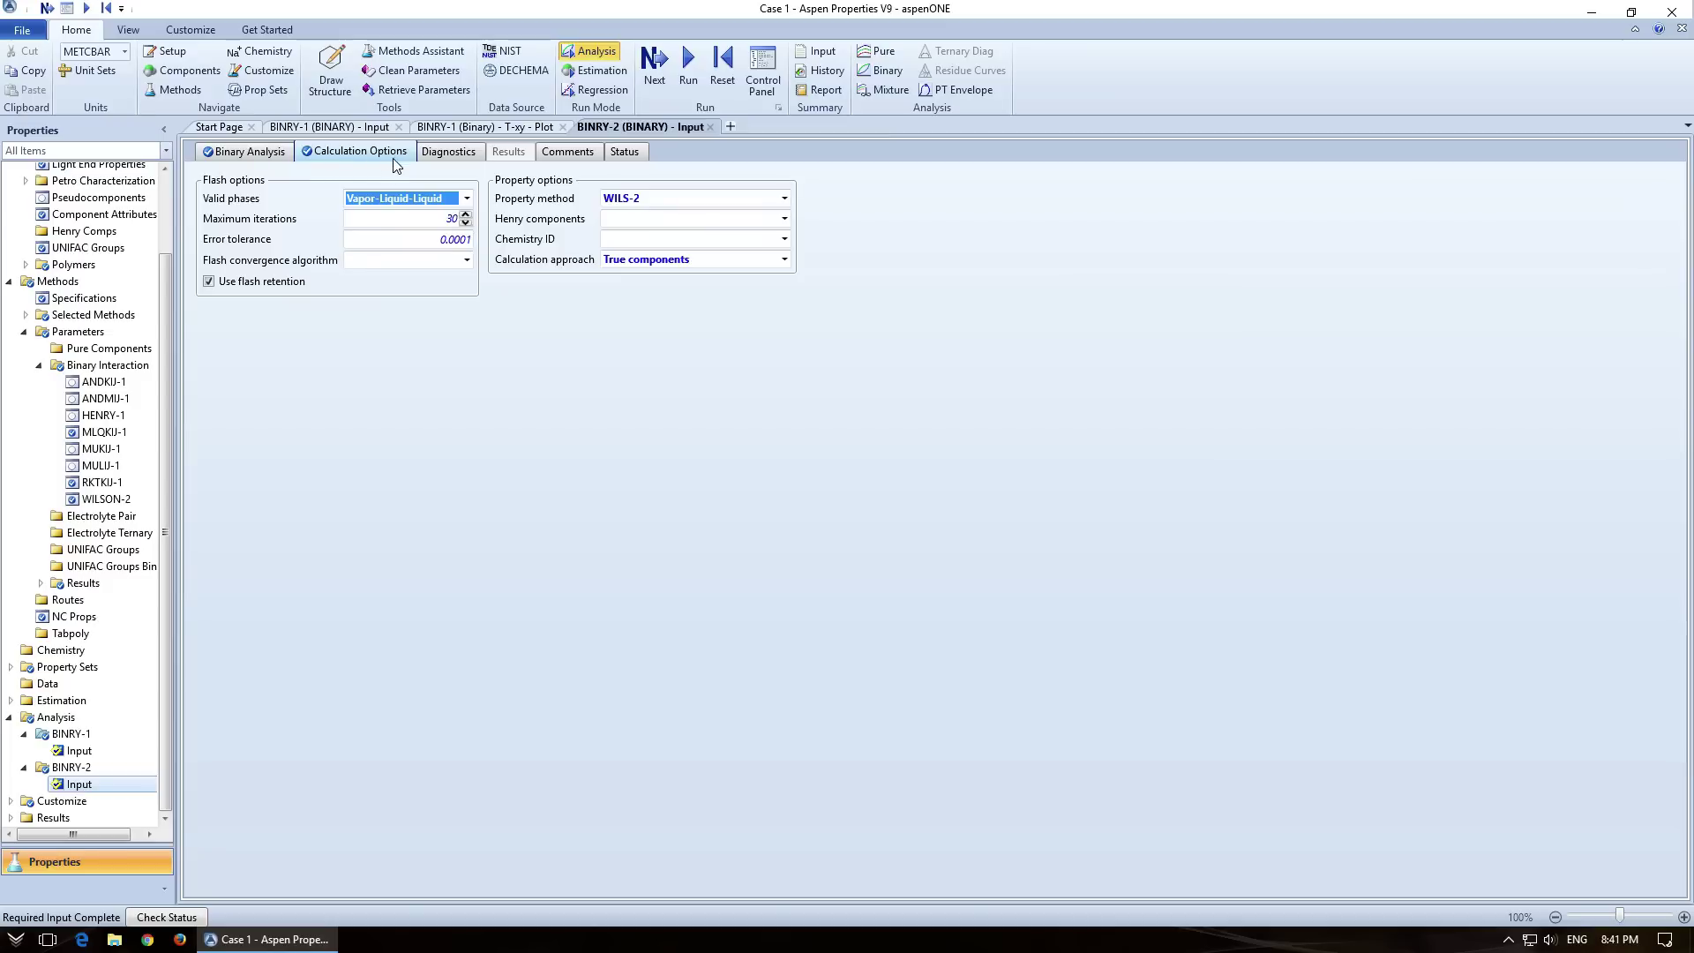
{"action": "left_click", "coordinate": [236, 155]}
{"action": "left_click", "coordinate": [327, 502]}
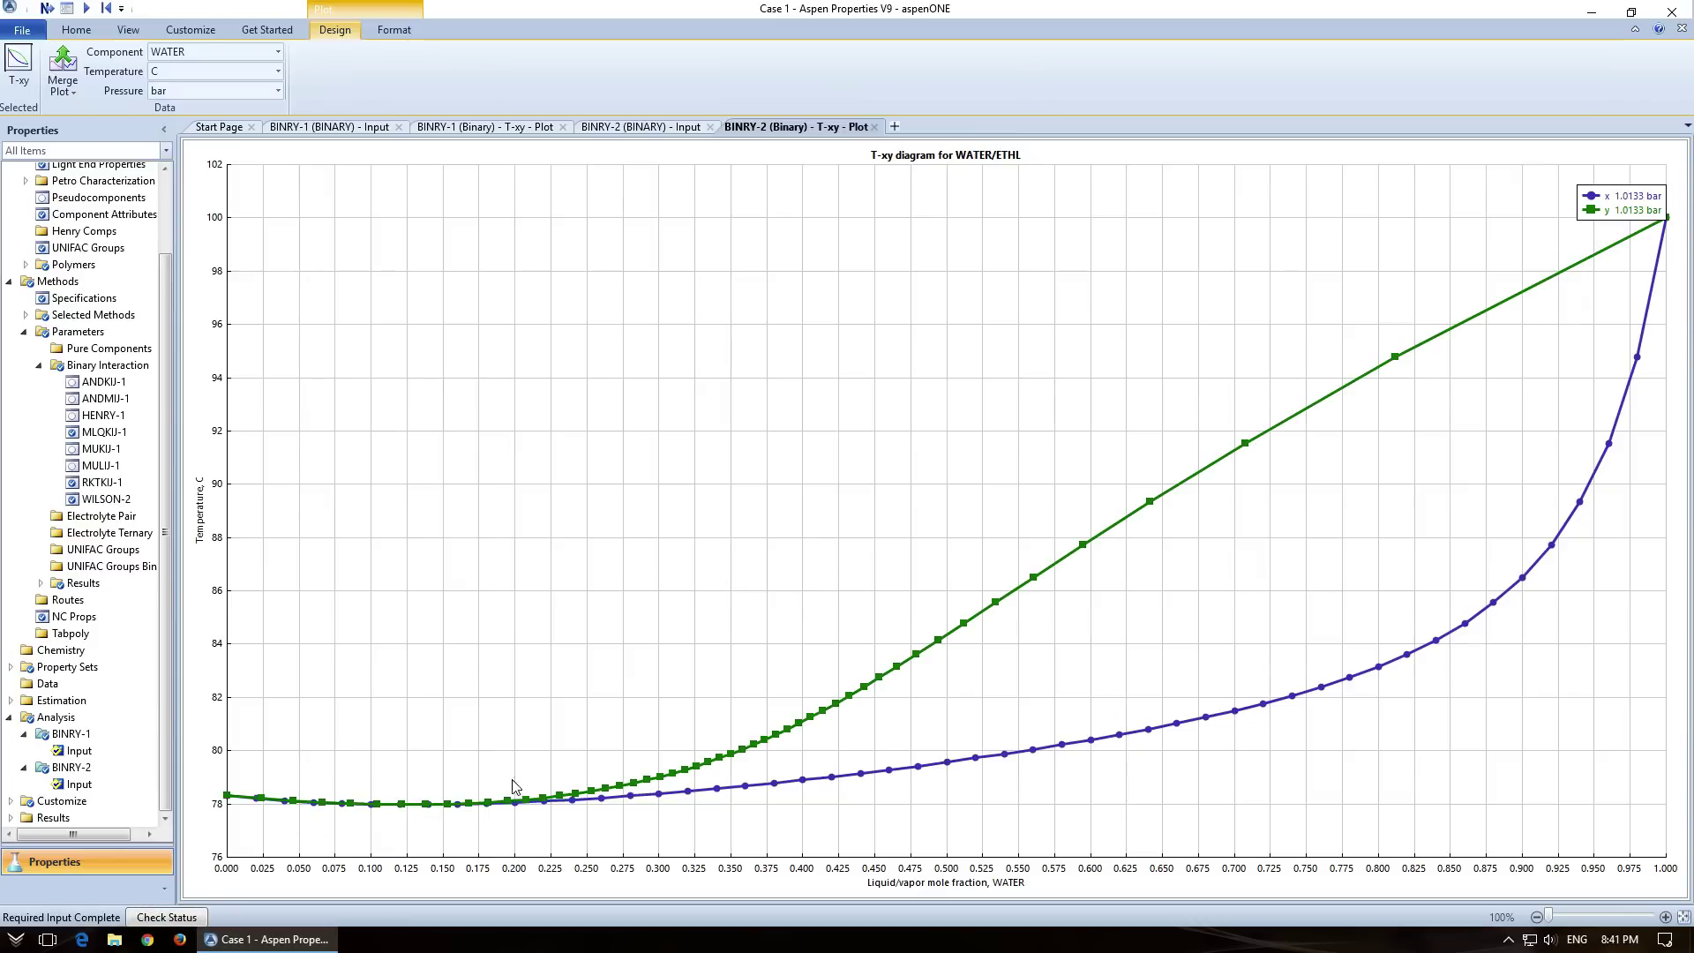
Step: Compare the IDEAL and WILS-2 T-xy diagrams, then generate the BINRY-1 y-x diagram
{"action": "left_click", "coordinate": [483, 129]}
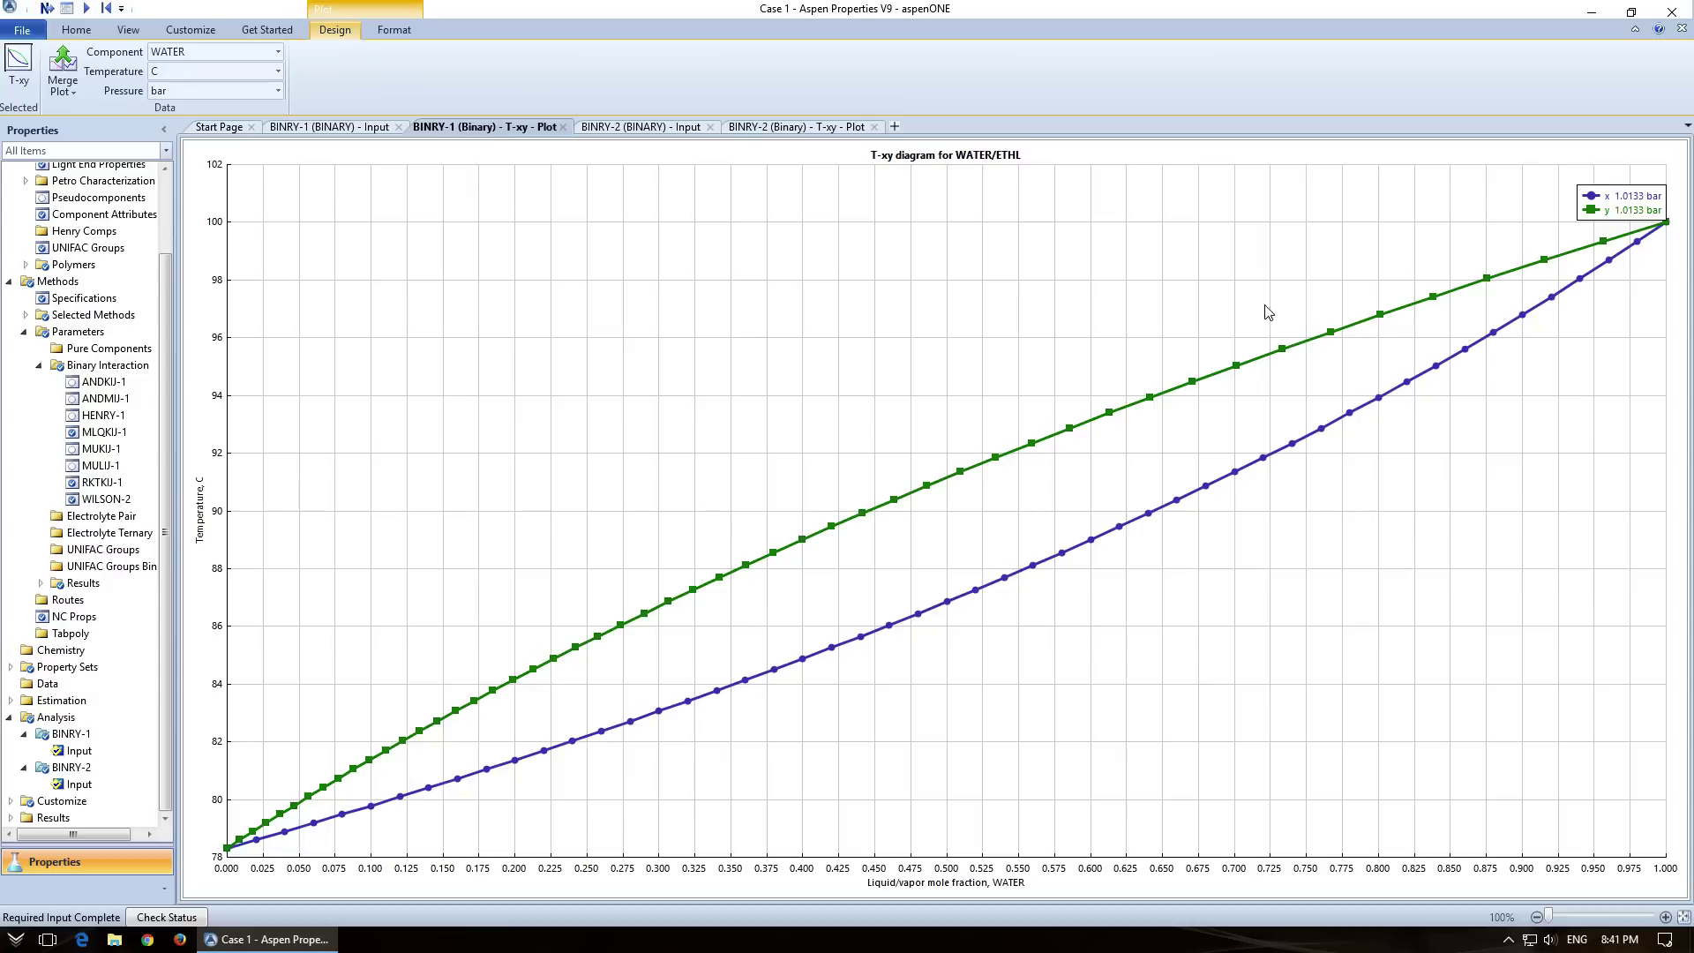
{"action": "left_click", "coordinate": [788, 128]}
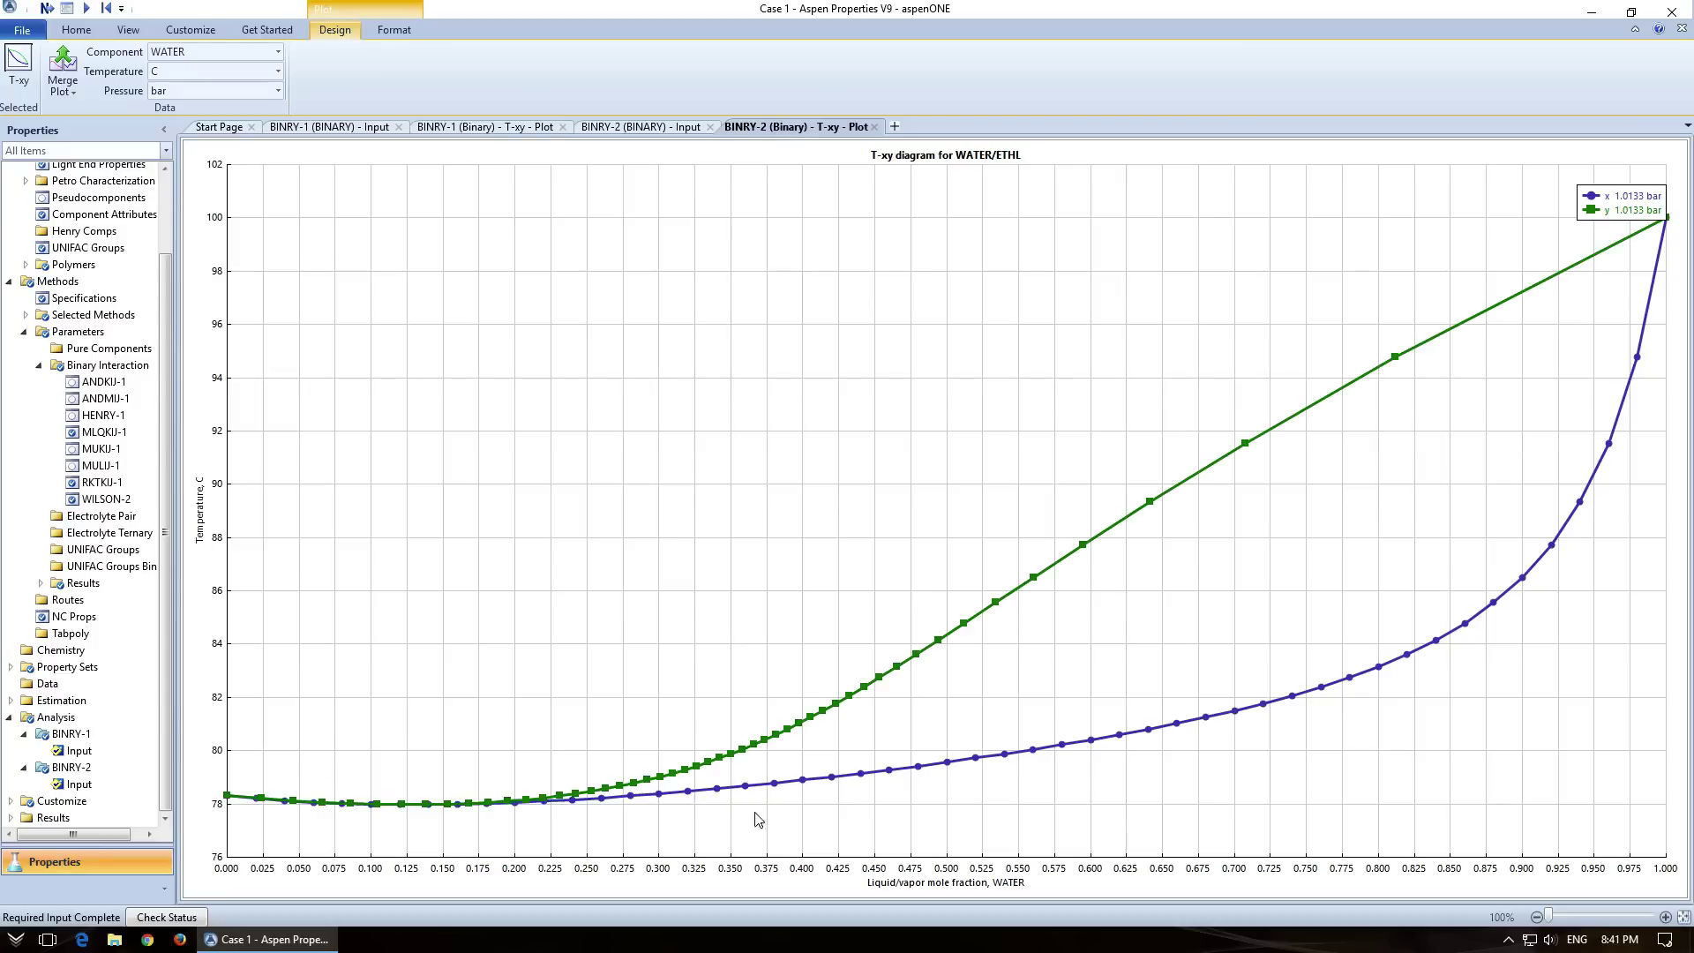
{"action": "left_click", "coordinate": [357, 128]}
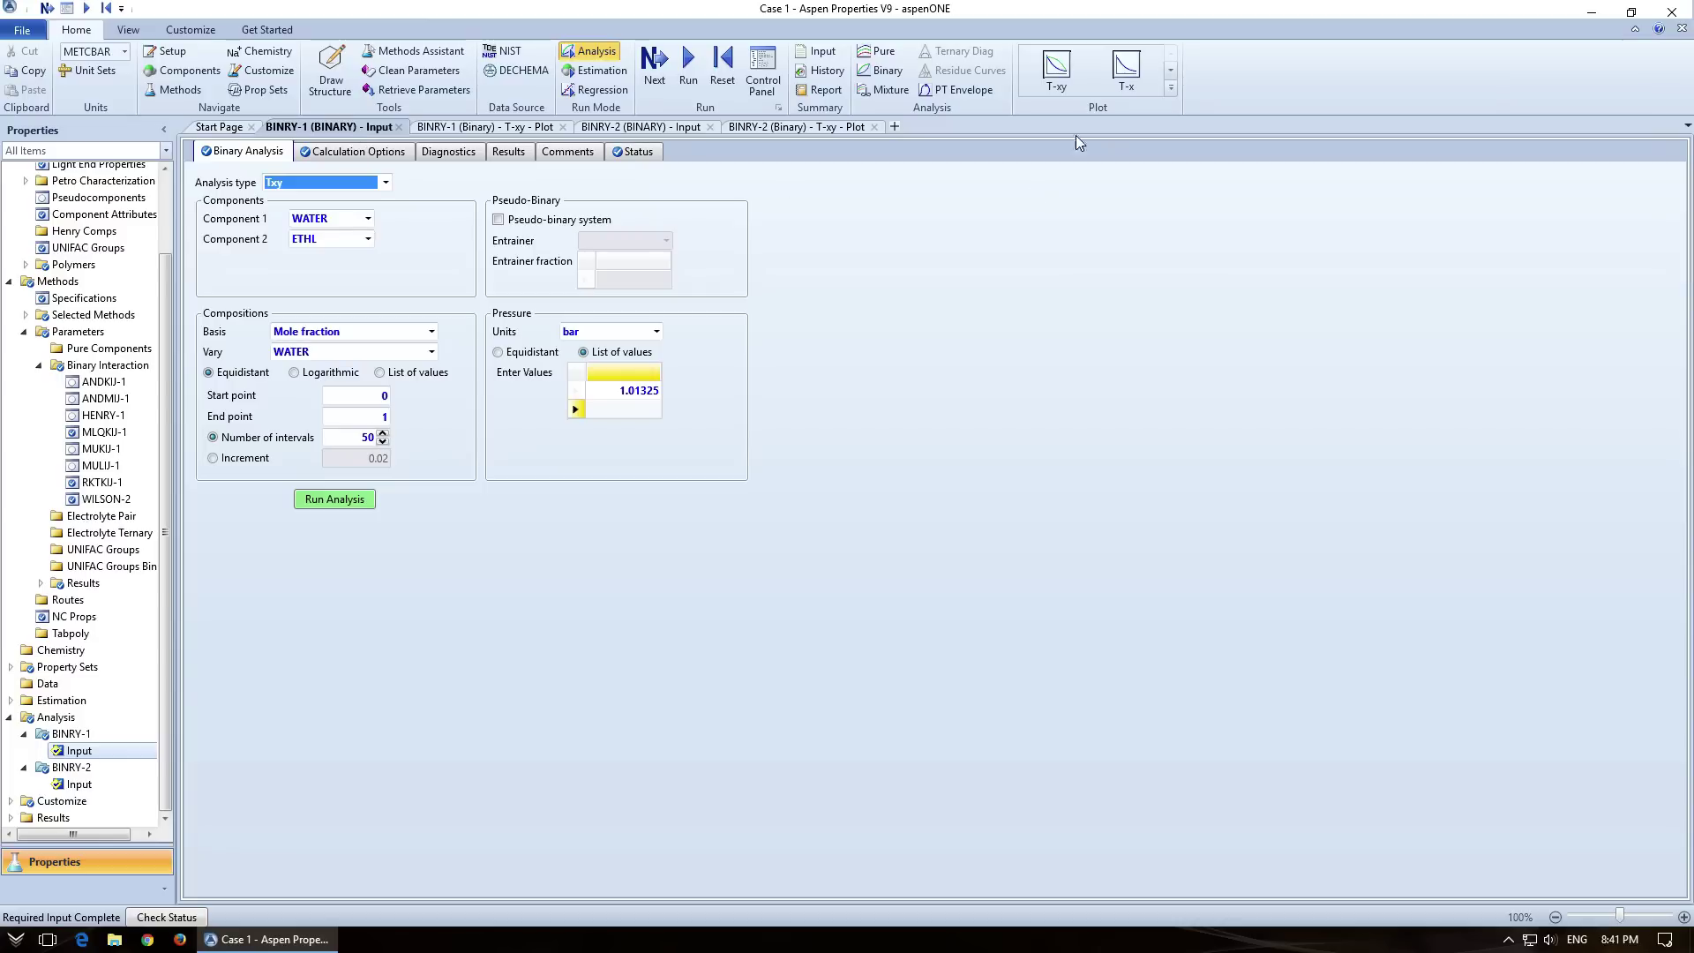
{"action": "left_click", "coordinate": [1171, 71]}
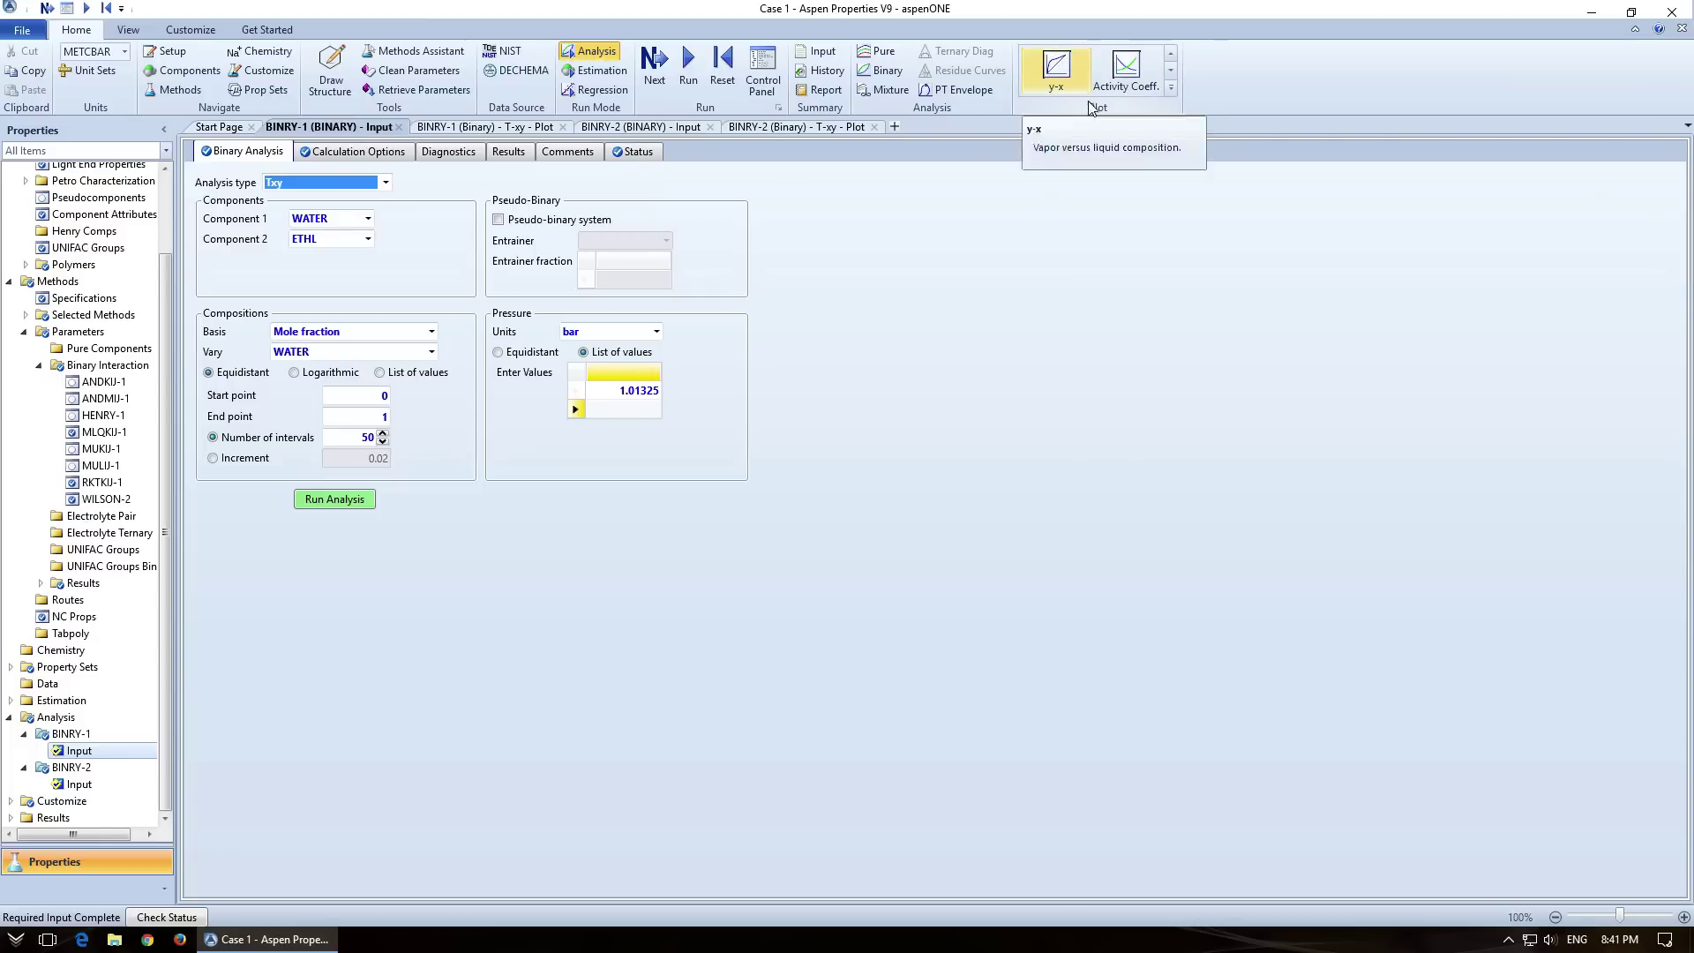
{"action": "left_click", "coordinate": [1056, 64]}
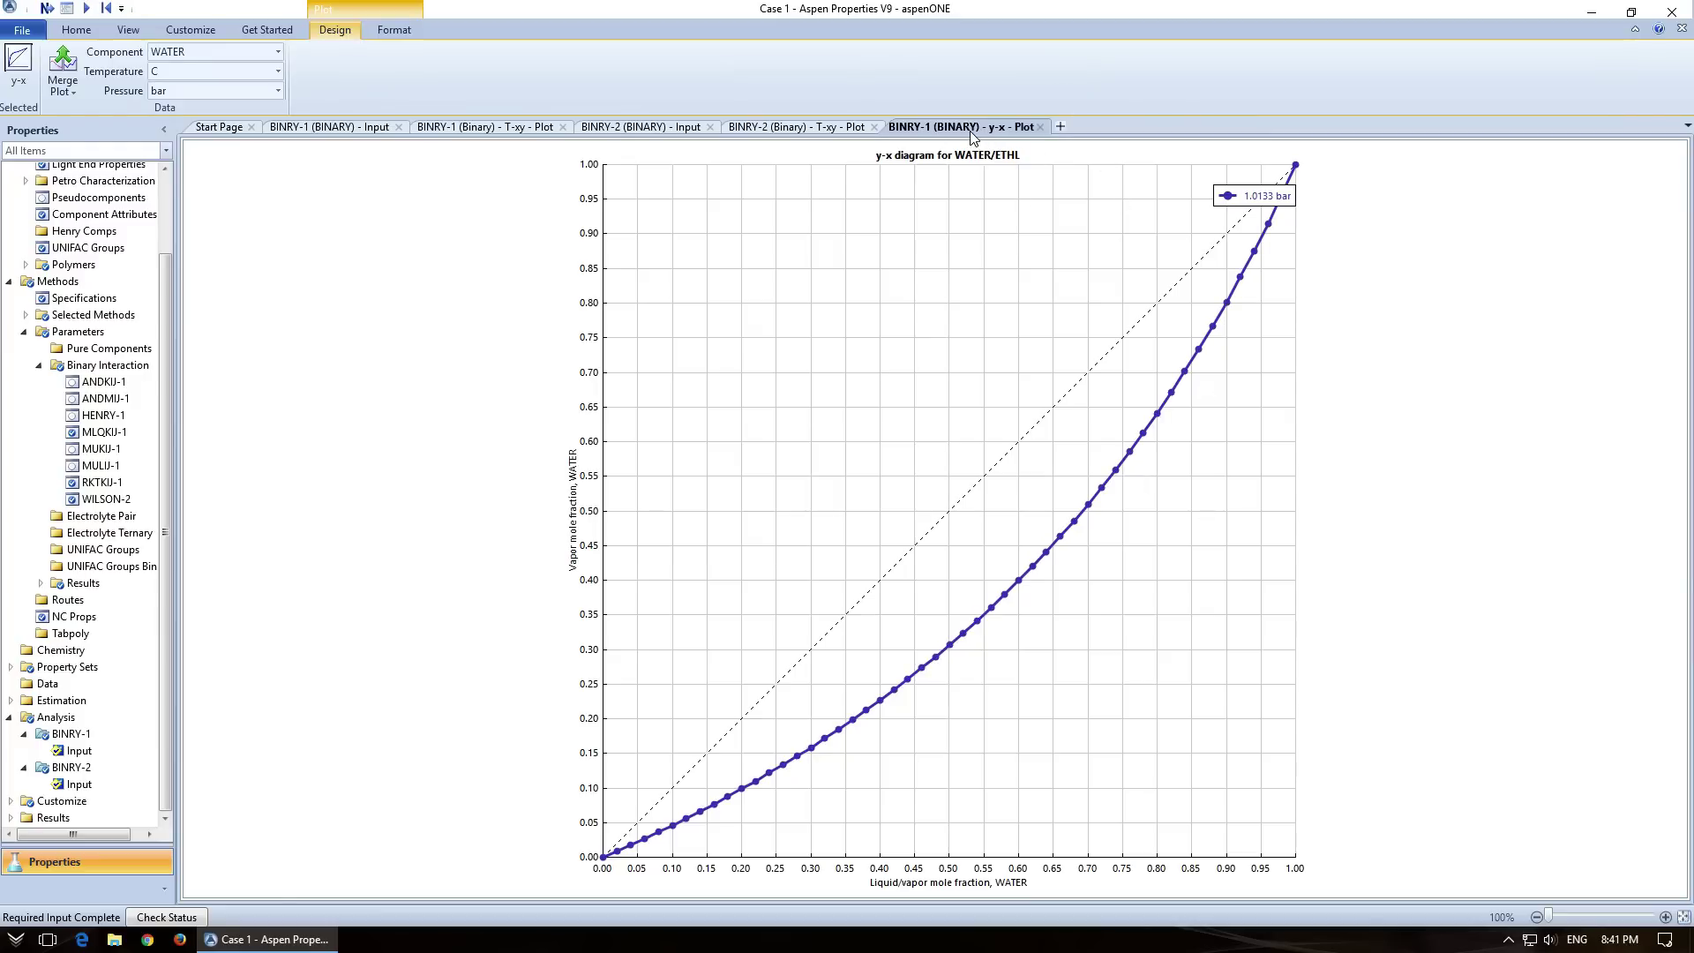
Step: Generate the y-x diagram for the BINRY-2 analysis
{"action": "left_click", "coordinate": [642, 128]}
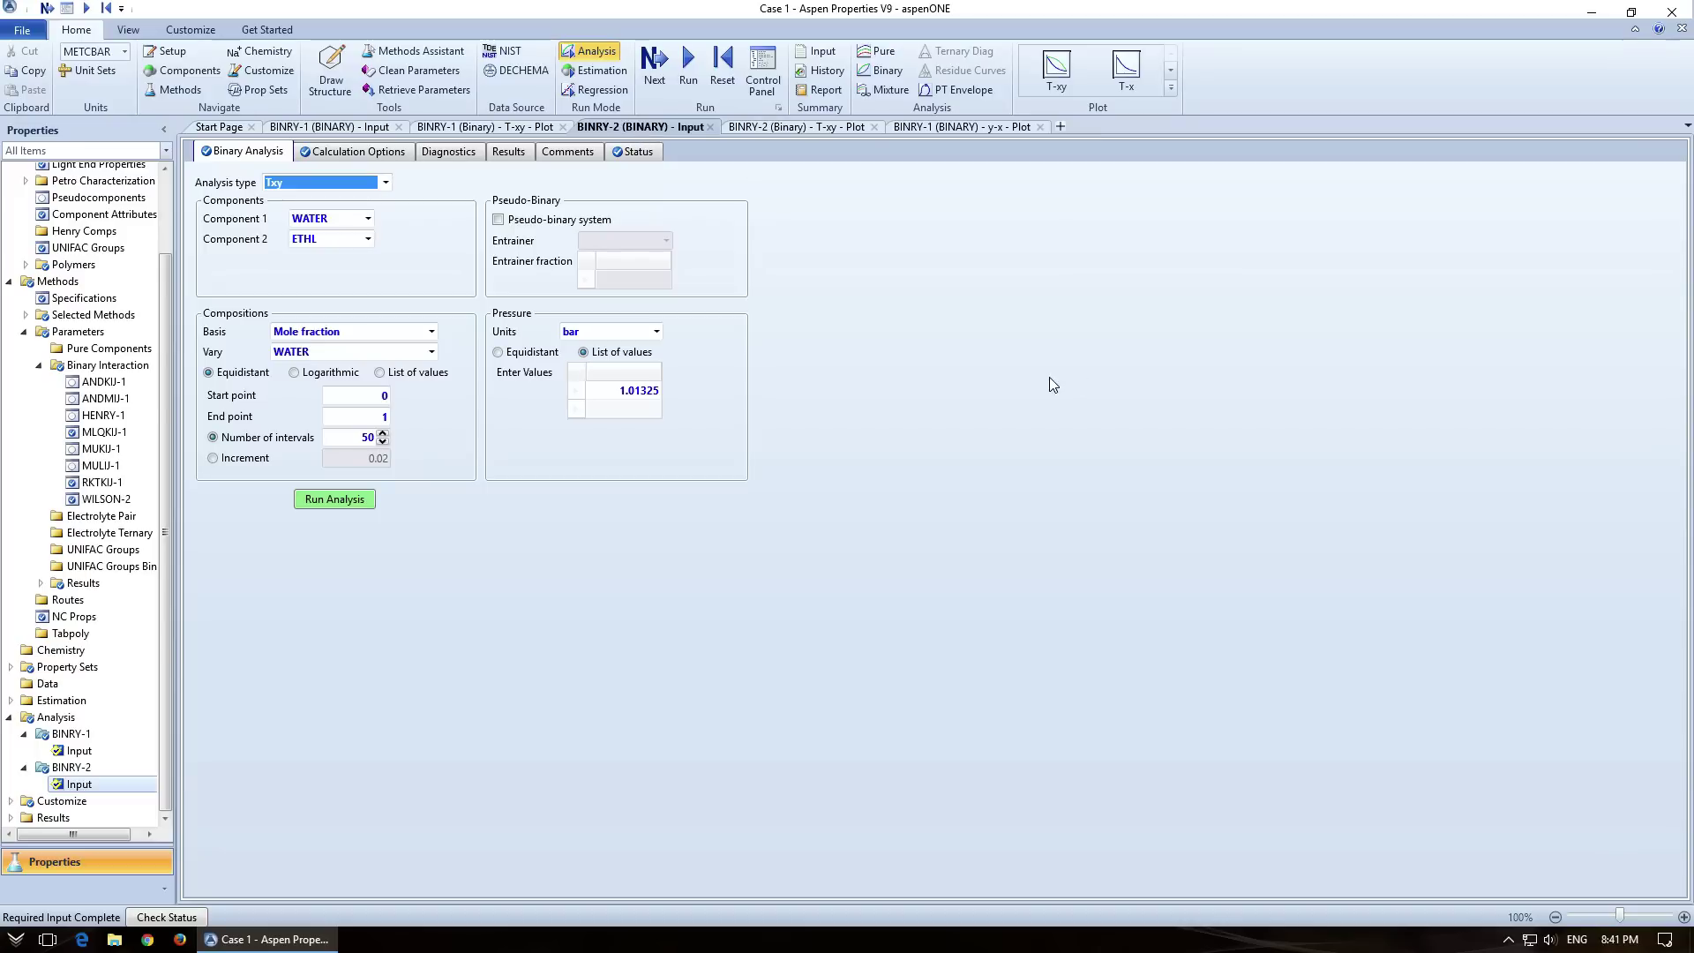
{"action": "left_click", "coordinate": [1171, 69]}
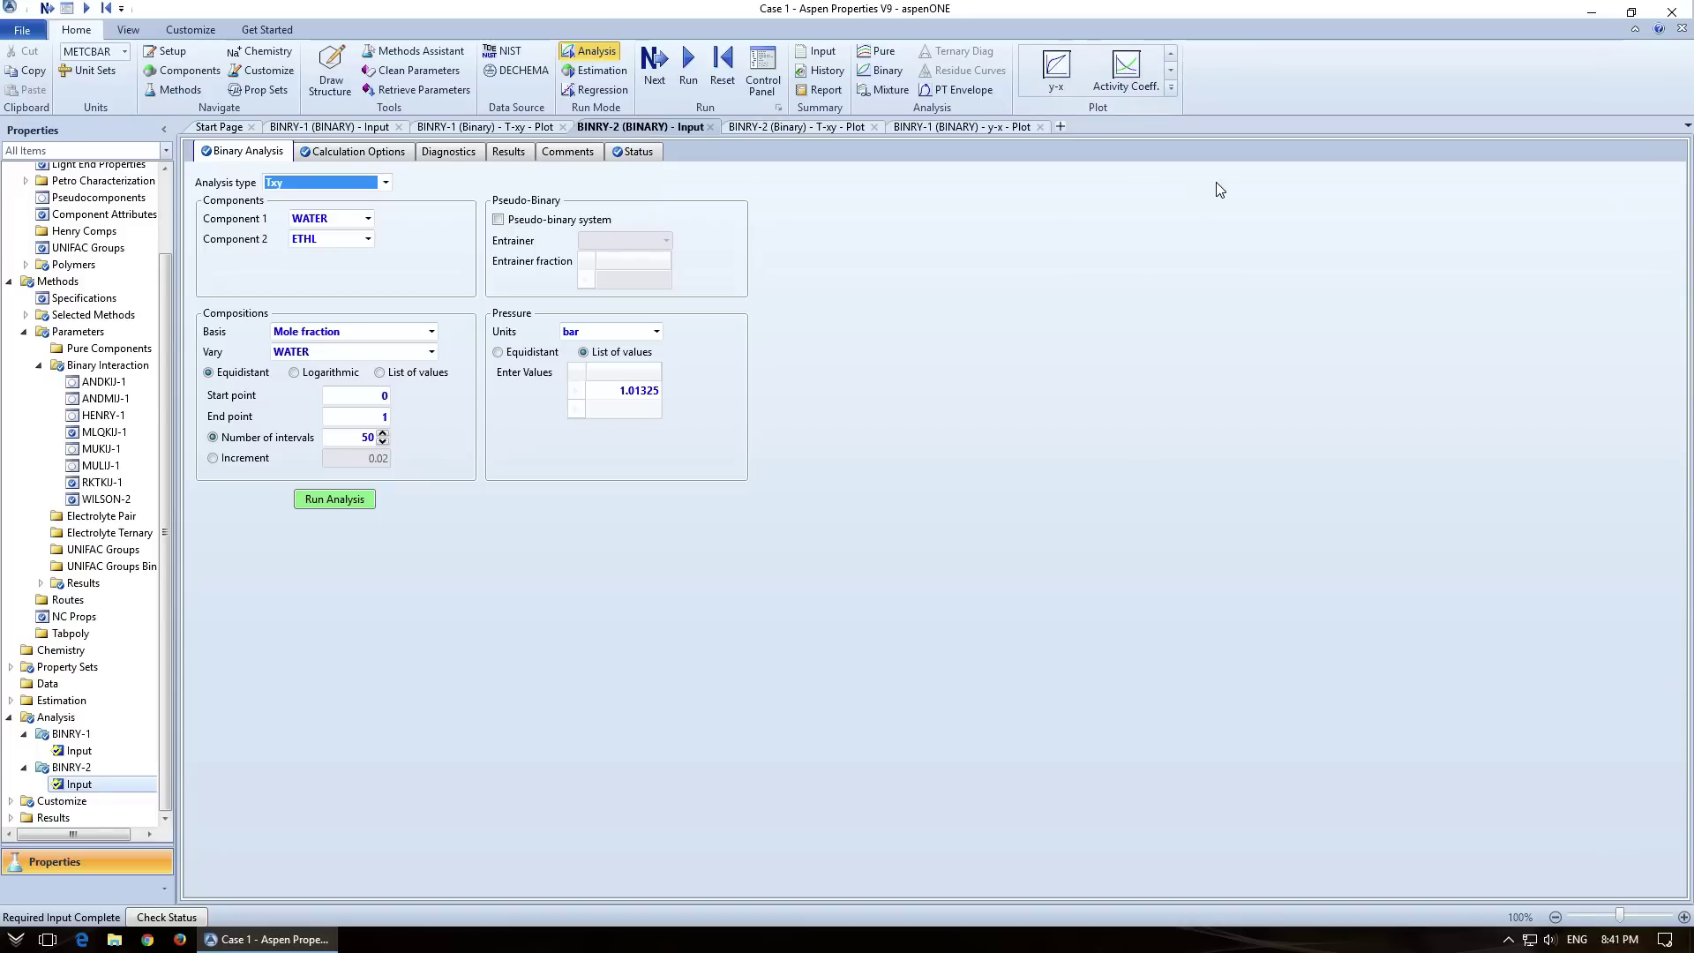
{"action": "left_click", "coordinate": [1059, 78]}
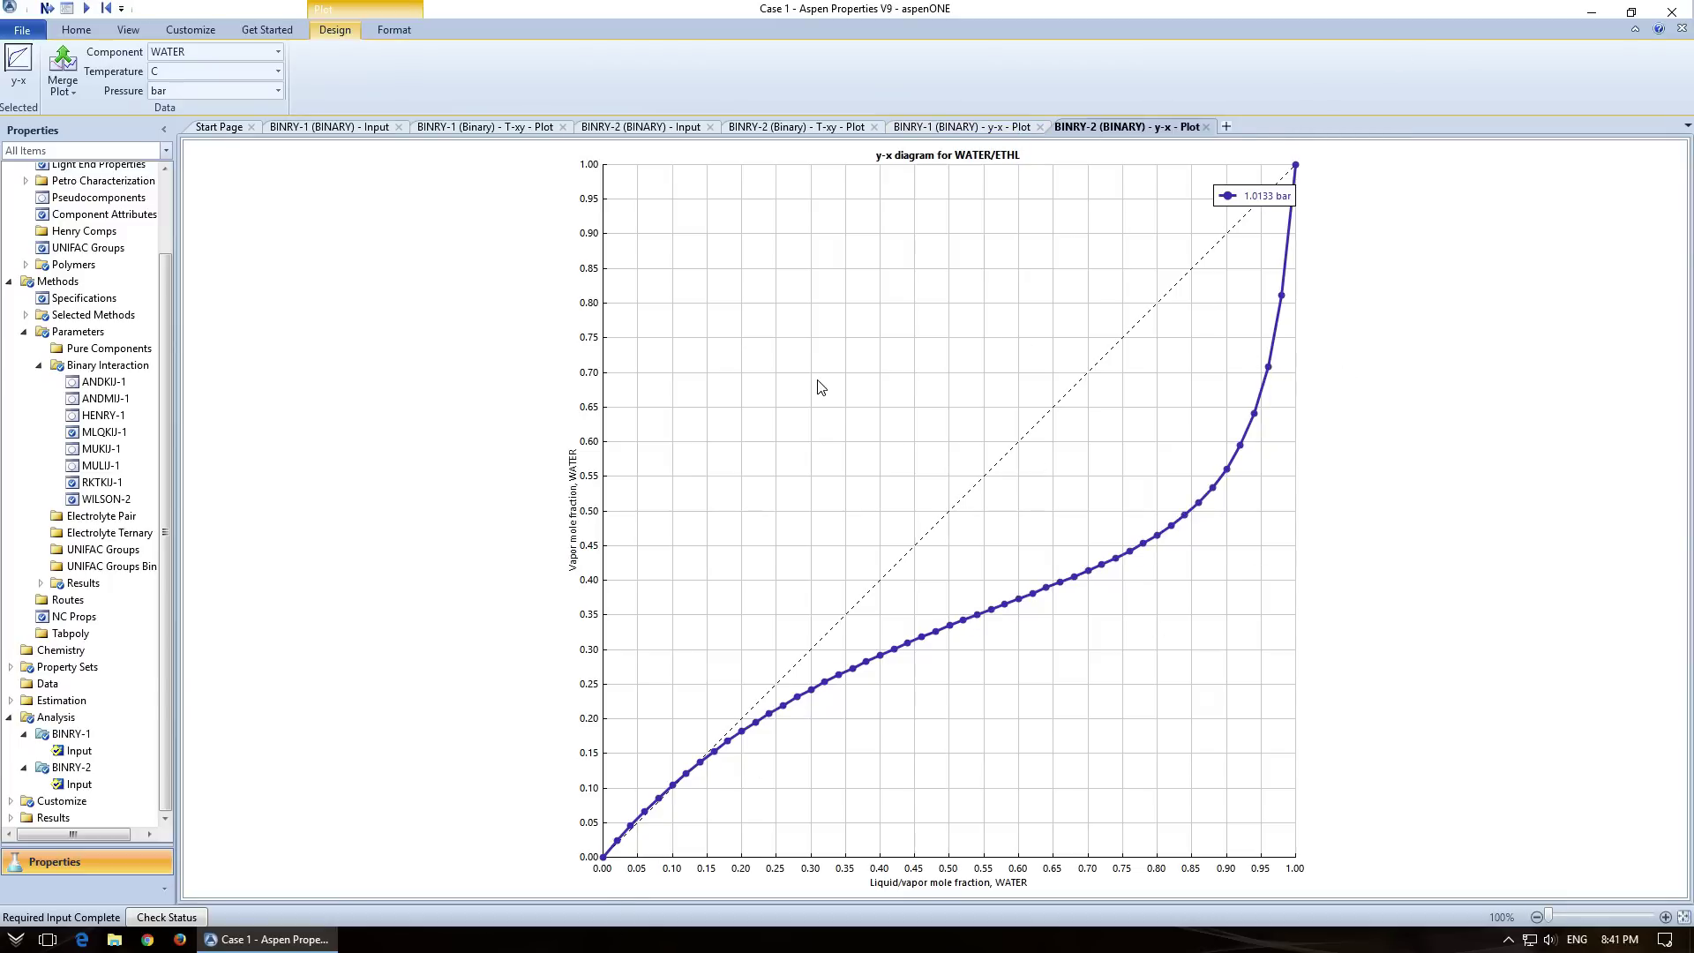
Step: Merge the BINRY-2 y-x curve into the BINRY-1 y-x plot, then reopen BINRY-1 input
{"action": "left_click", "coordinate": [73, 91]}
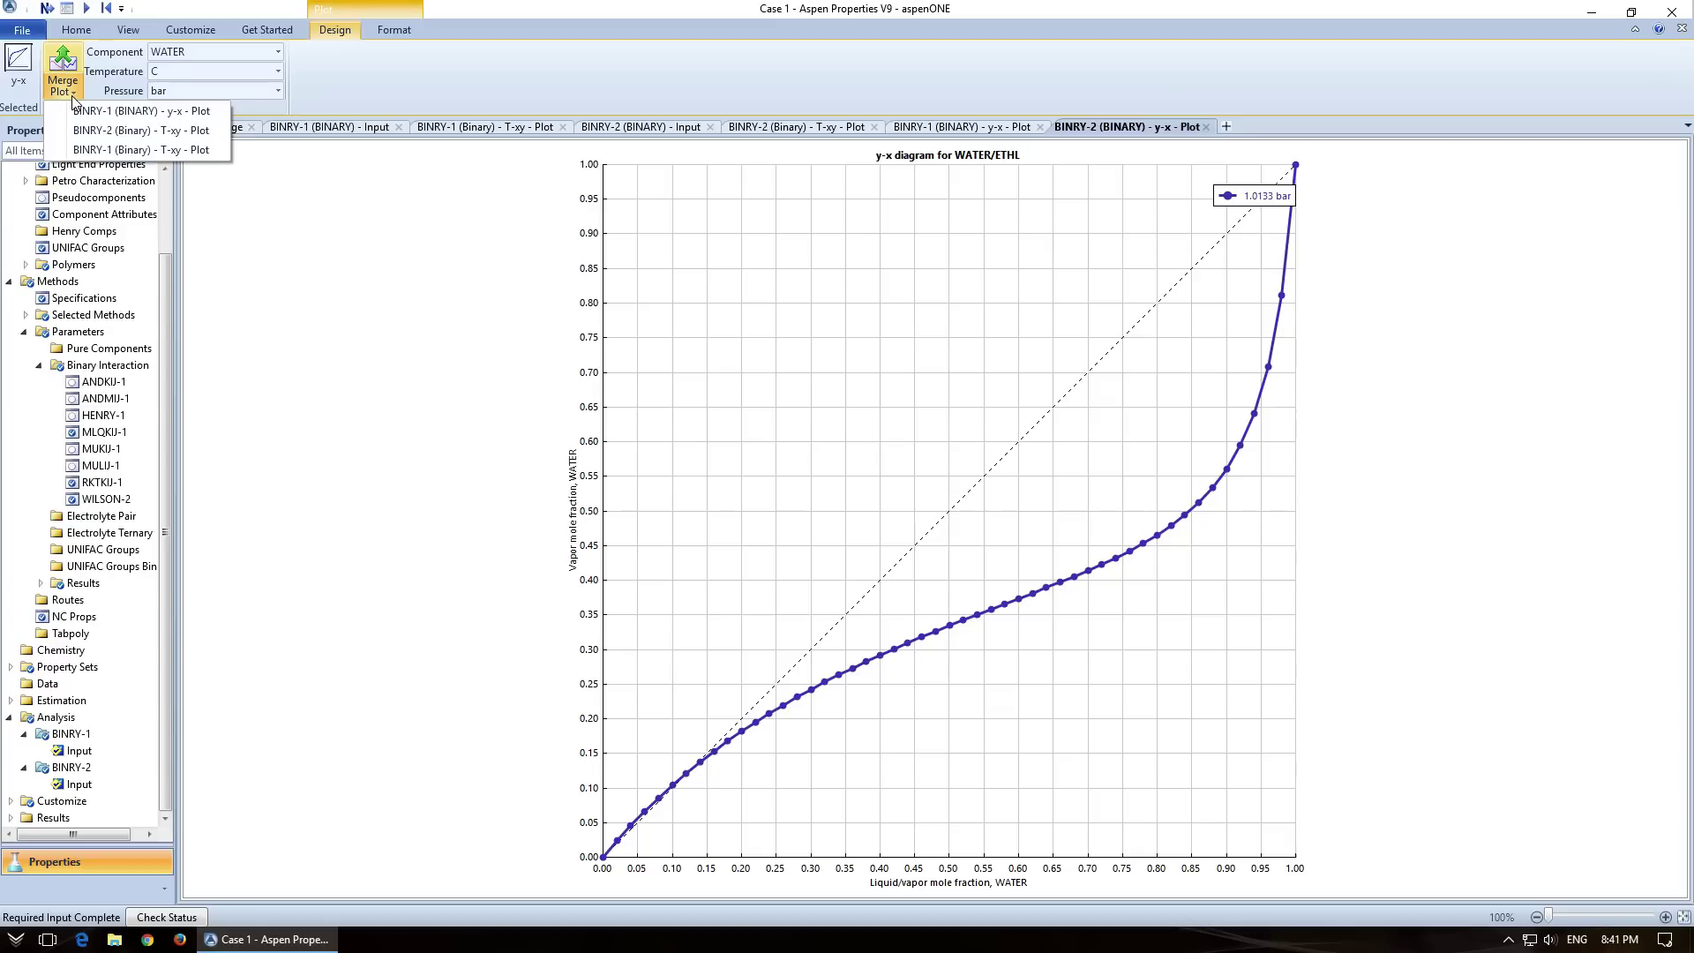
{"action": "left_click", "coordinate": [202, 116]}
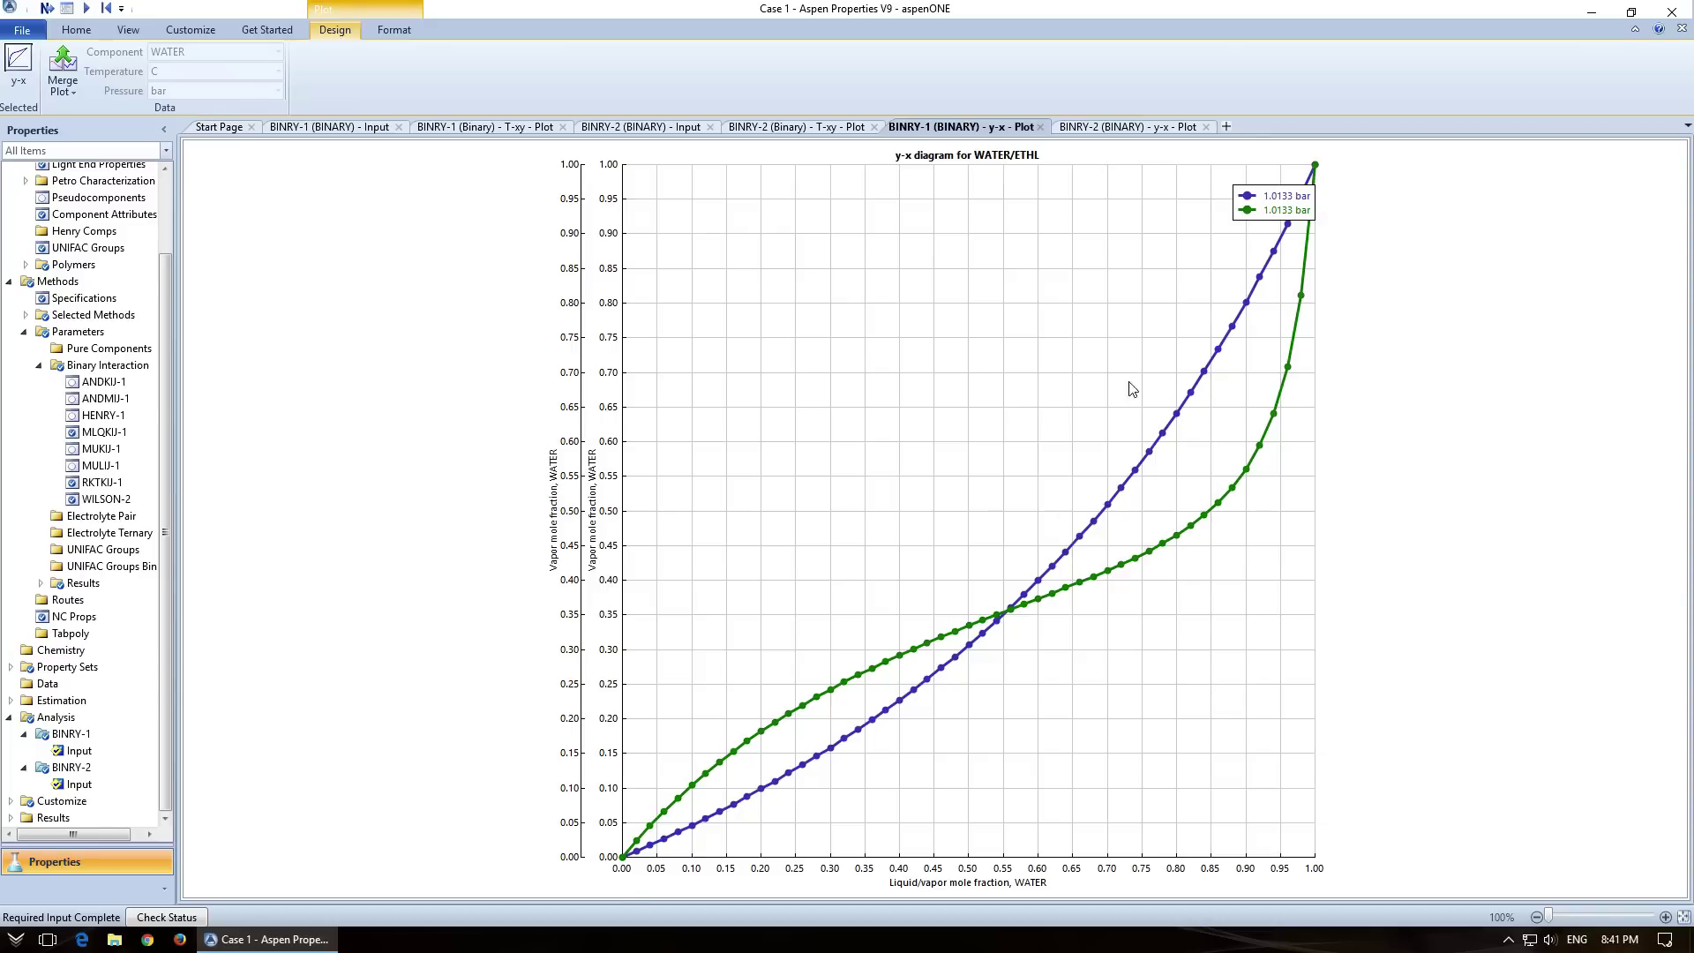
{"action": "left_click", "coordinate": [355, 129]}
{"action": "left_click", "coordinate": [446, 137]}
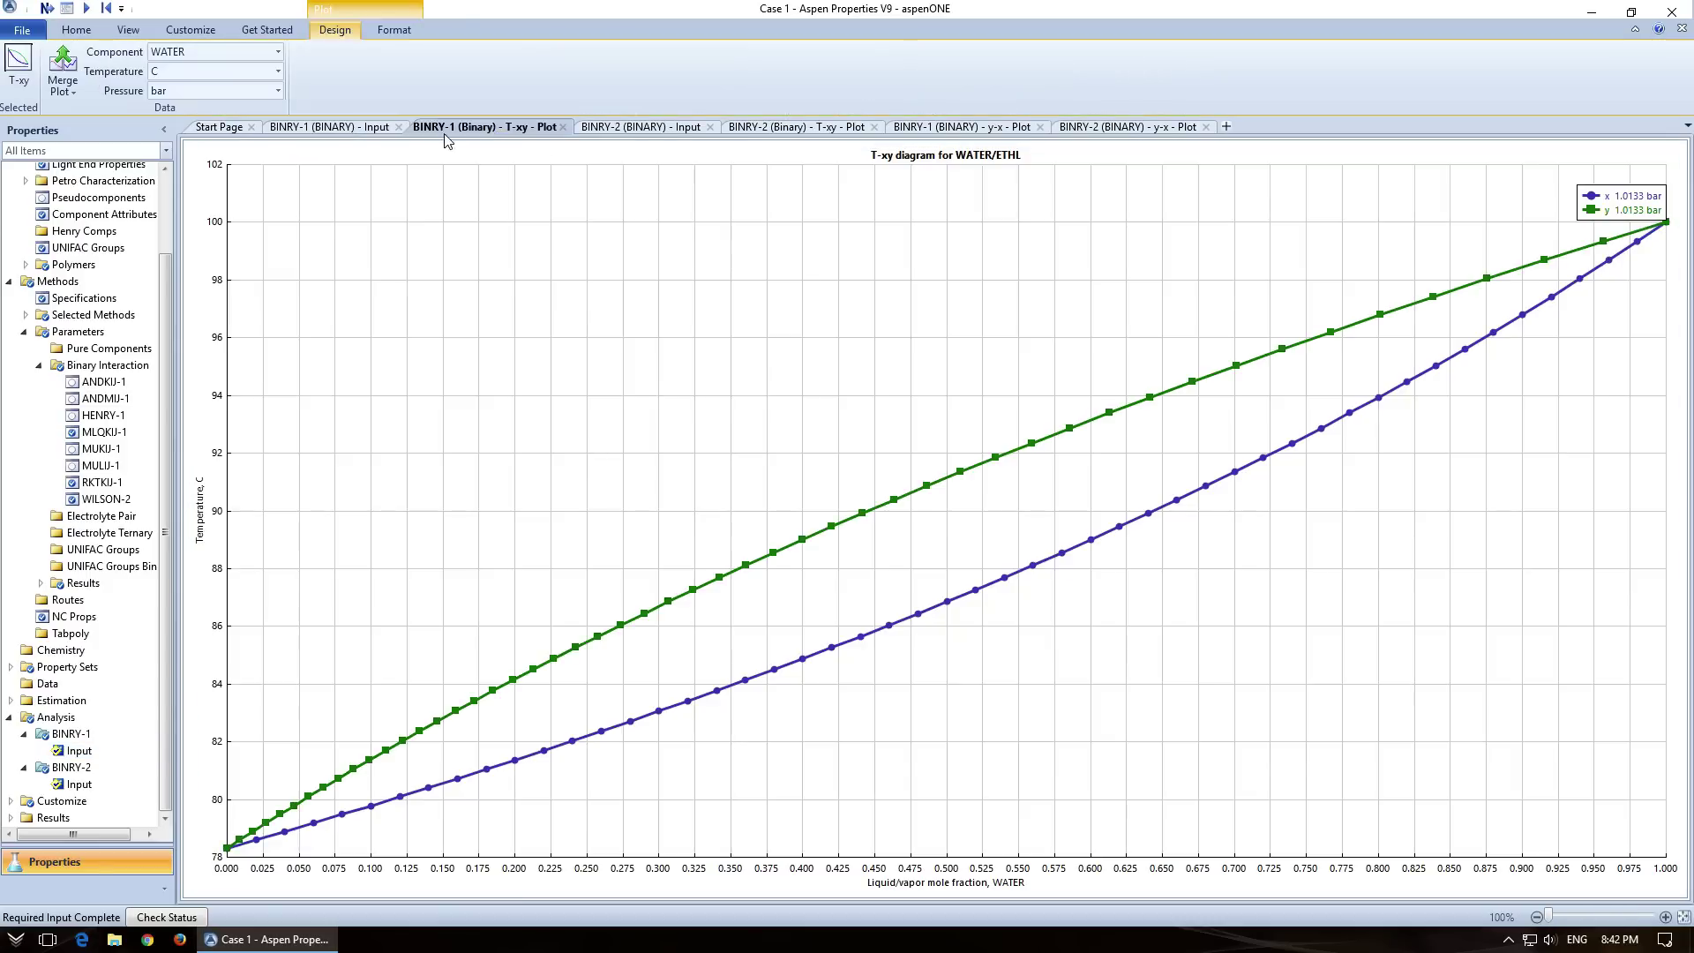
{"action": "left_click", "coordinate": [348, 131]}
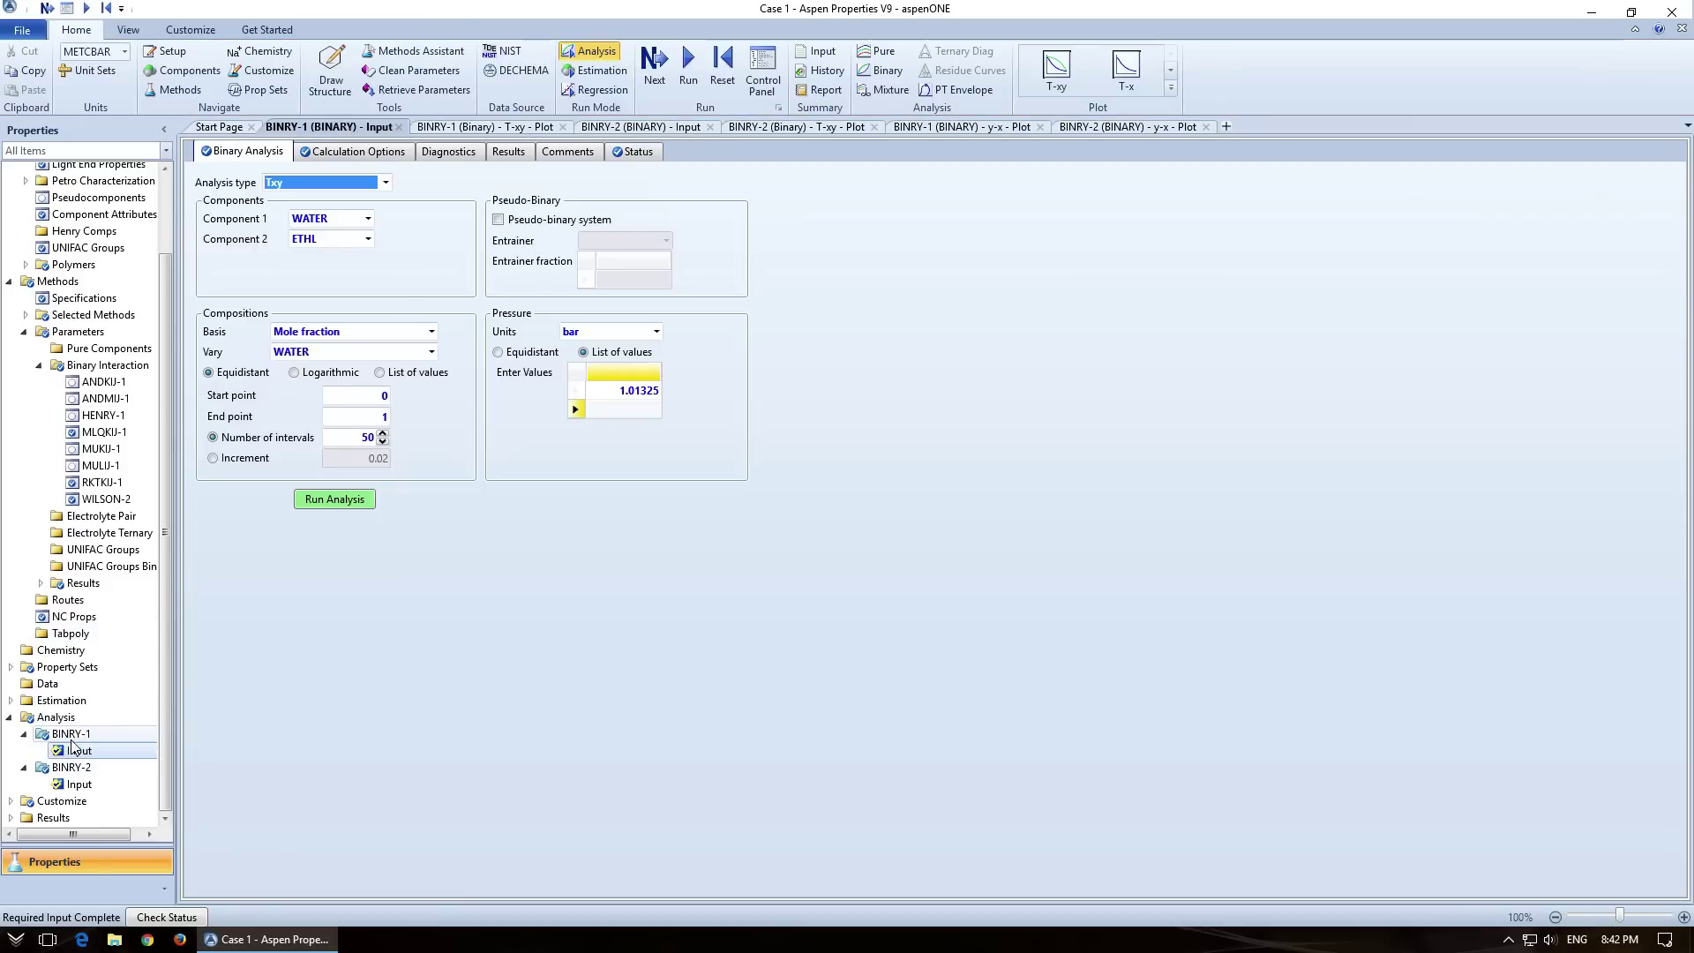
Step: Run BINRY-1 and review its table of temperatures, K-values and vapour mole fractions
{"action": "left_click", "coordinate": [334, 500]}
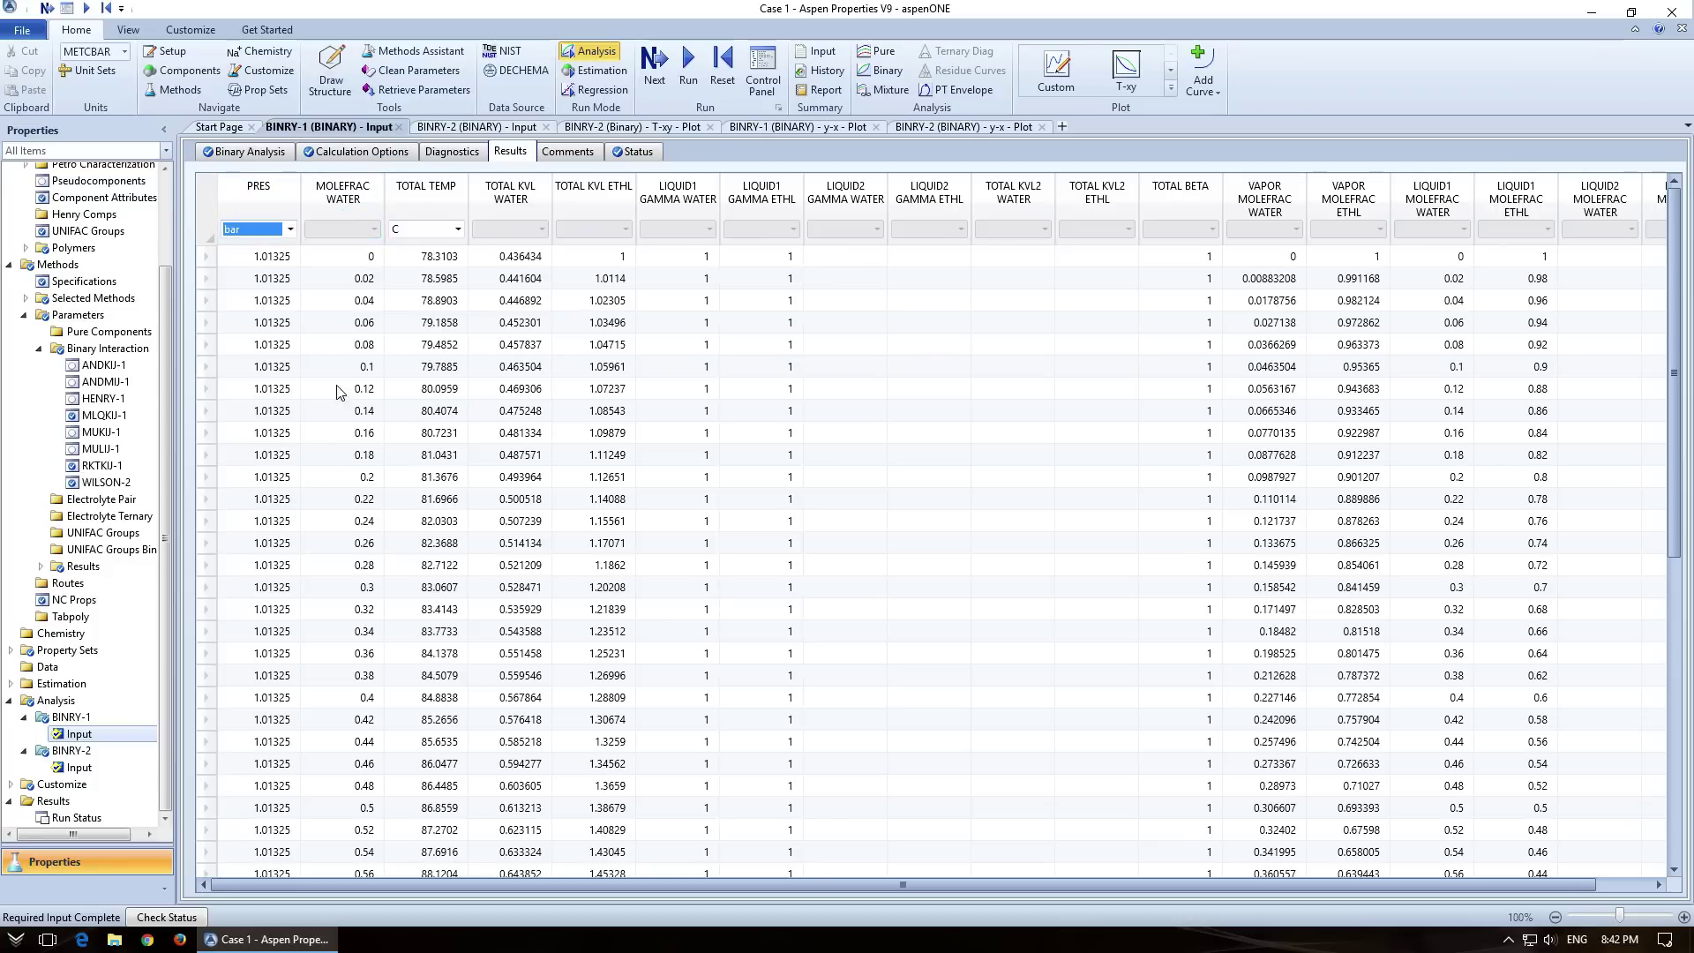
{"action": "scroll", "coordinate": [374, 644], "scroll_direction": "down", "scroll_amount": 3}
{"action": "scroll", "coordinate": [379, 600], "scroll_direction": "down", "scroll_amount": 3}
{"action": "scroll", "coordinate": [406, 511], "scroll_direction": "up", "scroll_amount": 6}
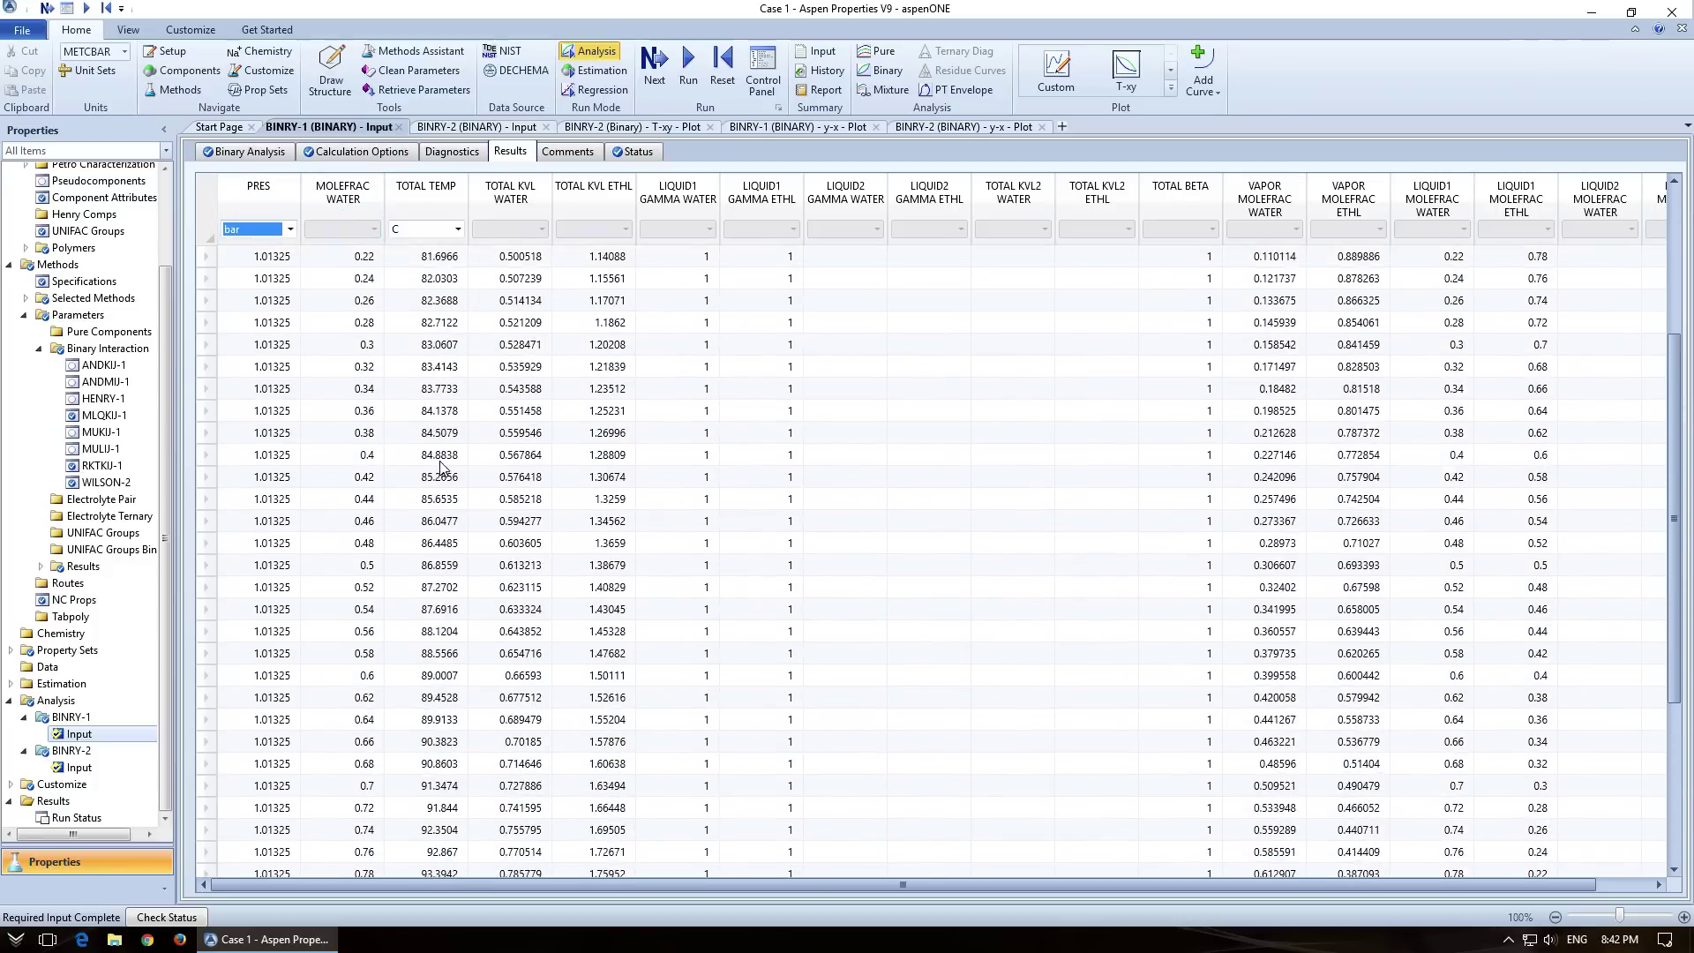
{"action": "scroll", "coordinate": [436, 397], "scroll_direction": "down", "scroll_amount": 3}
{"action": "scroll", "coordinate": [436, 395], "scroll_direction": "up", "scroll_amount": 3}
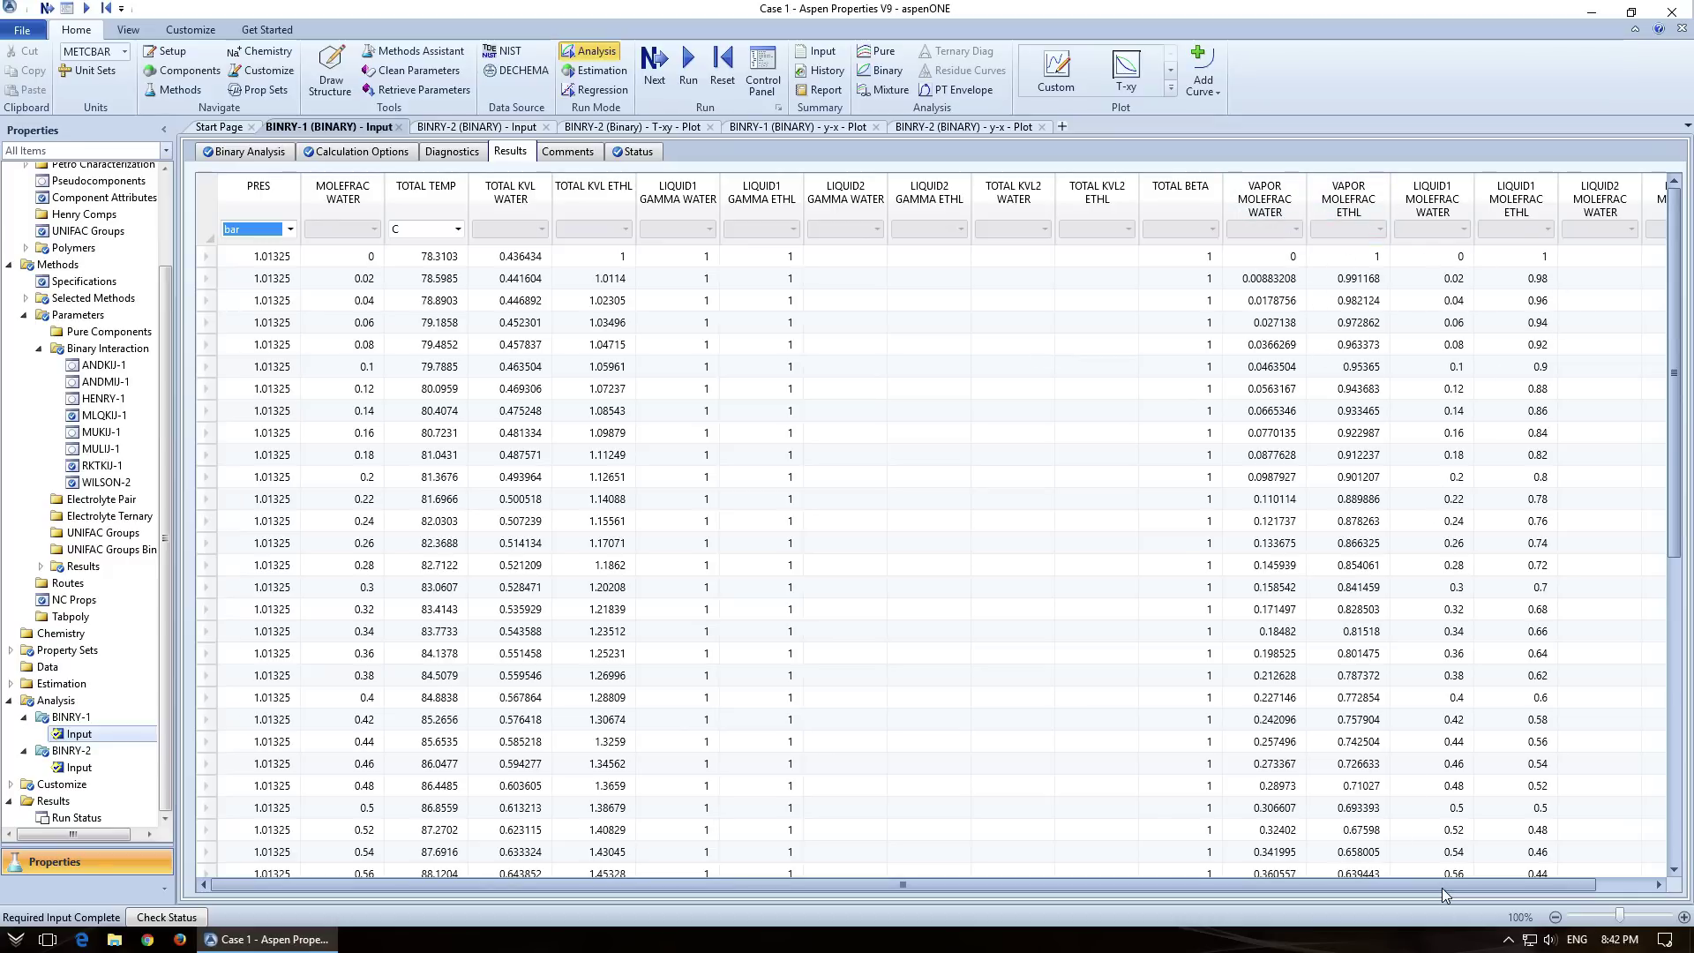
{"action": "left_click_drag", "start_coordinate": [1441, 887], "coordinate": [1544, 888]}
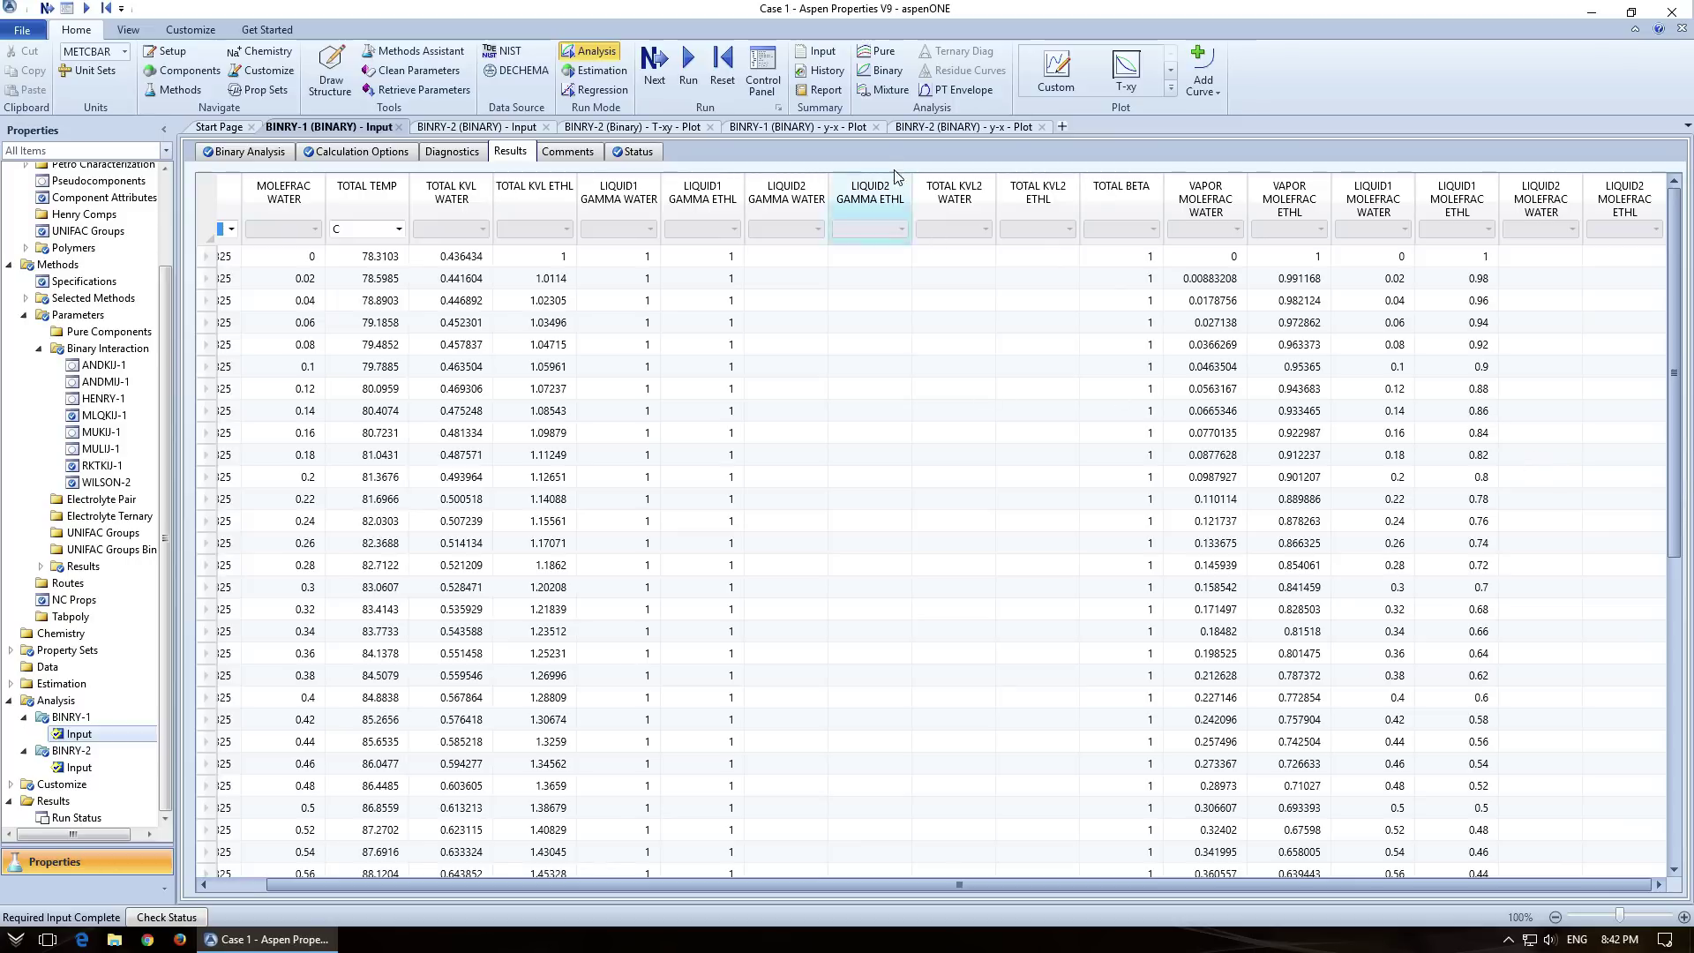
Step: Check the merged BINRY-1 and BINRY-2 y-x plots, then return to the BINRY-1 results
{"action": "left_click", "coordinate": [823, 126]}
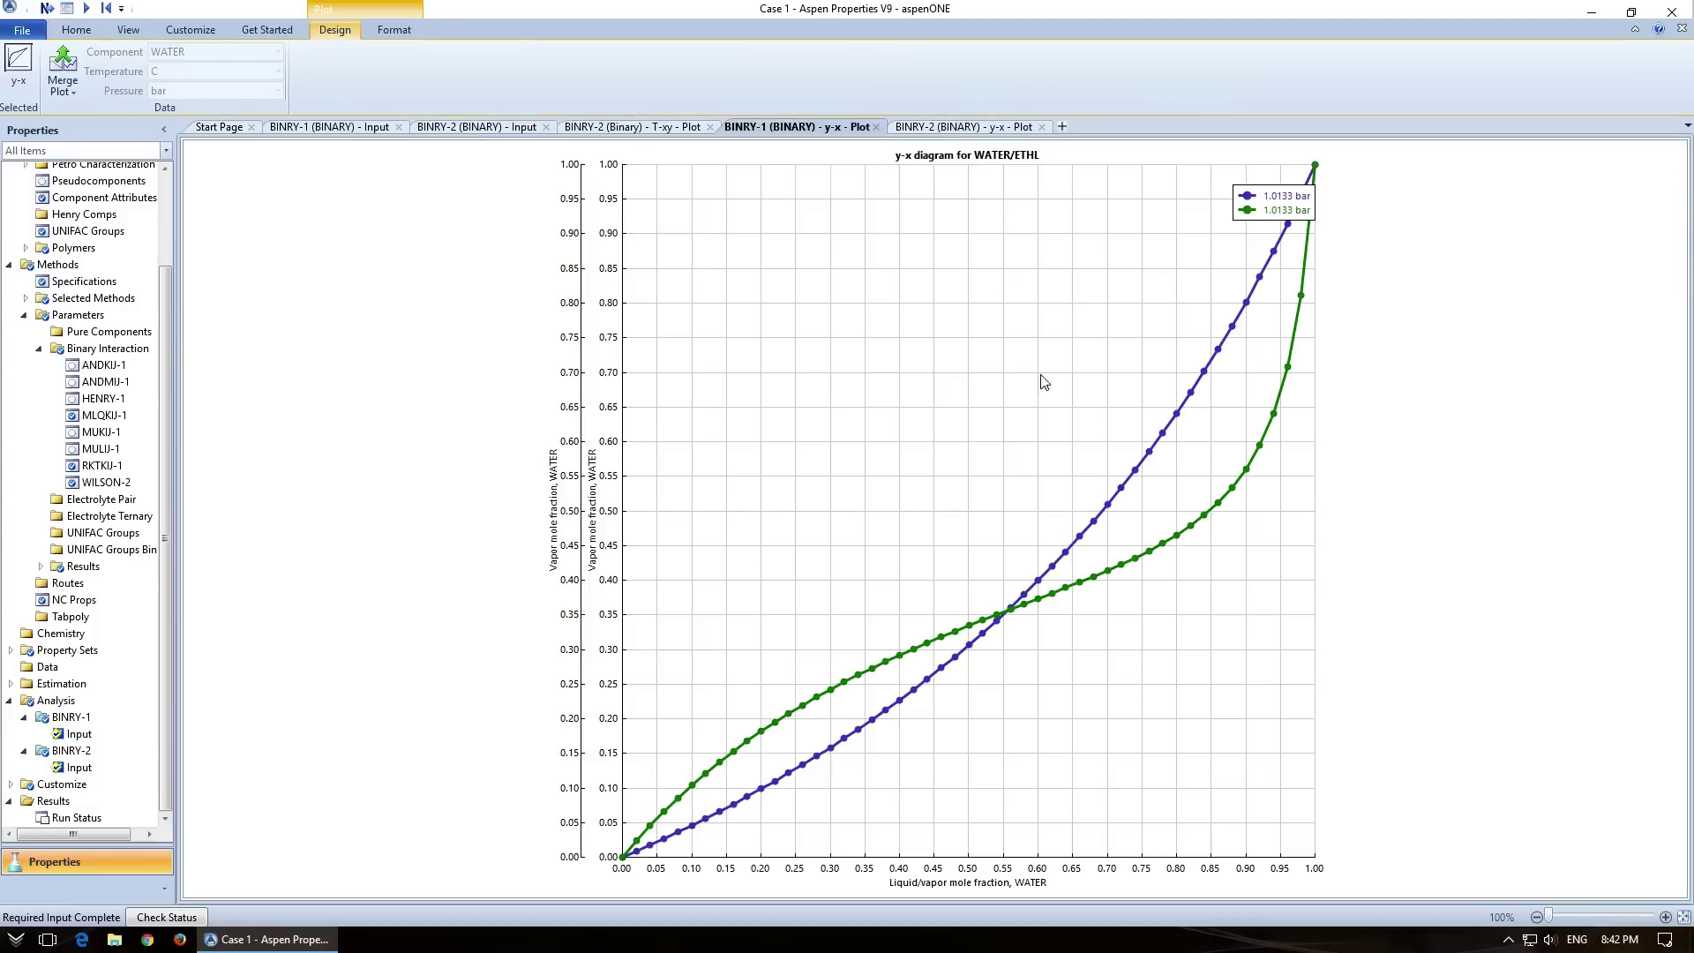
{"action": "left_click", "coordinate": [966, 126]}
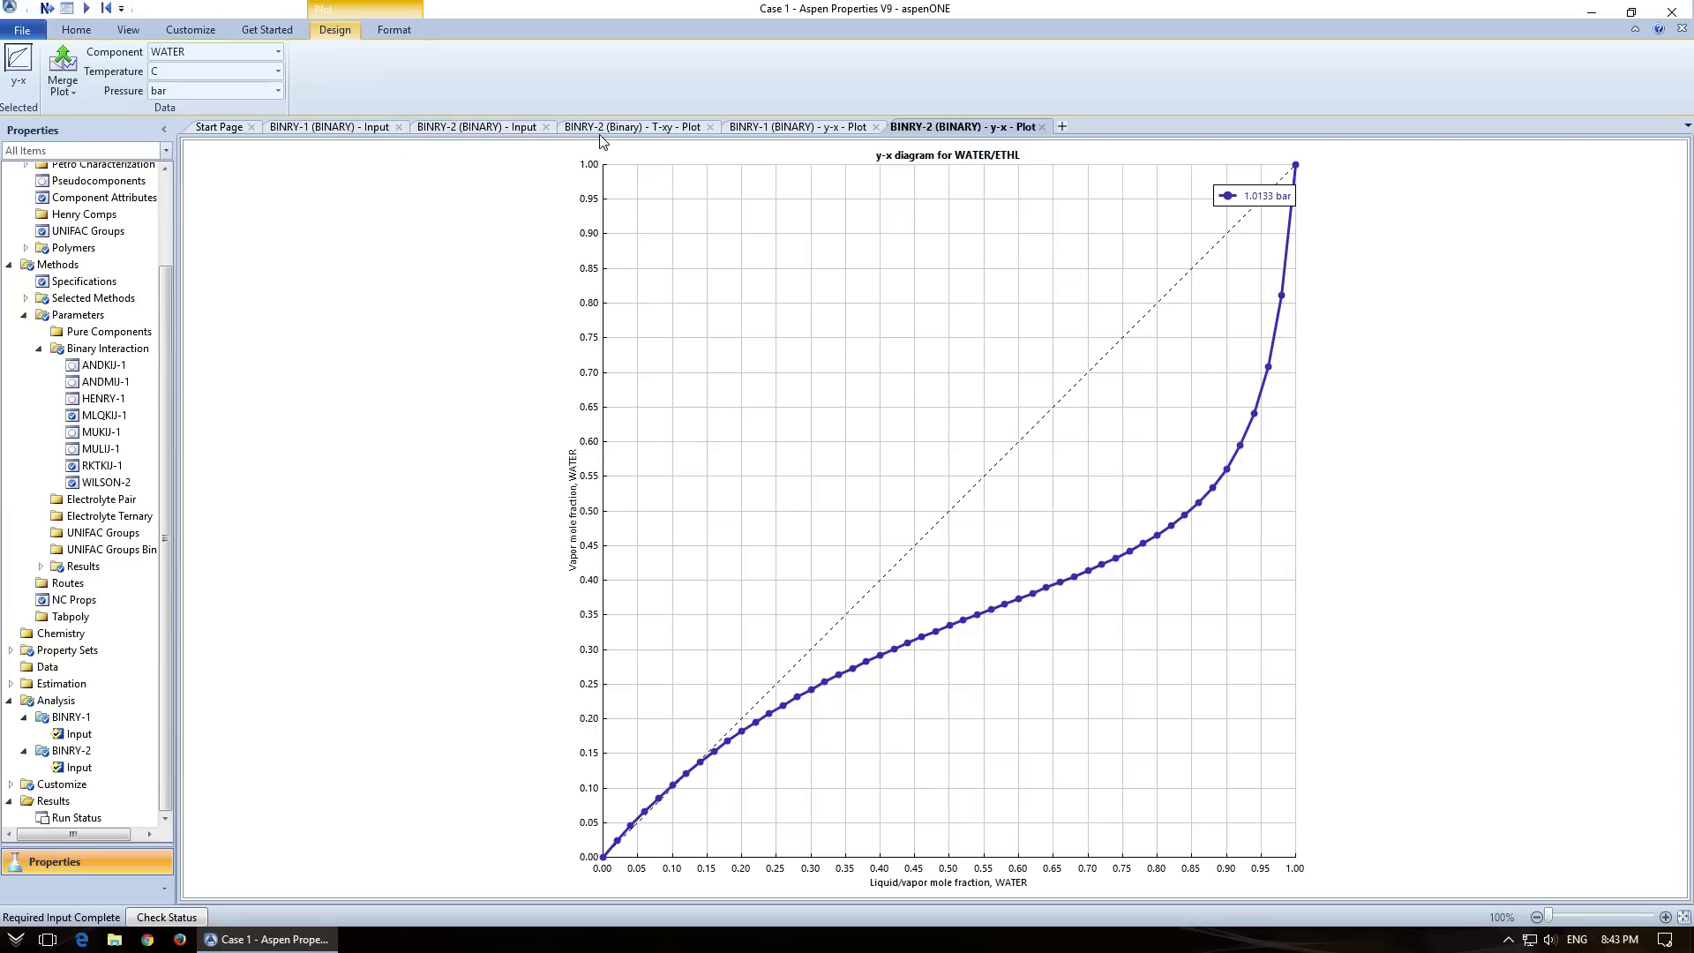
{"action": "left_click", "coordinate": [334, 128]}
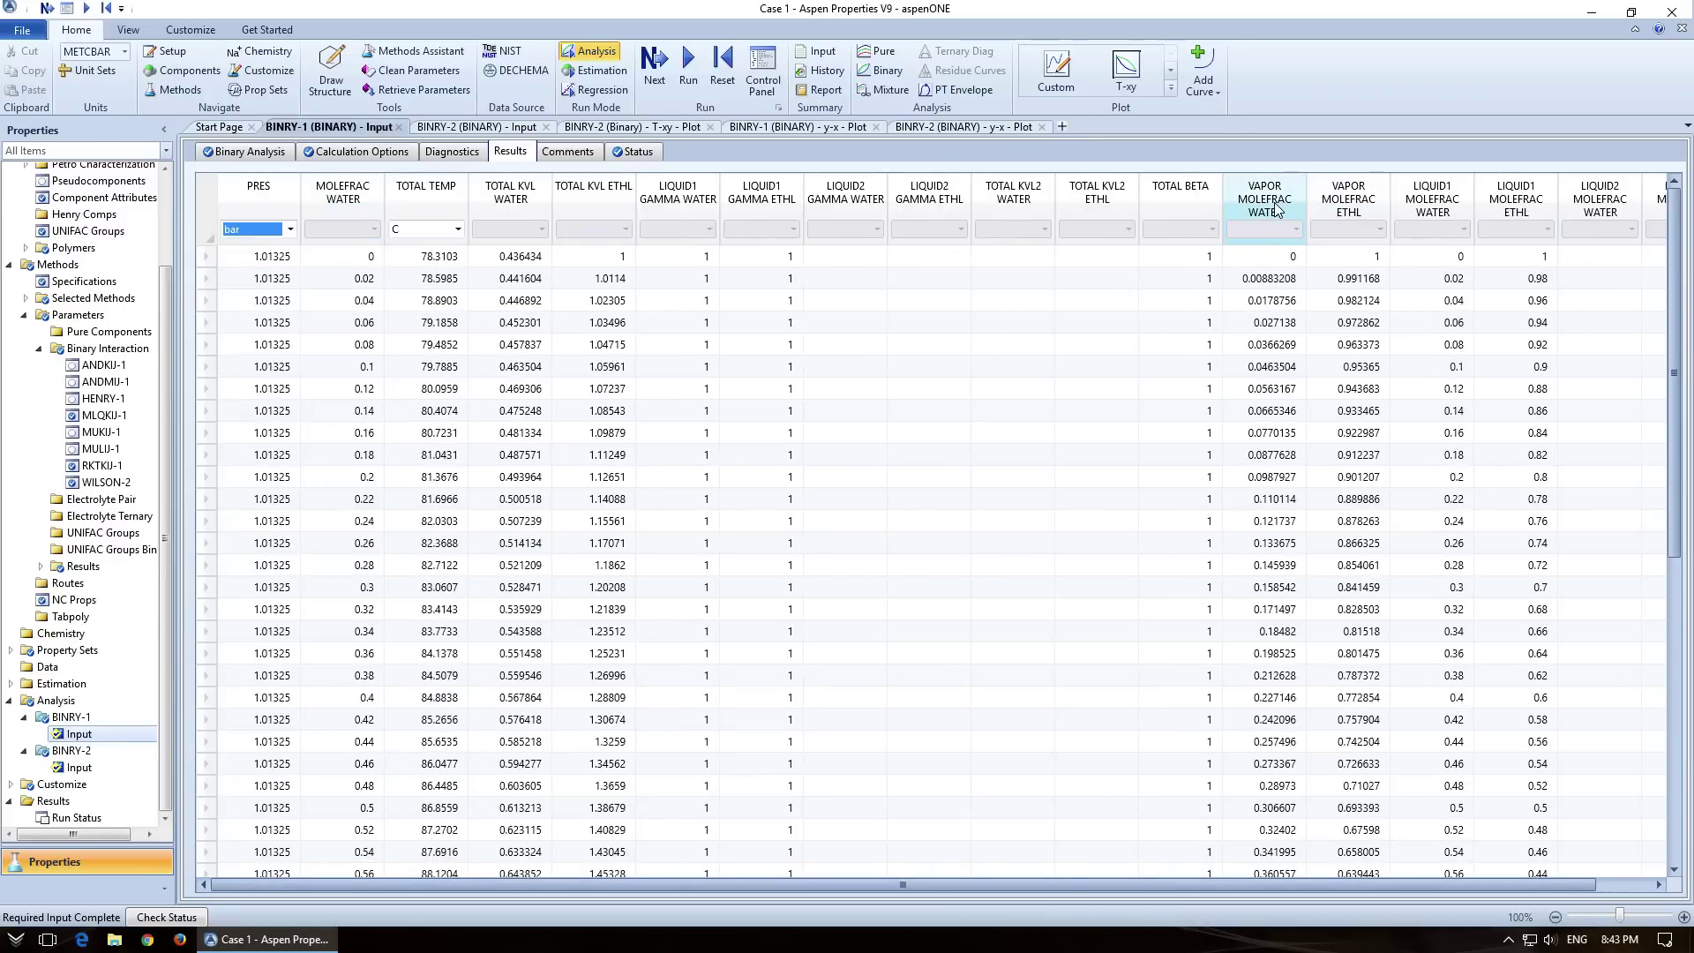
{"action": "left_click", "coordinate": [1524, 202]}
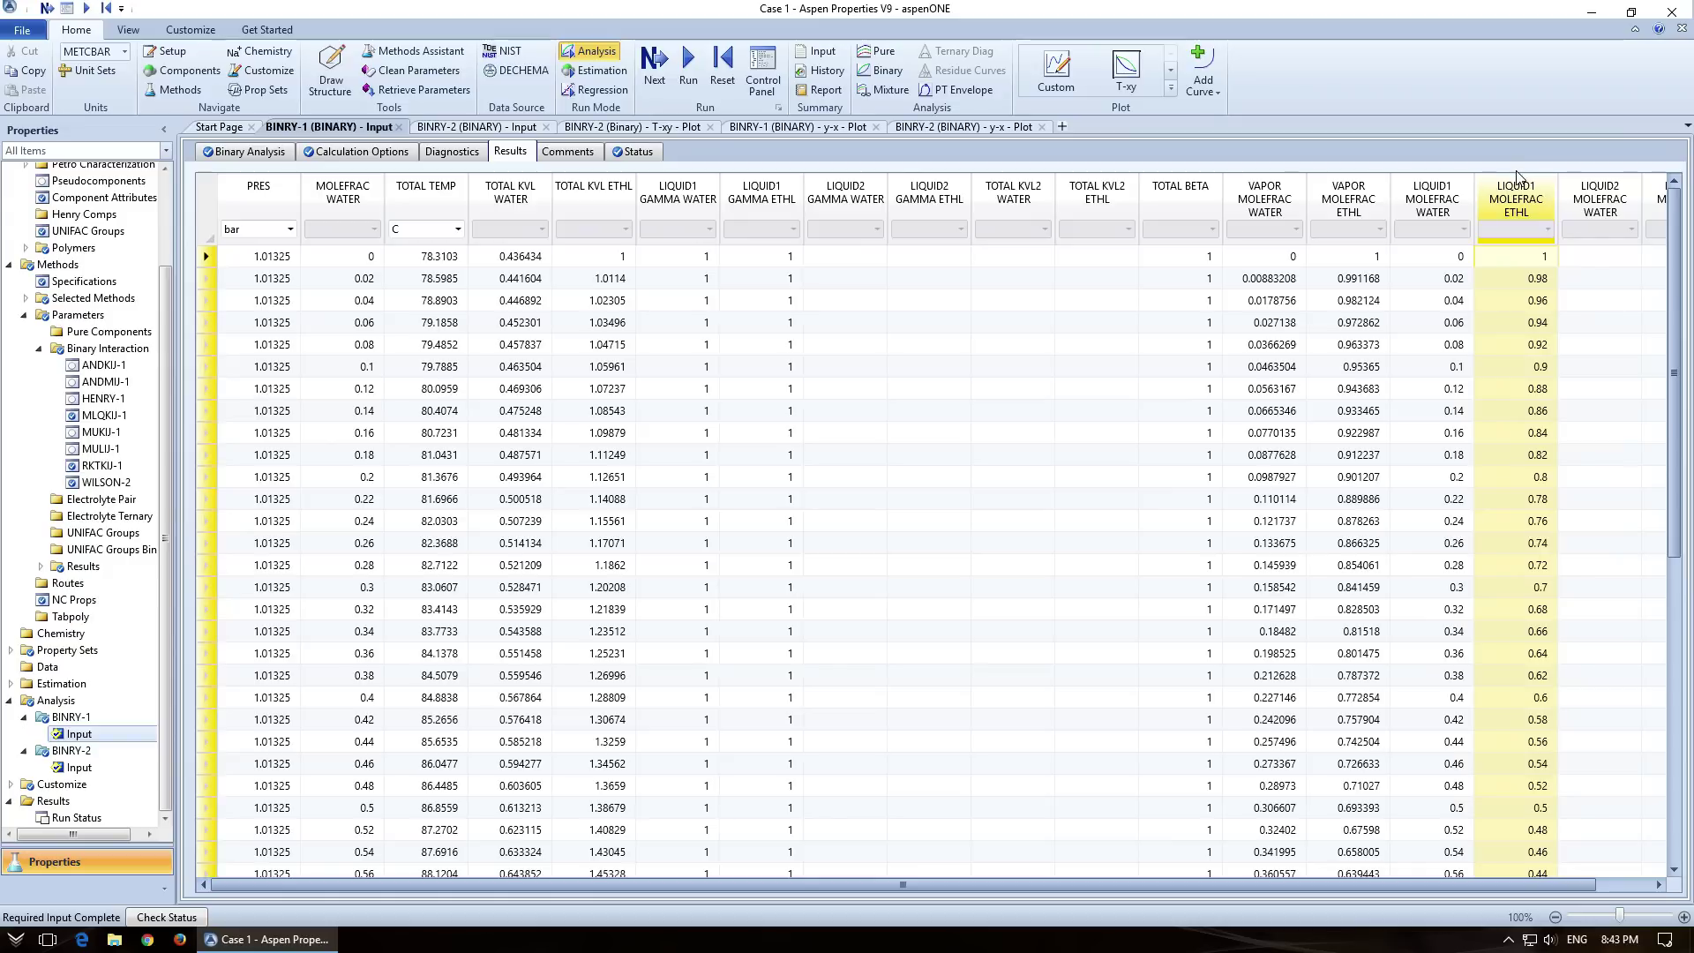
{"action": "left_click", "coordinate": [1529, 210]}
{"action": "left_click", "coordinate": [1357, 204]}
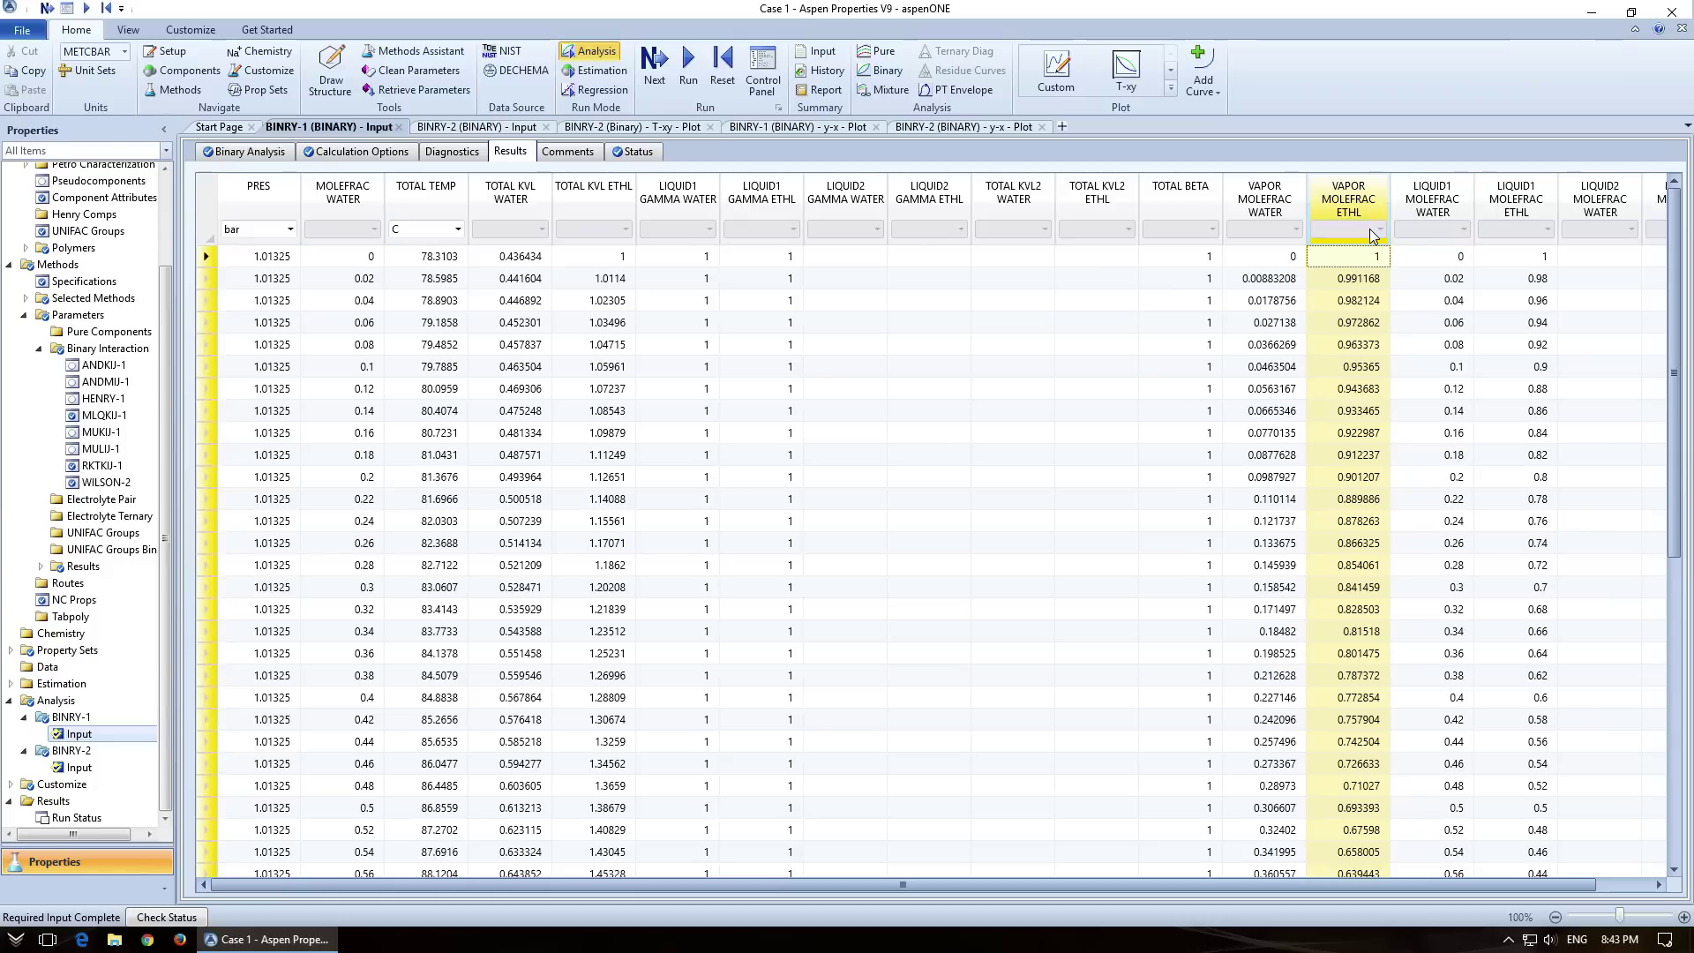
{"action": "key", "text": "ctrl+alt+p"}
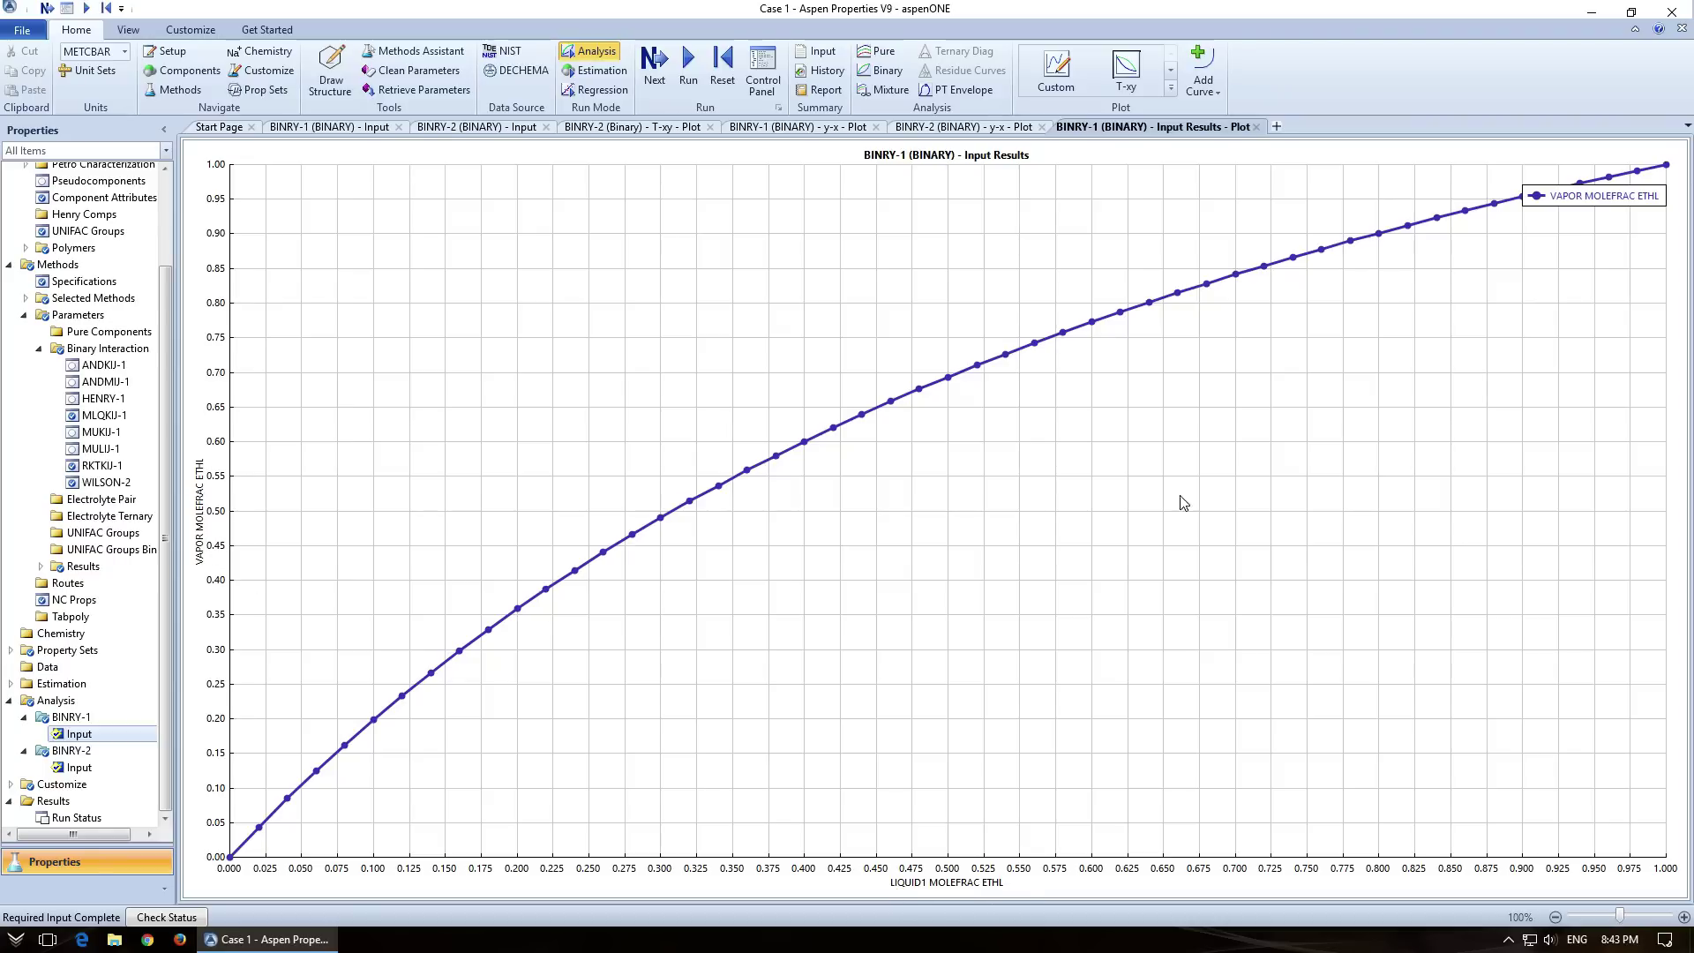
{"action": "left_click", "coordinate": [1257, 127]}
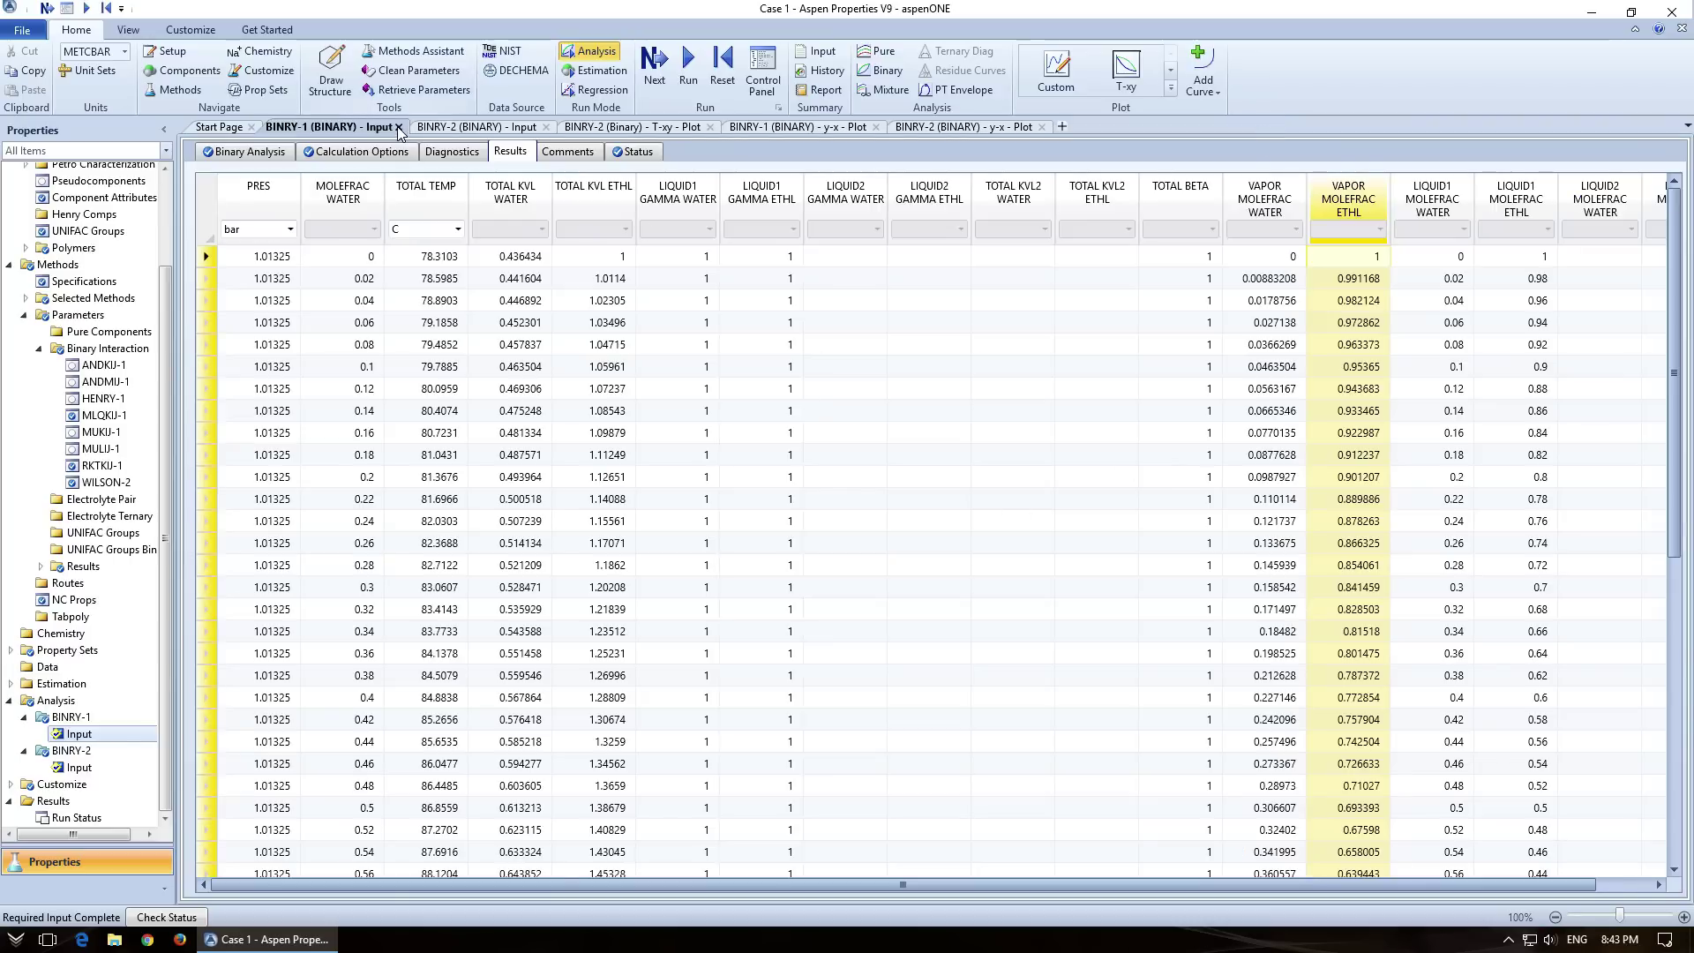
Step: Close BINRY-1 (BINARY) - Input with Ctrl+F4 and show the merged y-x plot
{"action": "key", "text": "ctrl+F4"}
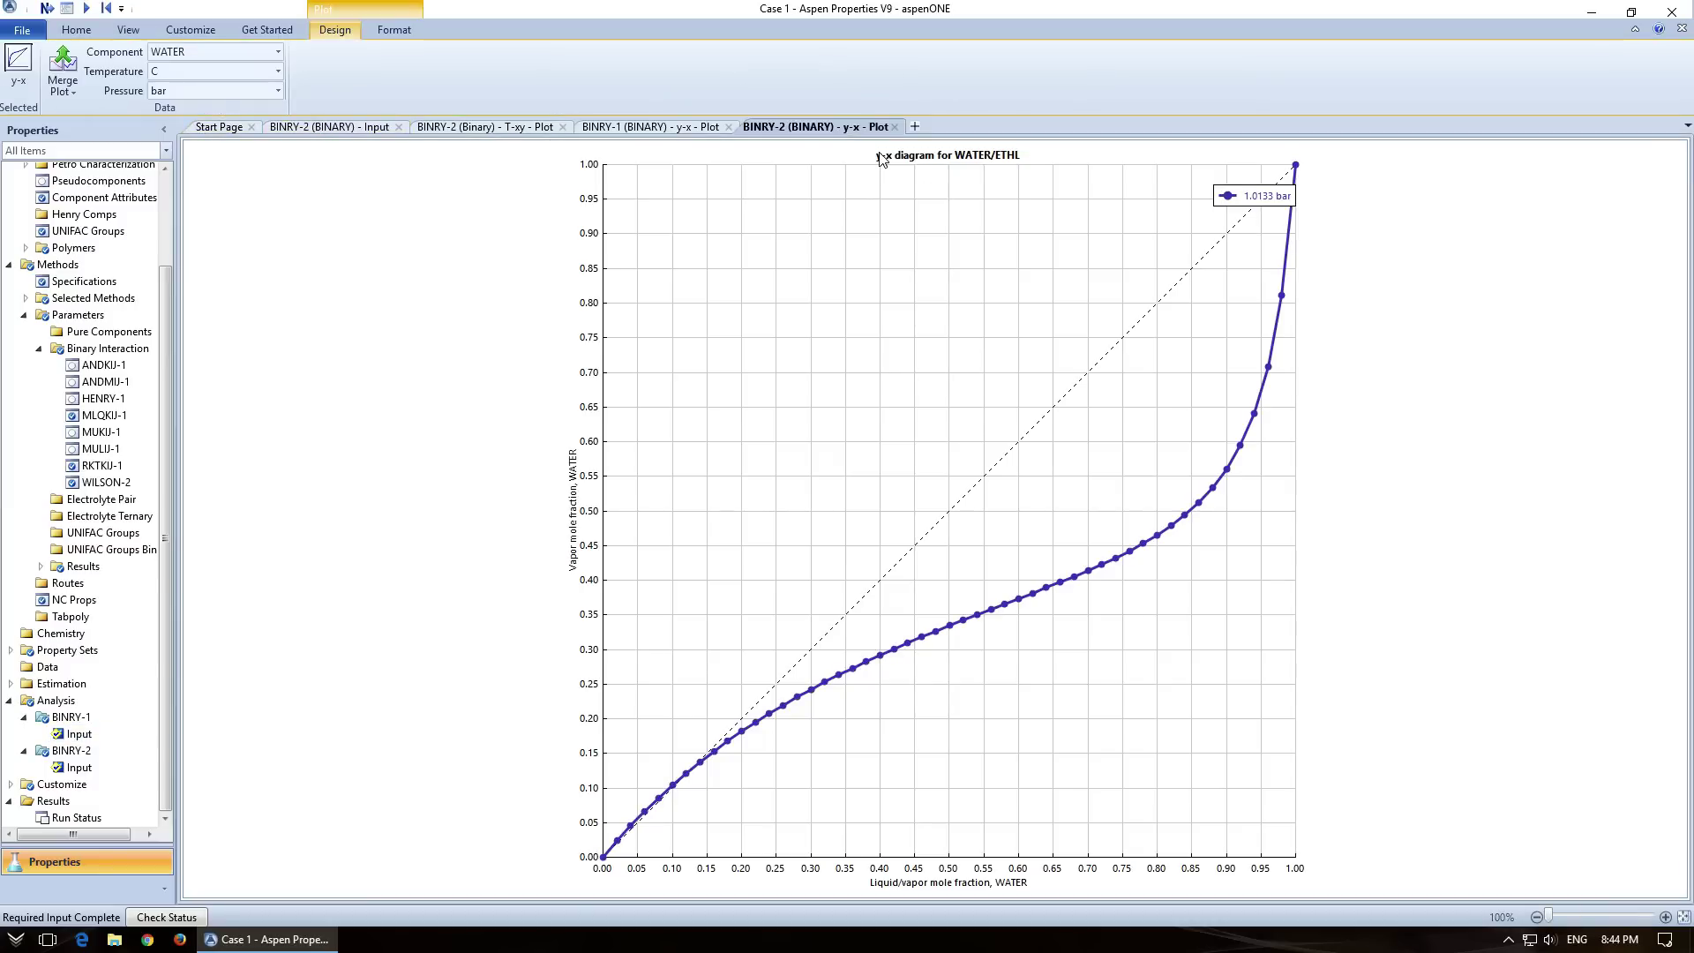
{"action": "left_click", "coordinate": [663, 129]}
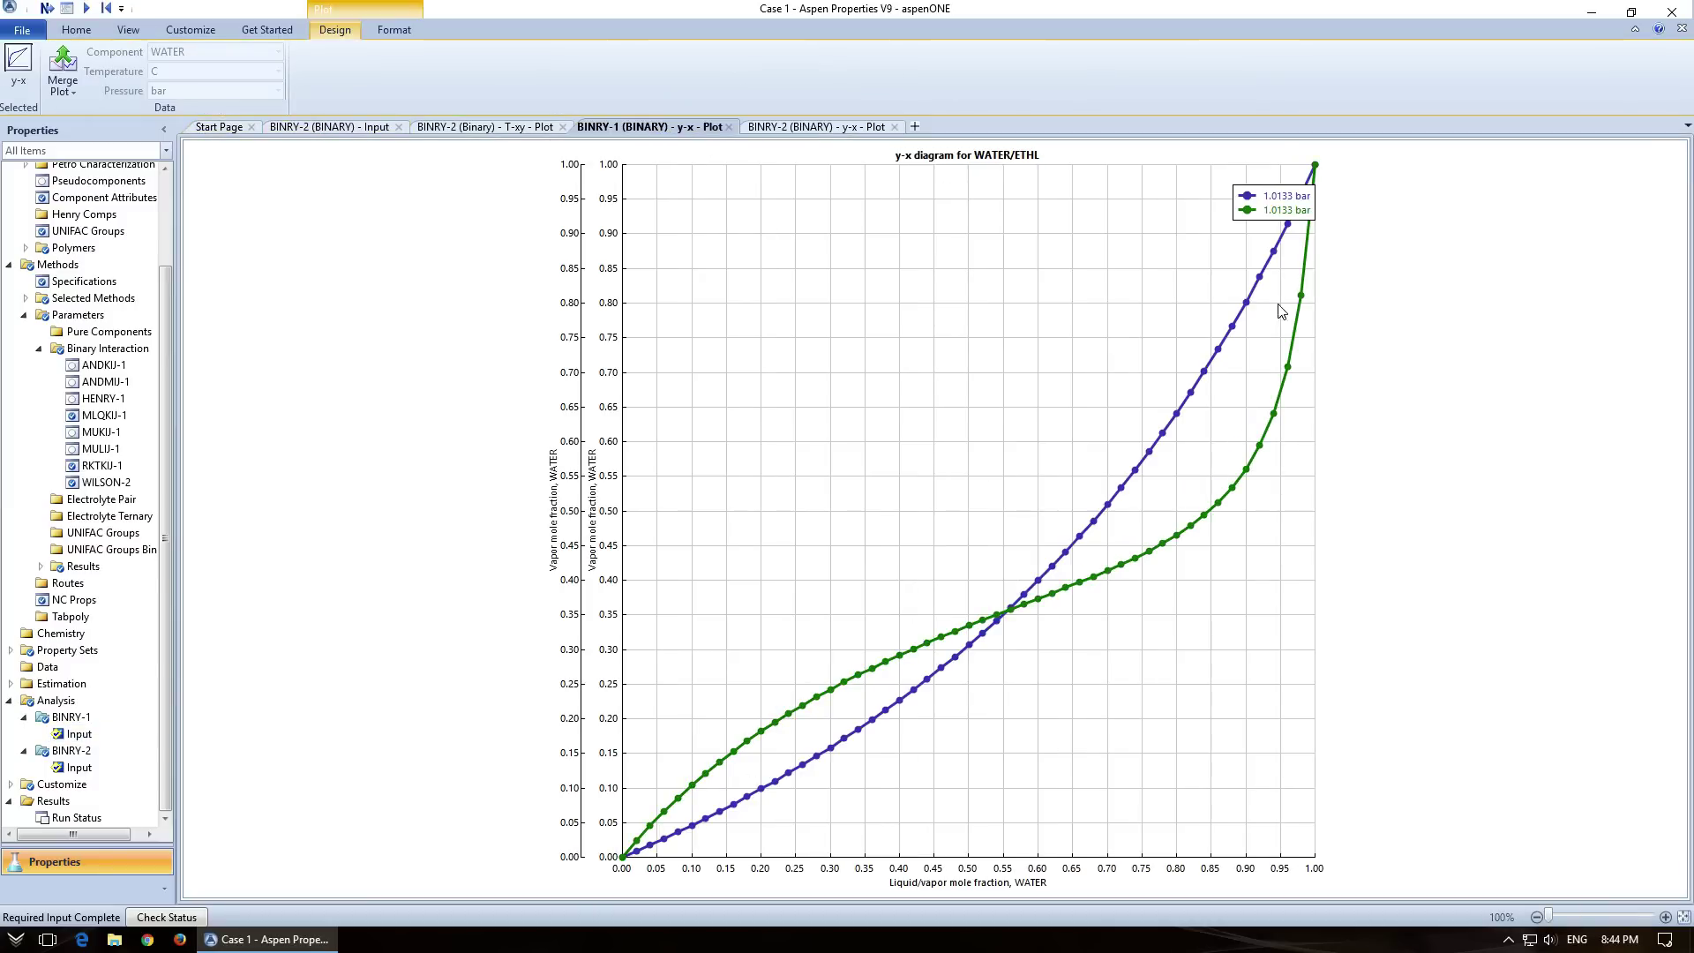